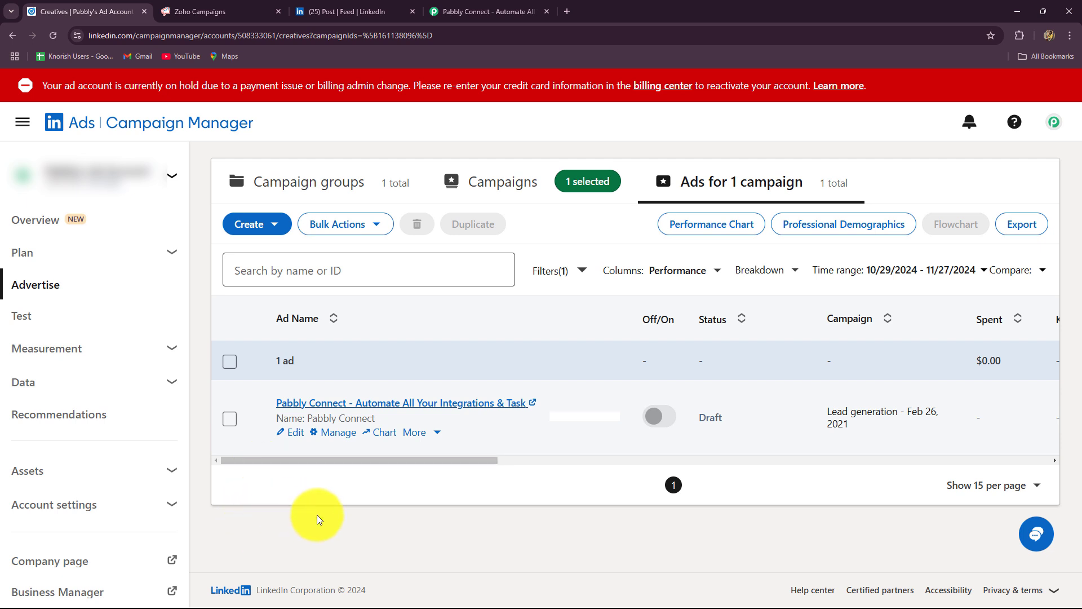
# Leave the LinkedIn Campaign Manager ads for the Zoho Campaigns Active Contacts list.
pyautogui.click(207, 9)
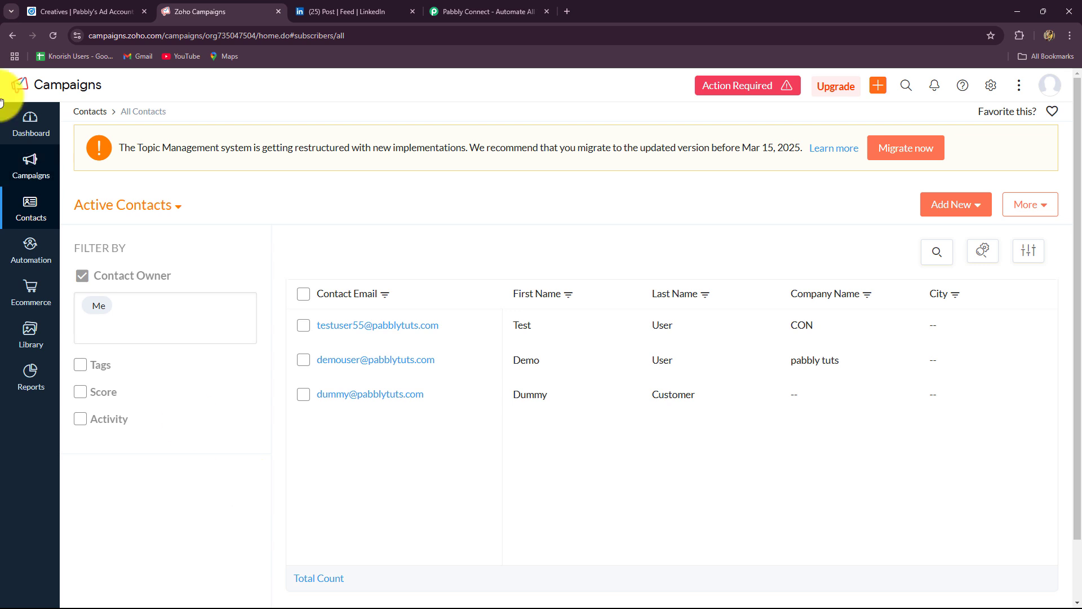
# Glance back at the Campaign Manager ad and the Zoho contacts, then go to the Pabbly Connect website.
pyautogui.click(76, 6)
pyautogui.click(227, 5)
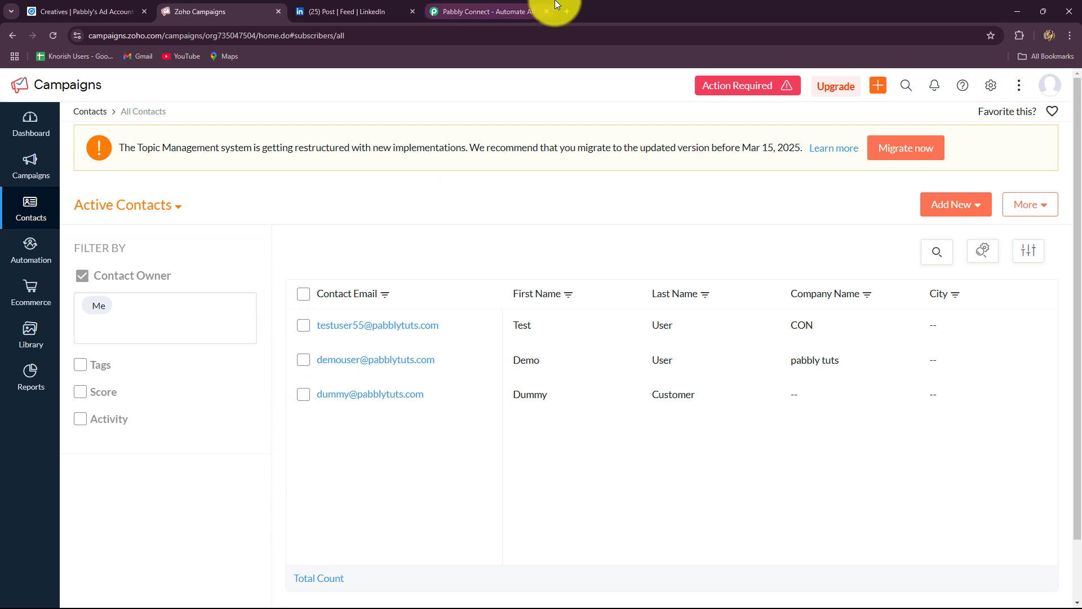
pyautogui.click(461, 12)
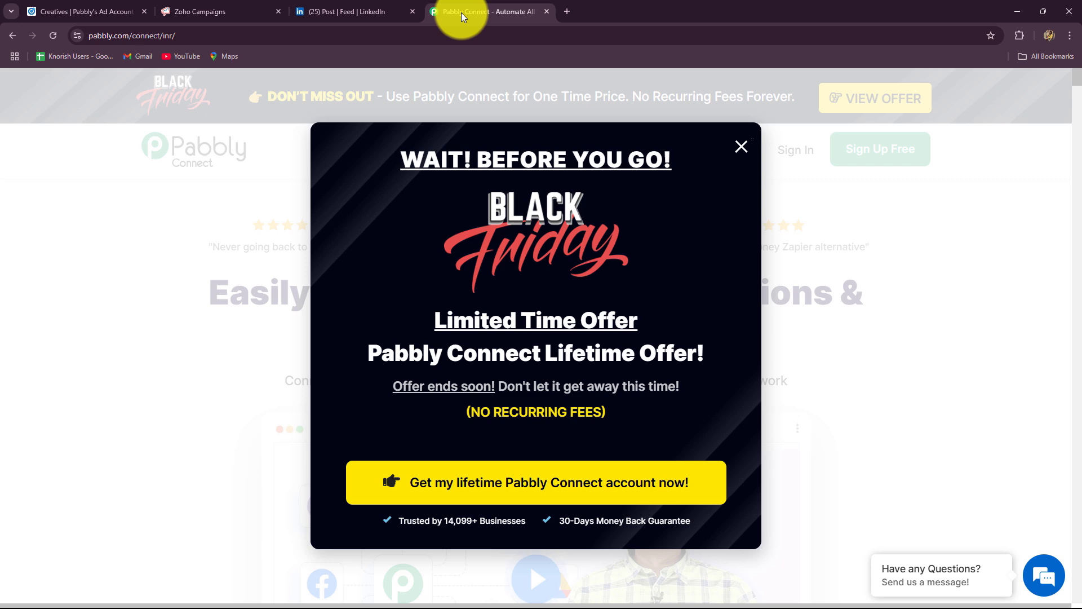
# Dismiss the Black Friday offer popup and close the Products dropdown.
pyautogui.click(740, 148)
pyautogui.moveTo(739, 151)
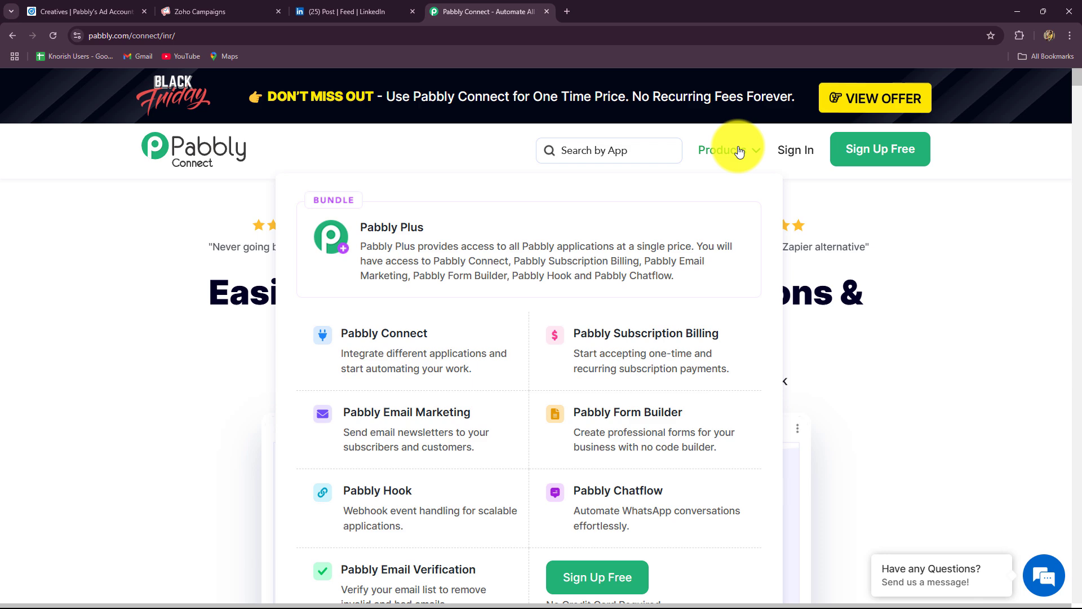
pyautogui.click(172, 441)
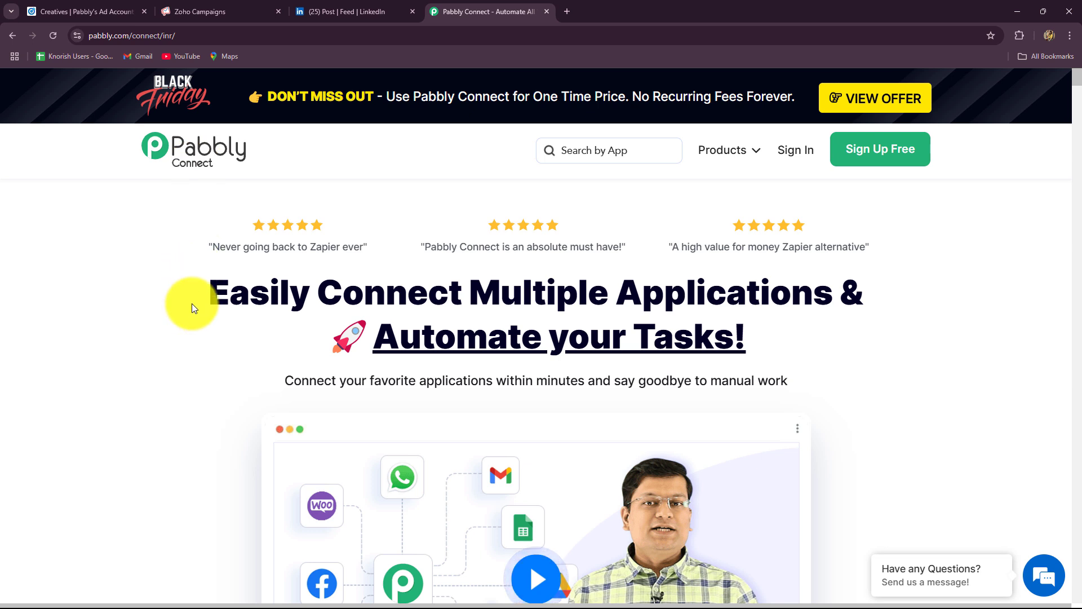
# Highlight and then clear the web address and the 'Easily Connect Multiple Applications' headline.
pyautogui.click(173, 36)
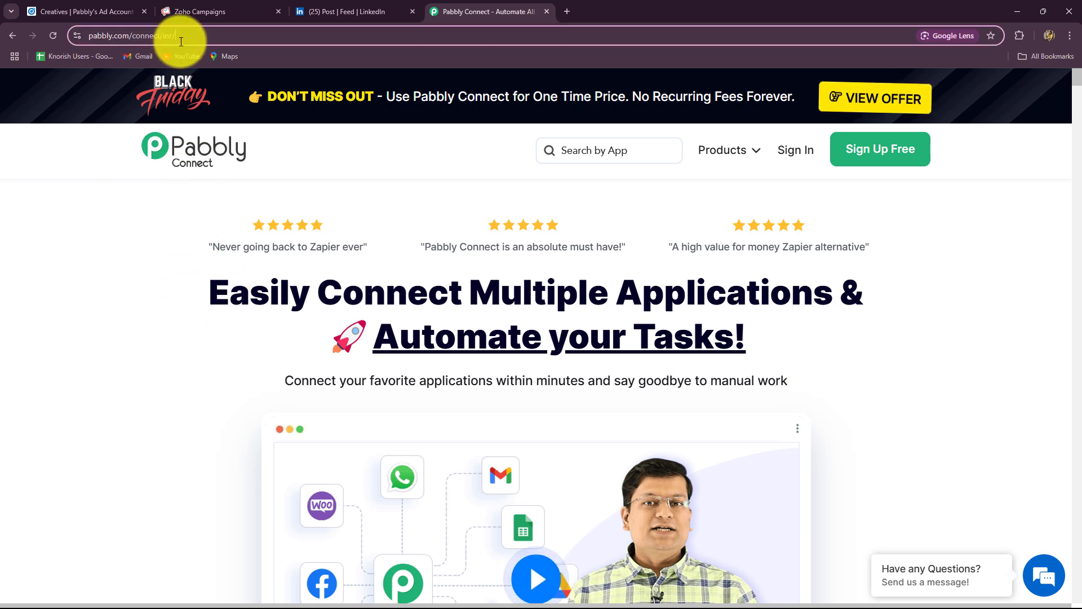
pyautogui.click(101, 246)
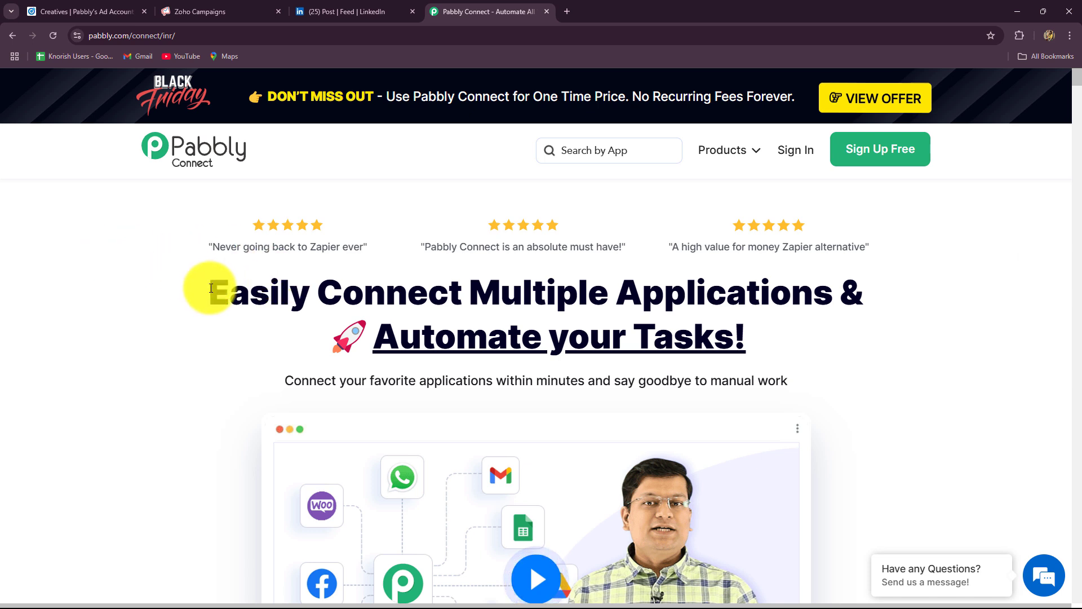
pyautogui.moveTo(206, 286); pyautogui.dragTo(449, 298)
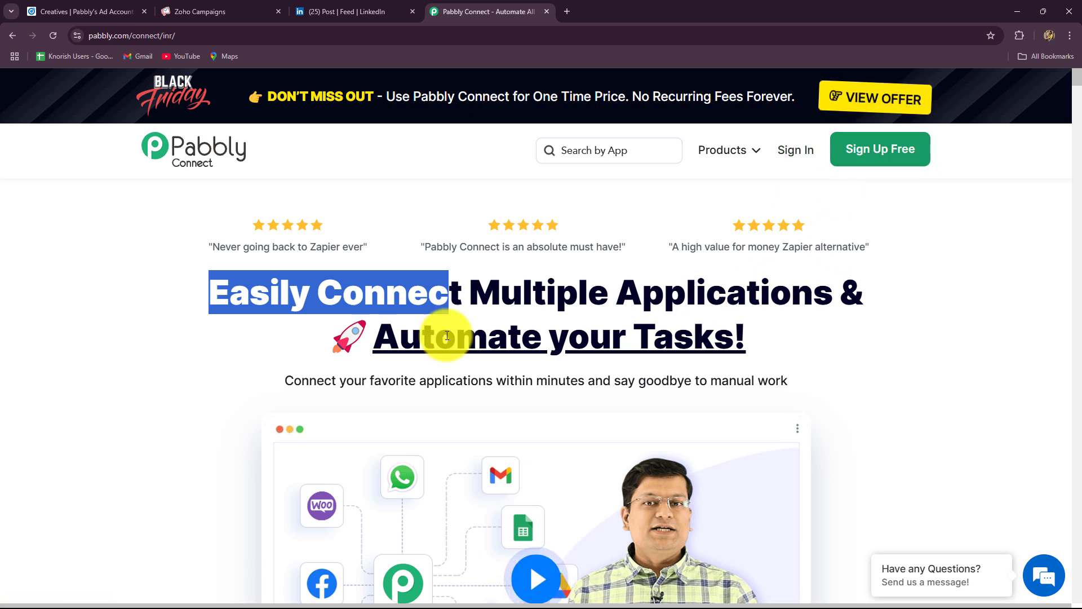
pyautogui.click(198, 292)
pyautogui.moveTo(213, 292); pyautogui.dragTo(1047, 401)
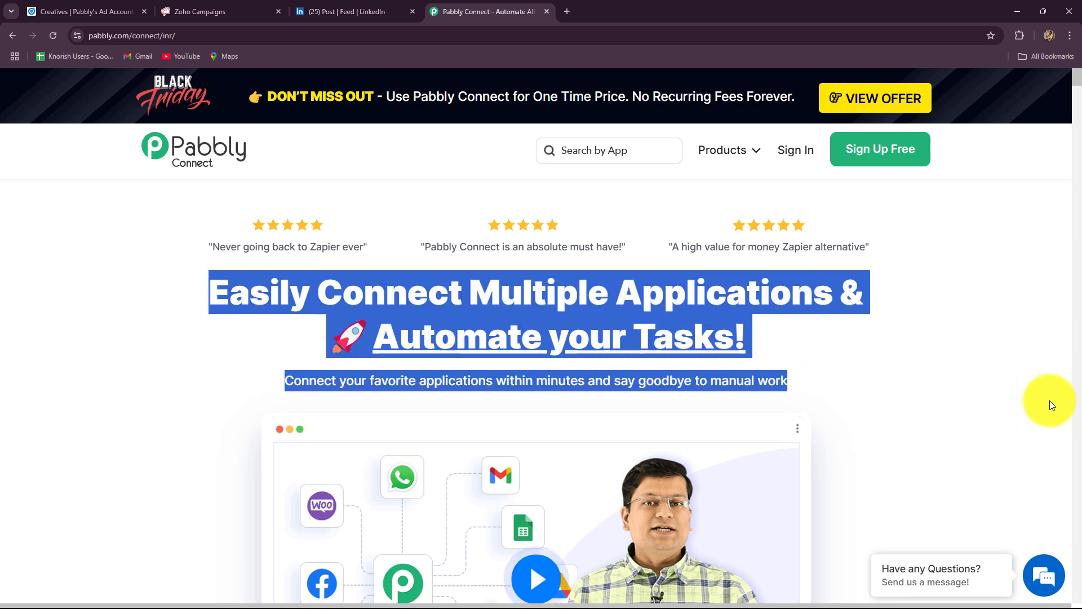
pyautogui.click(852, 356)
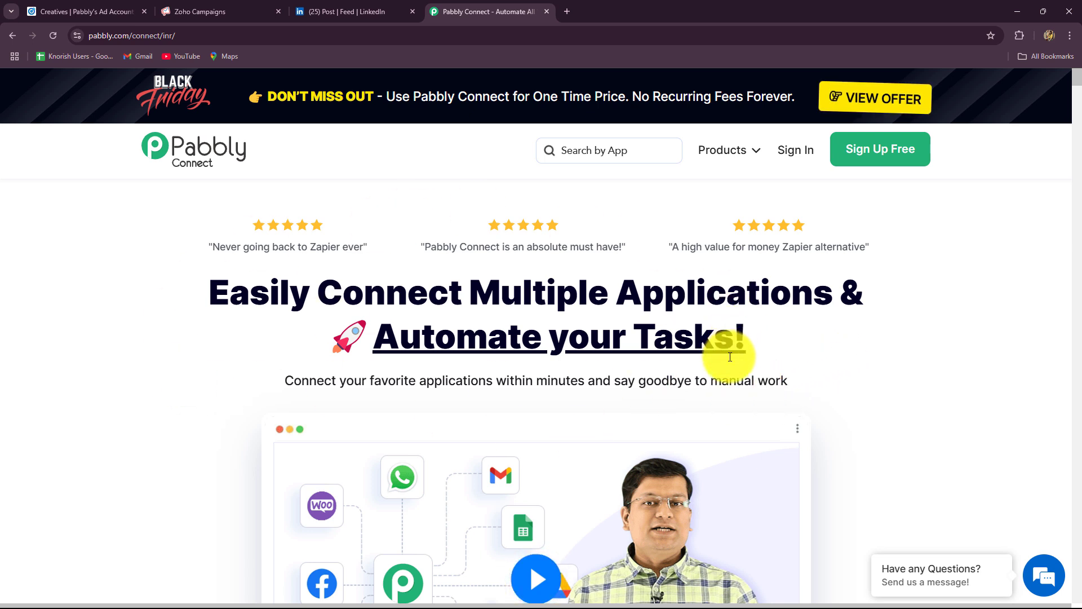
# Sign in and launch the Pabbly Connect dashboard from All Pabbly Apps.
pyautogui.click(794, 151)
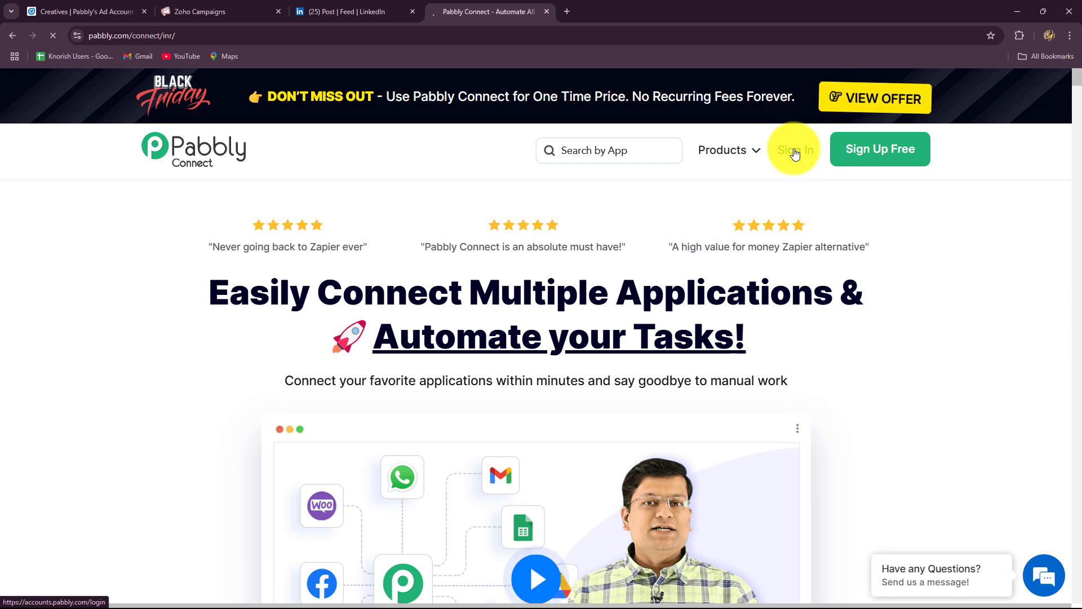
pyautogui.moveTo(142, 111); pyautogui.dragTo(303, 129)
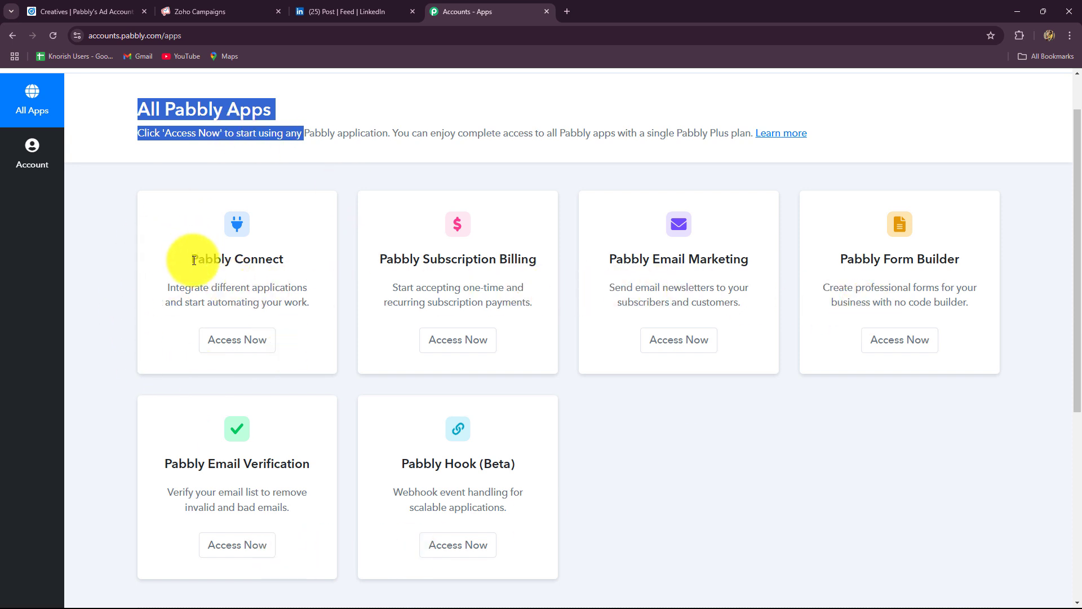
pyautogui.moveTo(186, 259); pyautogui.dragTo(284, 261)
pyautogui.click(249, 352)
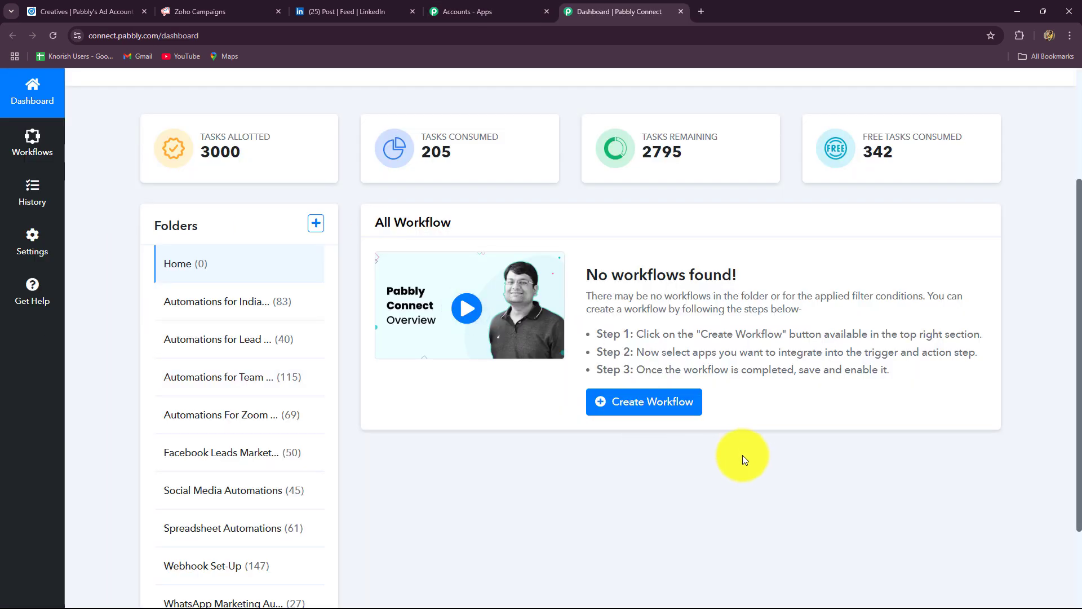
# Start a new workflow named 'Add or Update Zoho Campaigns Subscriber from LinkedIn Lead'.
pyautogui.scroll(-2, 742, 455)
pyautogui.scroll(4, 743, 455)
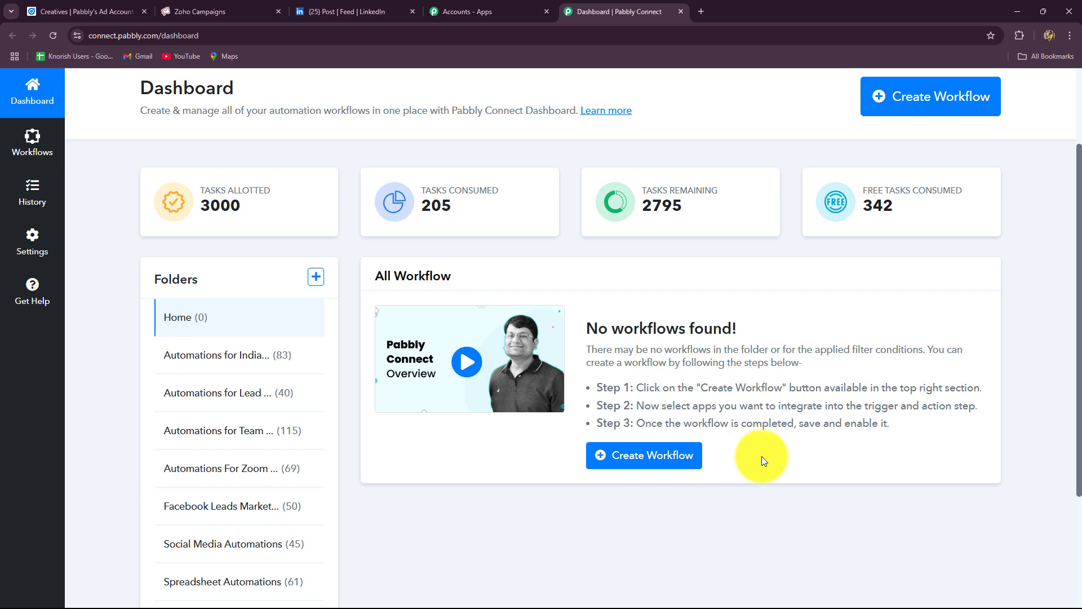
pyautogui.scroll(-3, 762, 455)
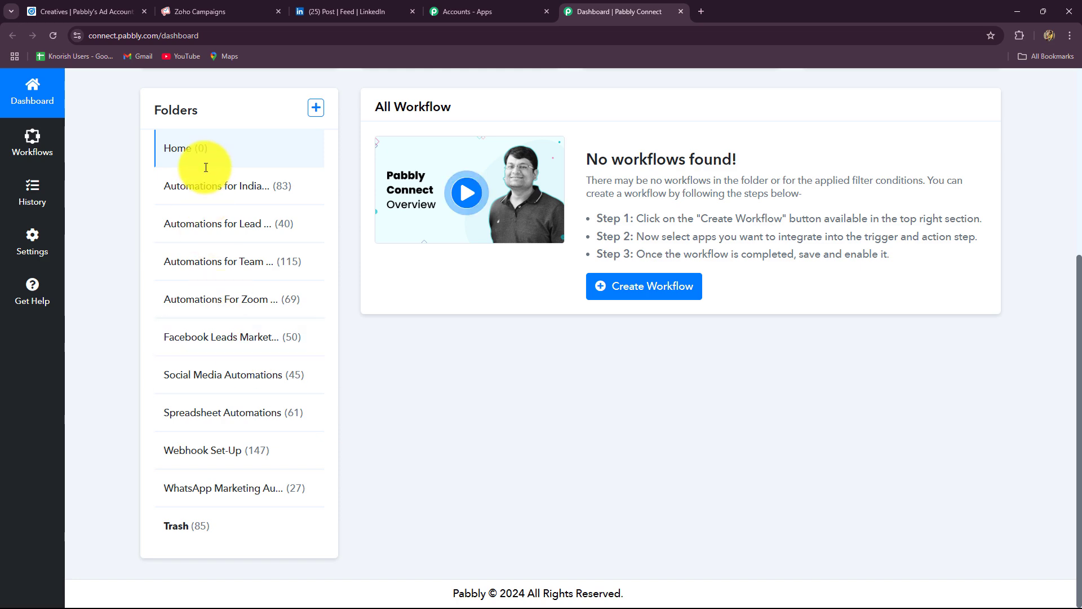
pyautogui.scroll(2, 502, 461)
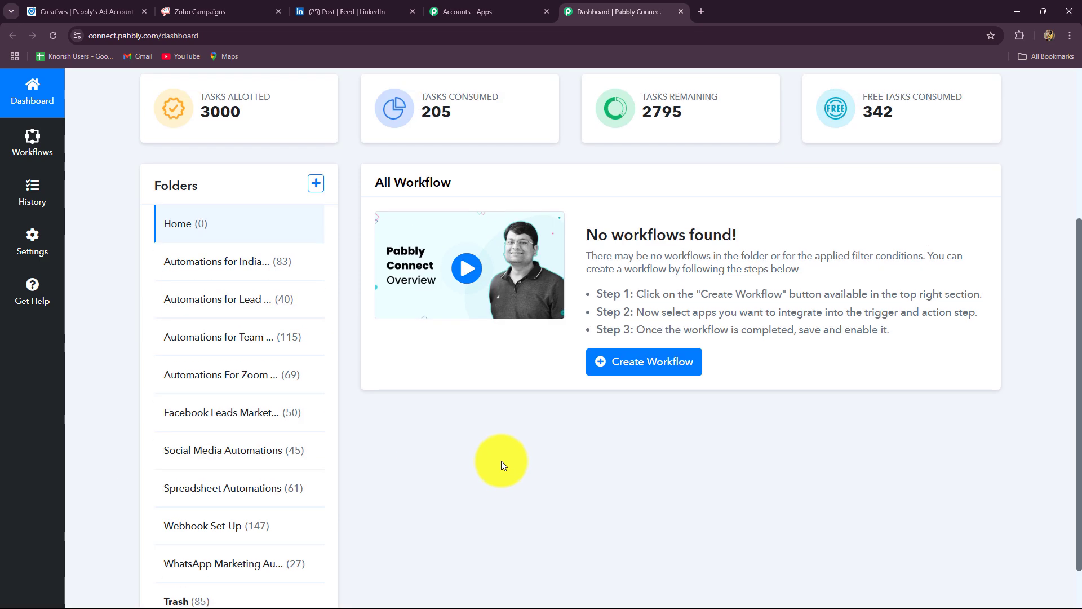
pyautogui.scroll(-2, 310, 324)
pyautogui.scroll(5, 599, 440)
pyautogui.moveTo(913, 186)
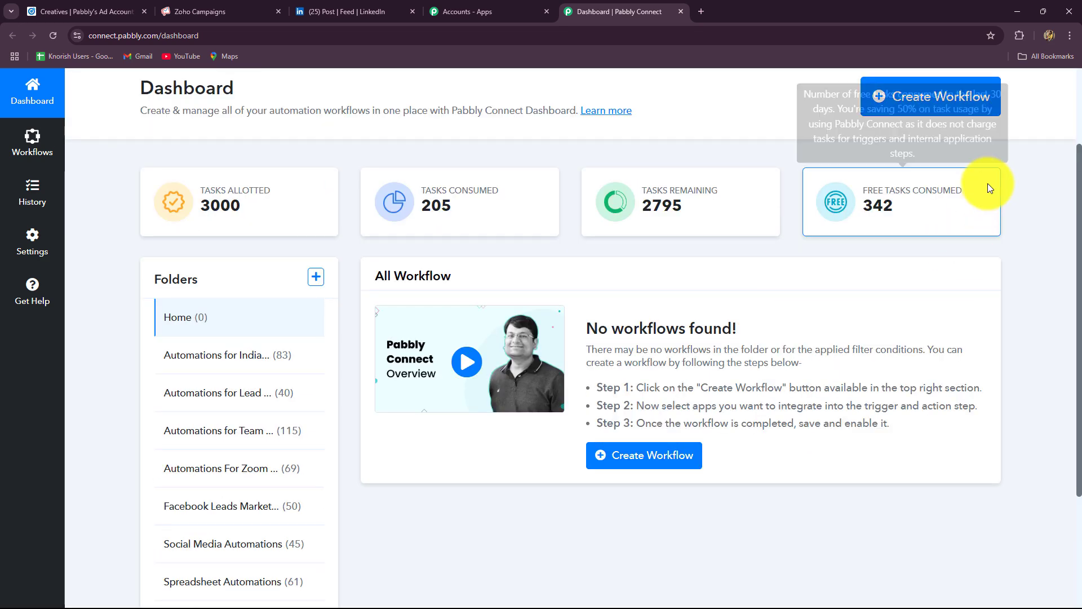
pyautogui.scroll(1, 897, 219)
pyautogui.click(898, 212)
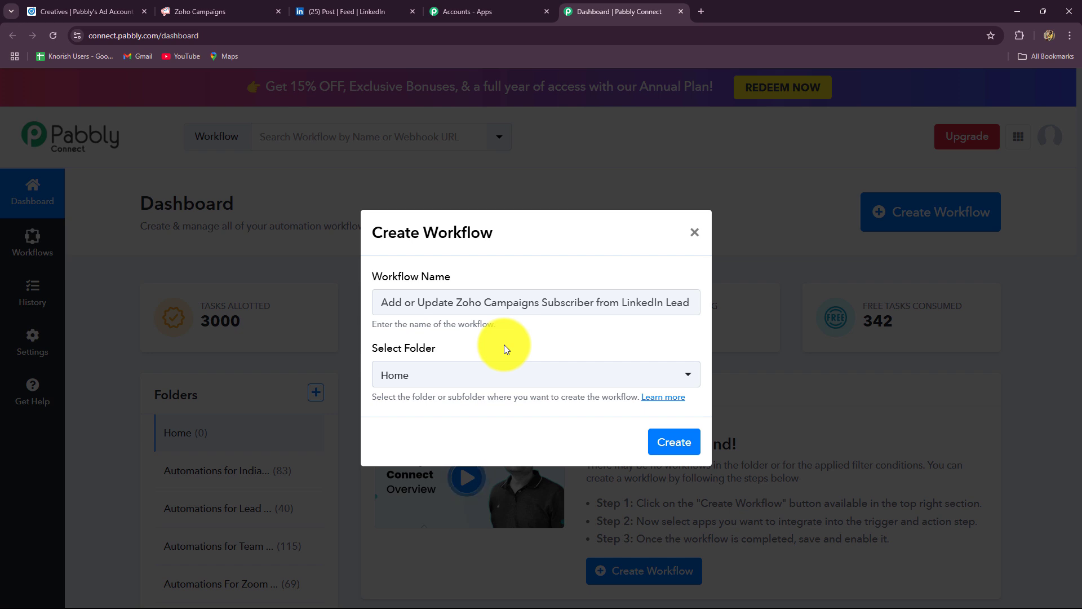
# Create the workflow in the Automations for Lead Management folder.
pyautogui.click(488, 376)
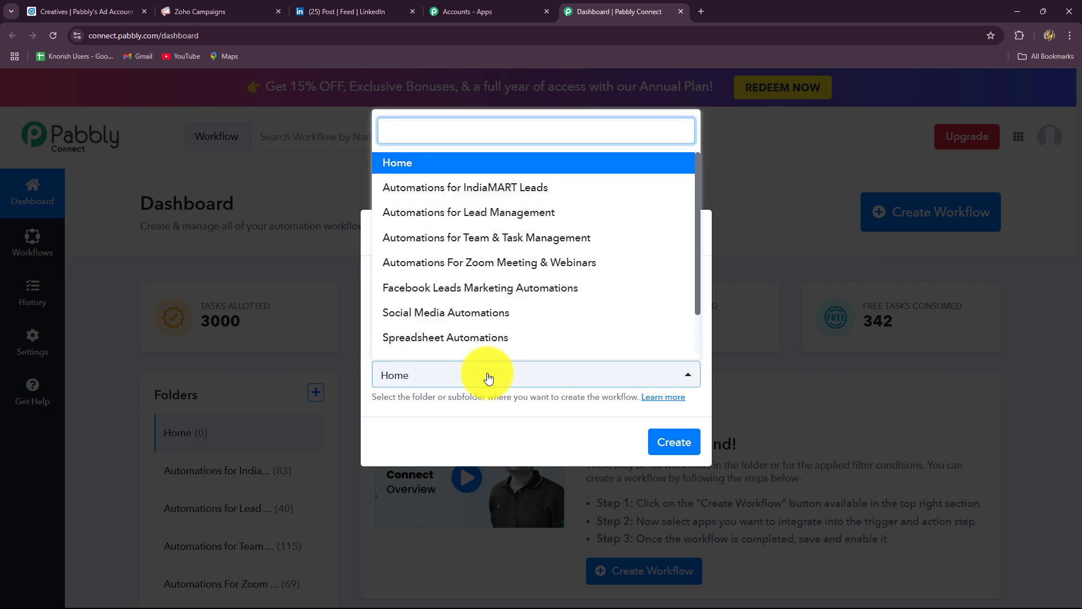
pyautogui.click(496, 213)
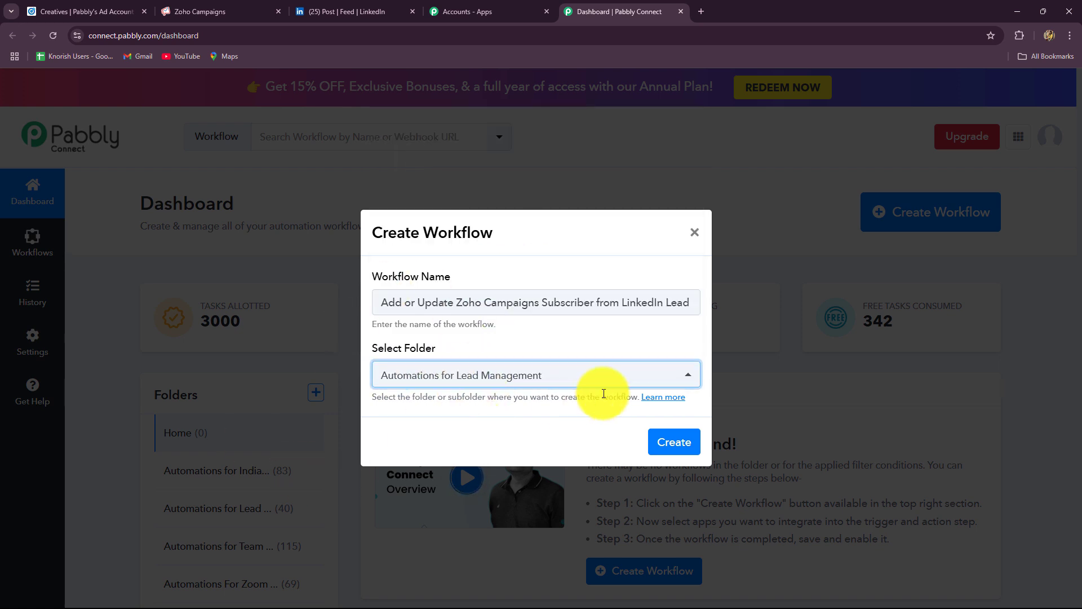
pyautogui.click(657, 443)
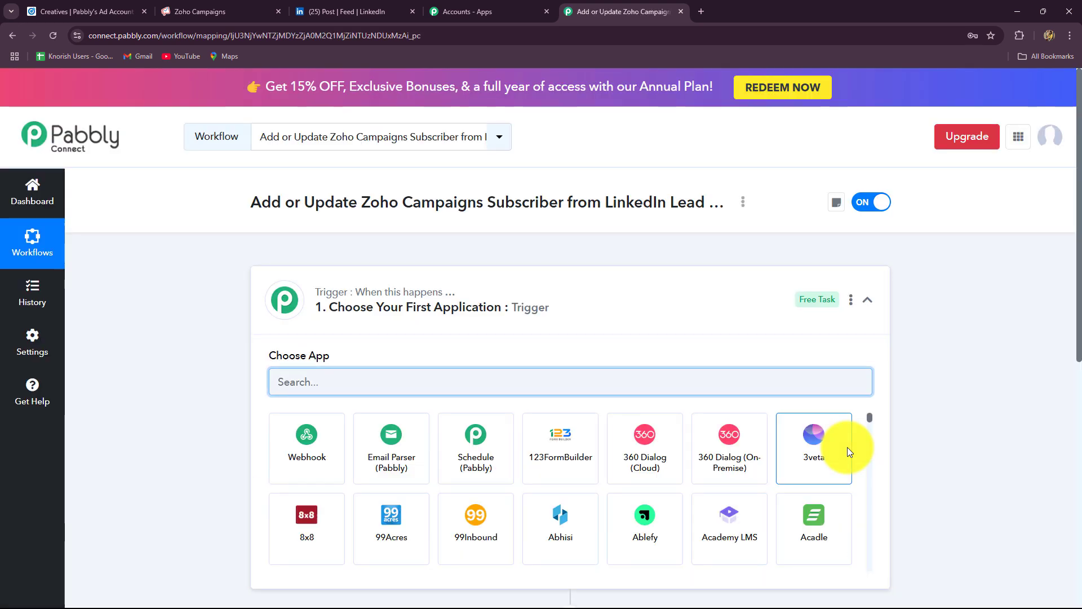
# Collapse the trigger's app chooser so the trigger and action steps both show.
pyautogui.click(865, 301)
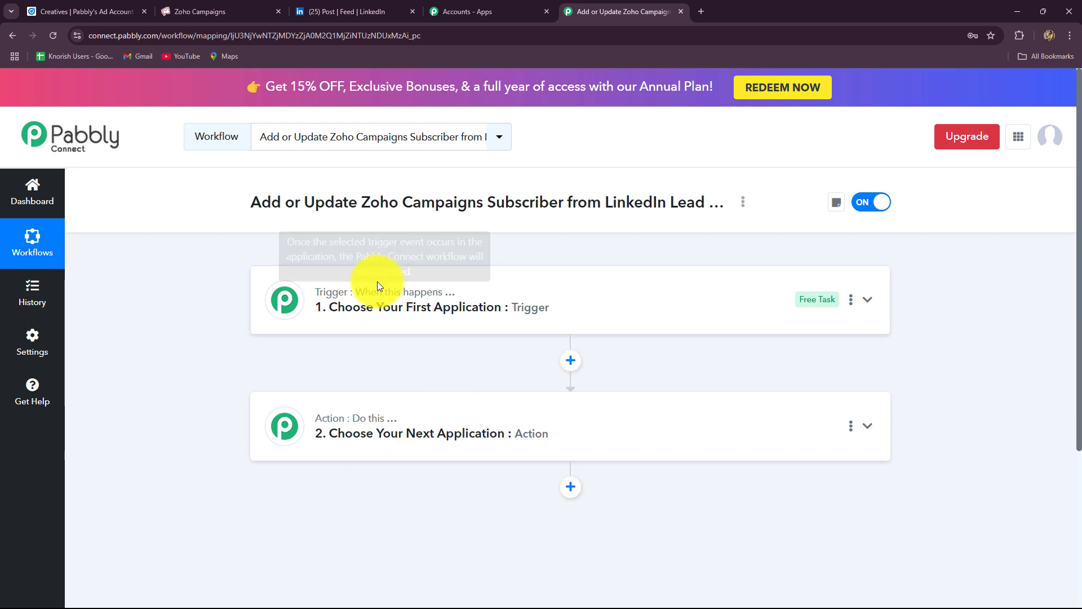
pyautogui.moveTo(246, 606)
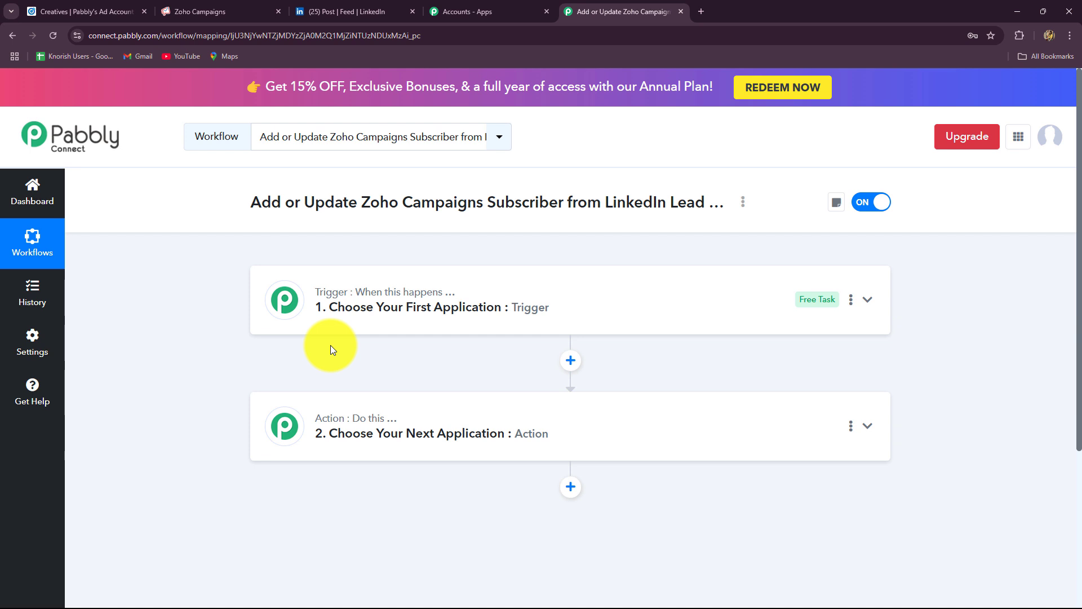
# Check the LinkedIn post and Zoho Campaigns contacts, then return to the Pabbly workflow editor.
pyautogui.click(365, 8)
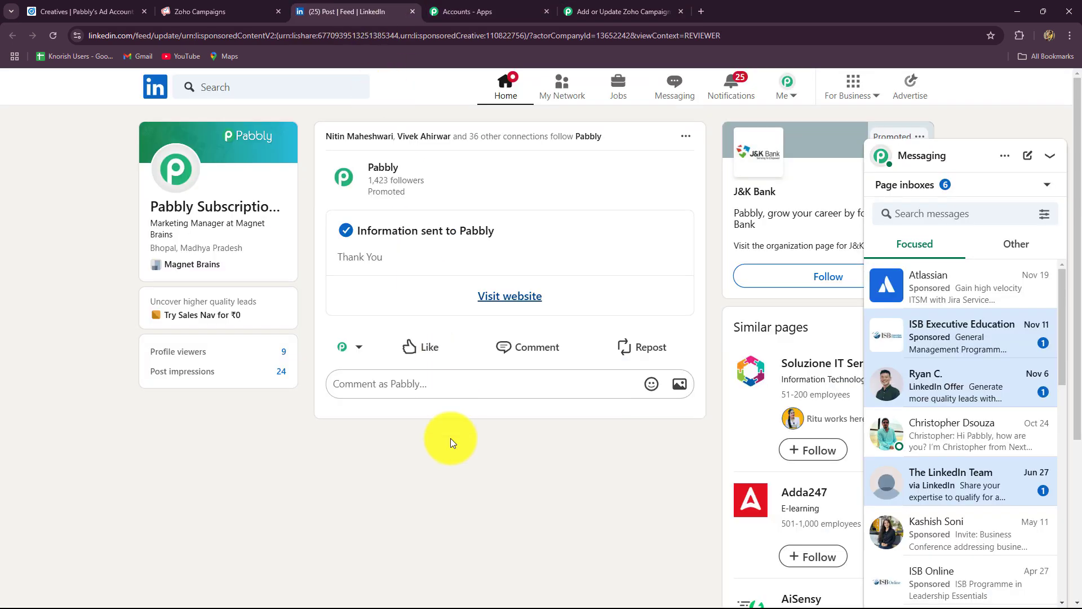
pyautogui.click(594, 7)
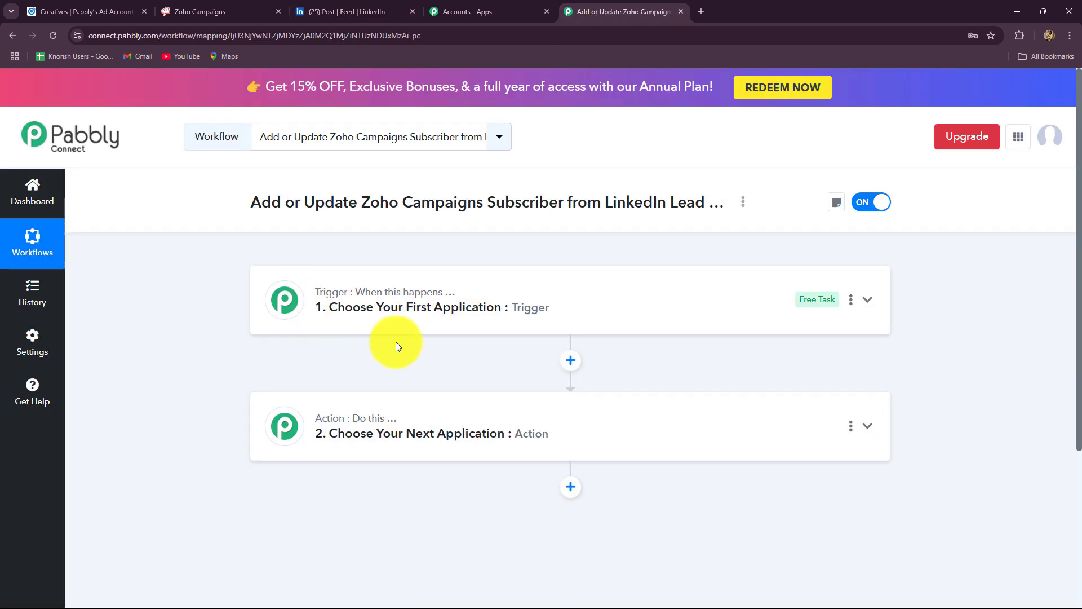
pyautogui.click(196, 10)
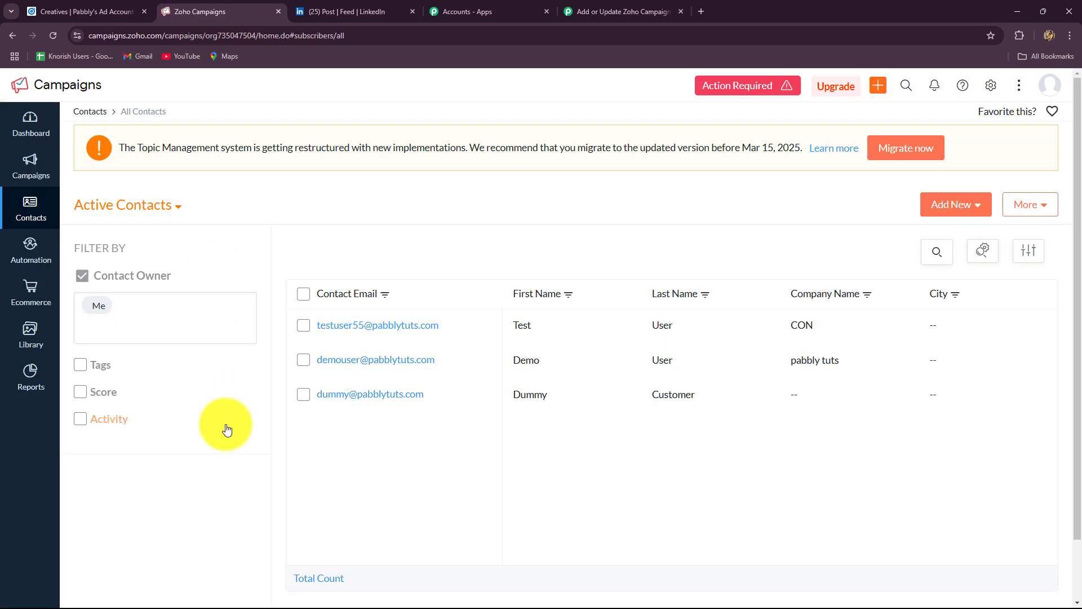
pyautogui.click(620, 11)
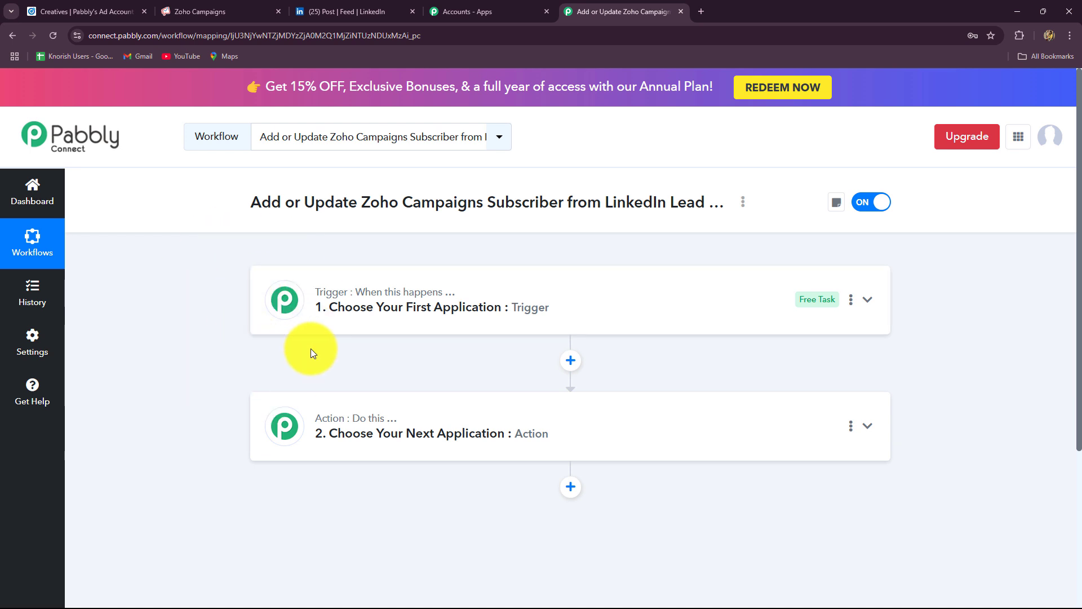
# Search 'Lin', choose LinkedIn Lead Gen Forms, and trigger on New Lead Gen Form Response.
pyautogui.click(339, 308)
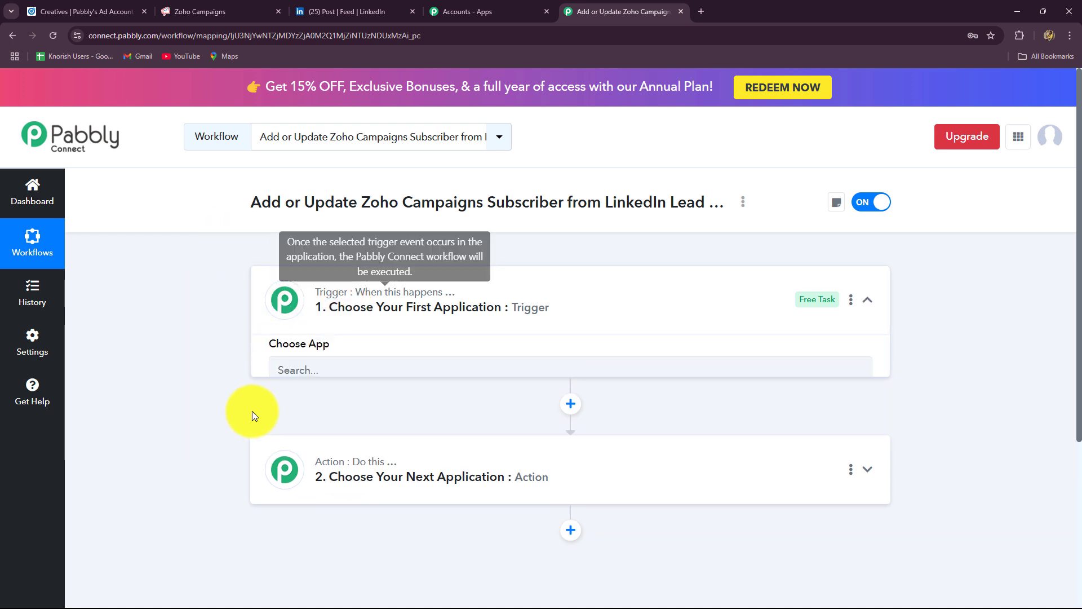
pyautogui.scroll(-1, 214, 426)
pyautogui.scroll(-2, 214, 430)
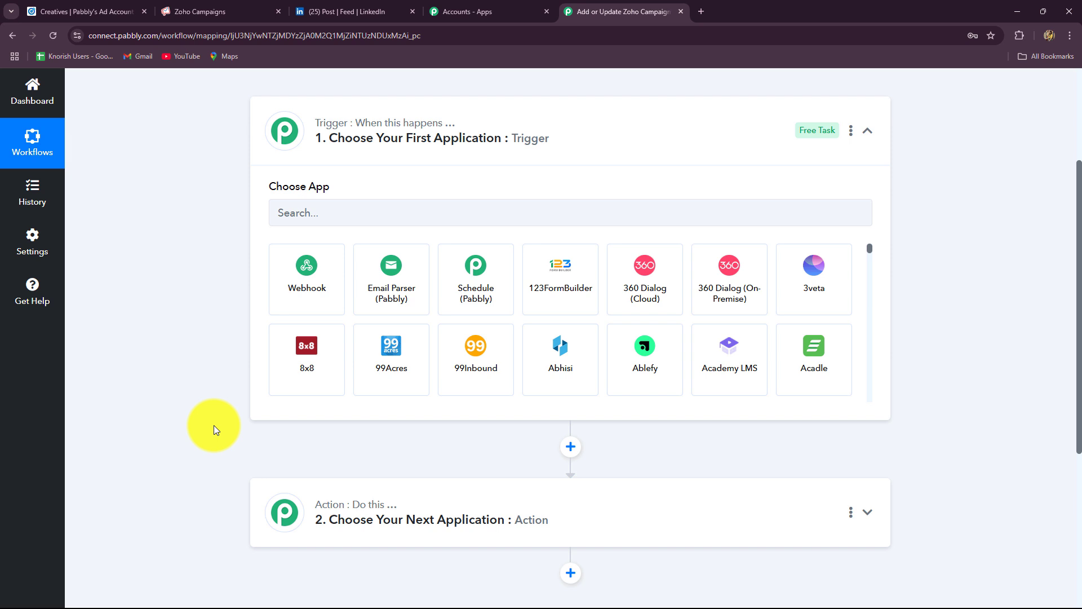
pyautogui.click(320, 220)
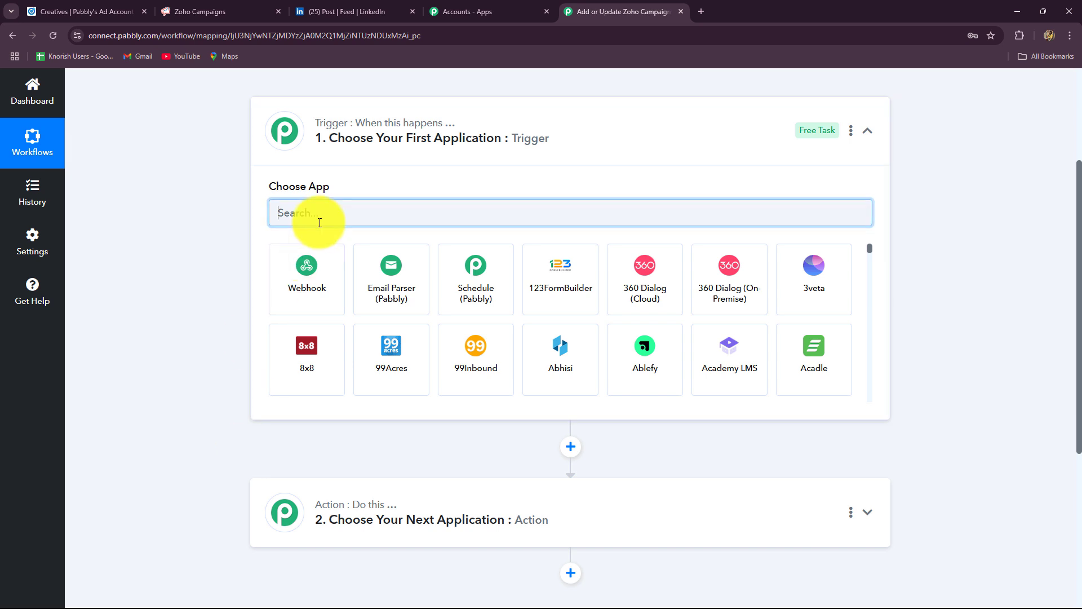
pyautogui.click(317, 12)
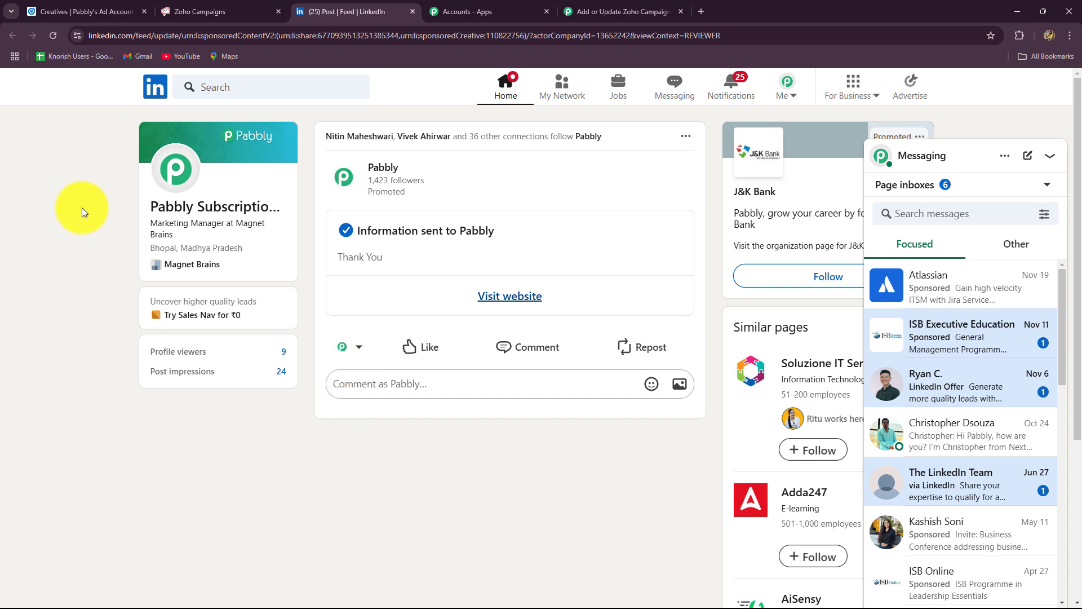
pyautogui.click(570, 11)
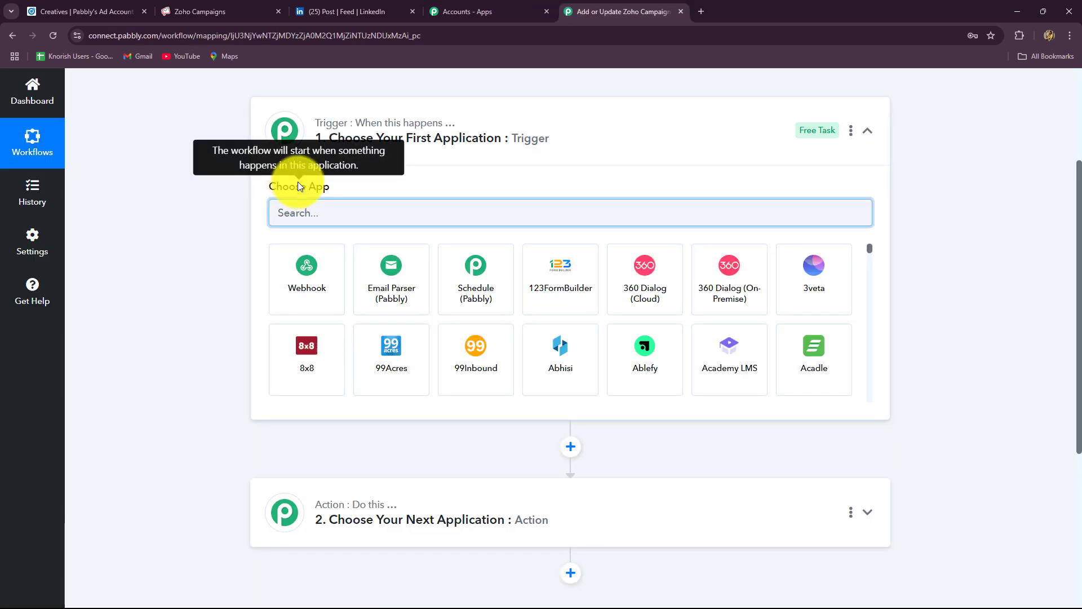
pyautogui.press('capslock')
pyautogui.write('LinkedIn Lead Gen Forms')
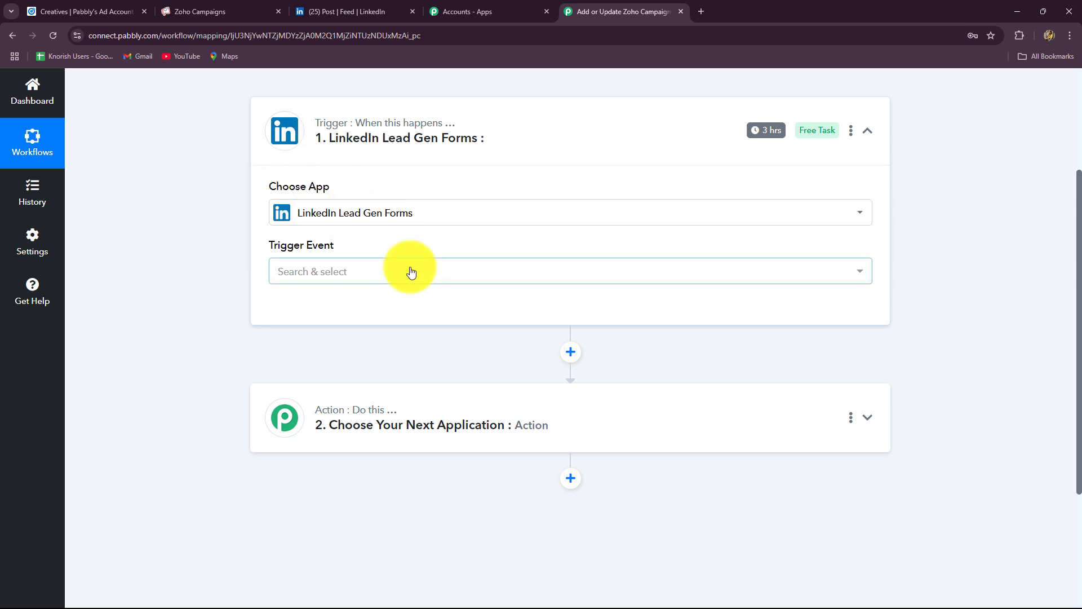
pyautogui.click(297, 271)
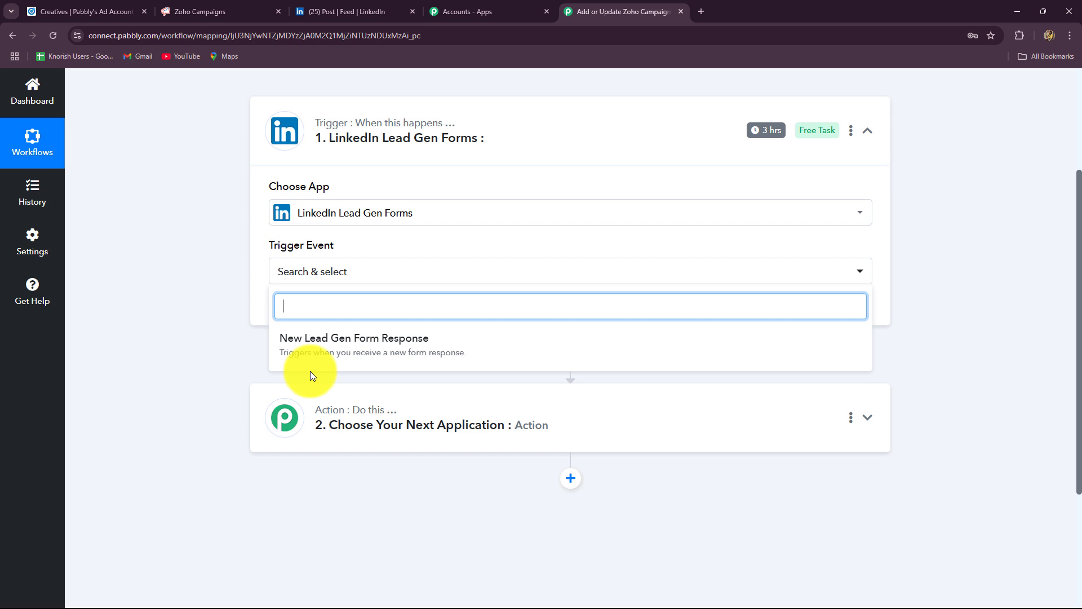
pyautogui.click(314, 341)
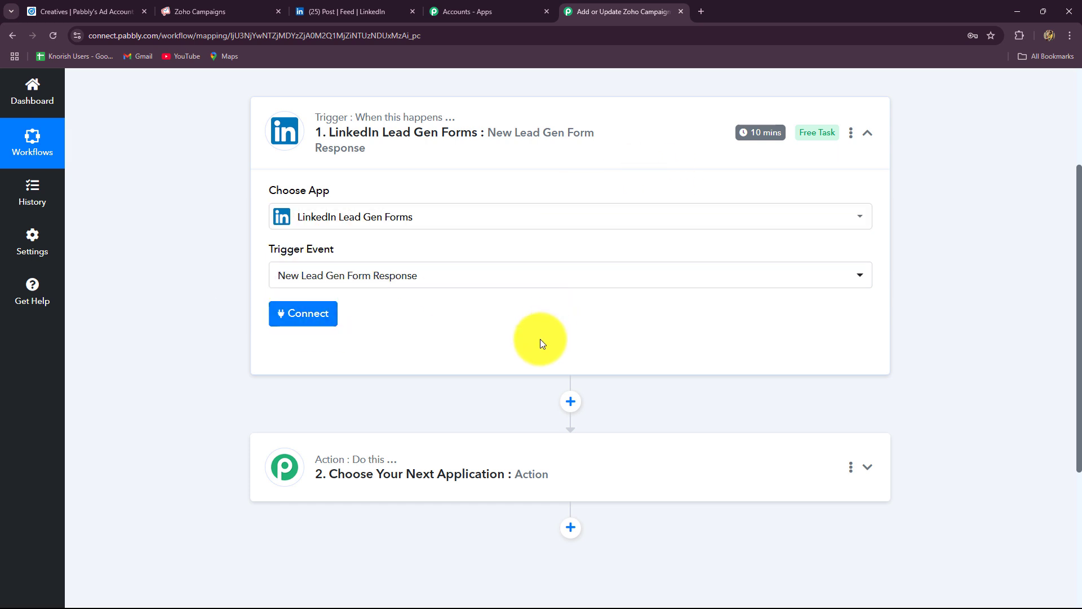
# Add and authorise a new LinkedIn Lead Gen Forms #2 connection for the trigger.
pyautogui.click(293, 320)
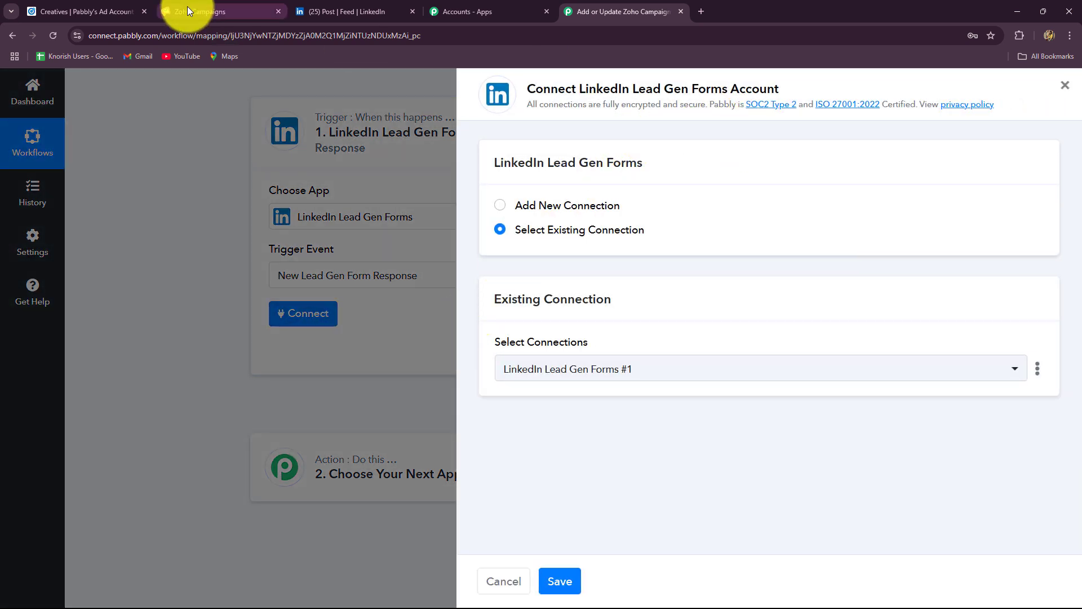
pyautogui.click(67, 12)
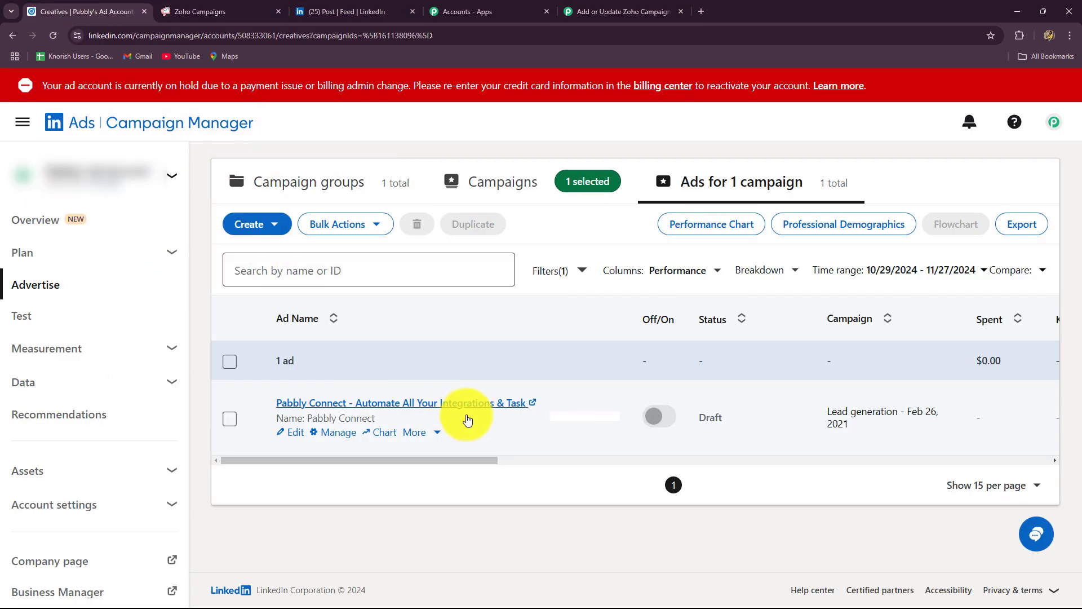
pyautogui.click(609, 9)
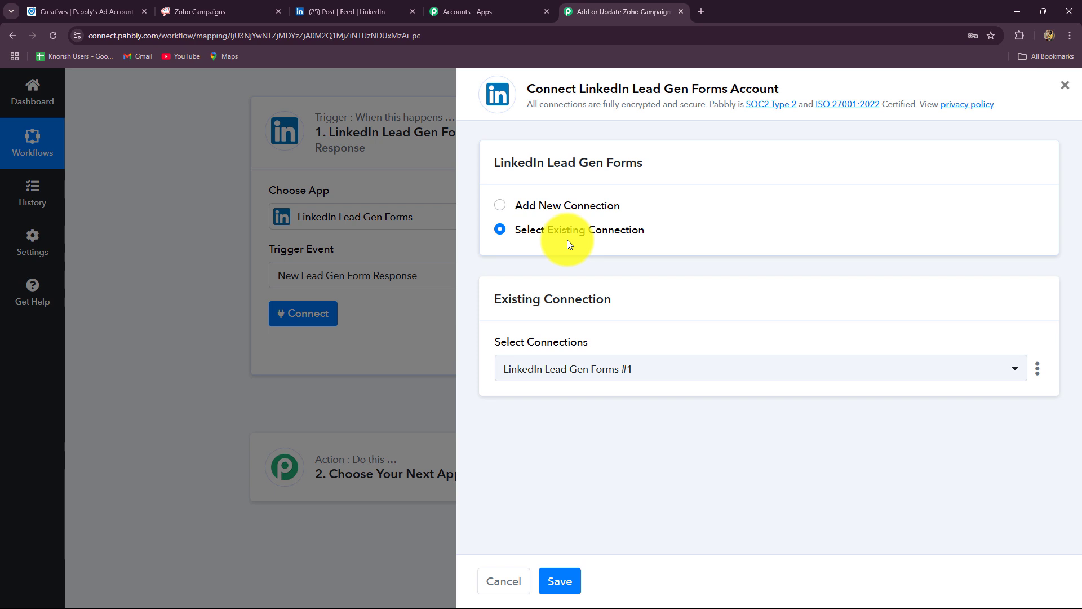
pyautogui.click(500, 206)
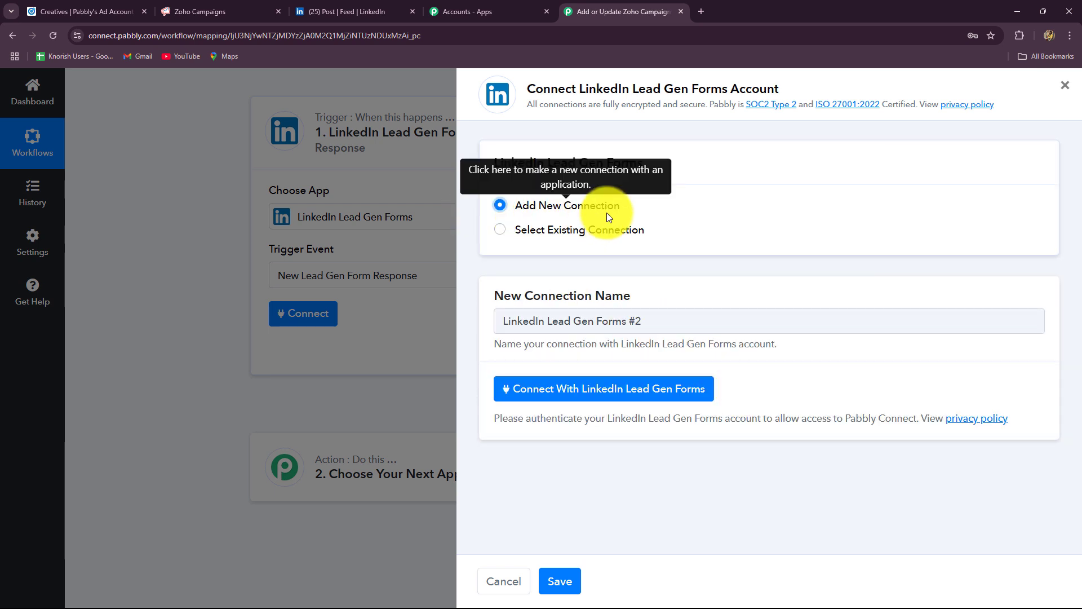
pyautogui.click(580, 399)
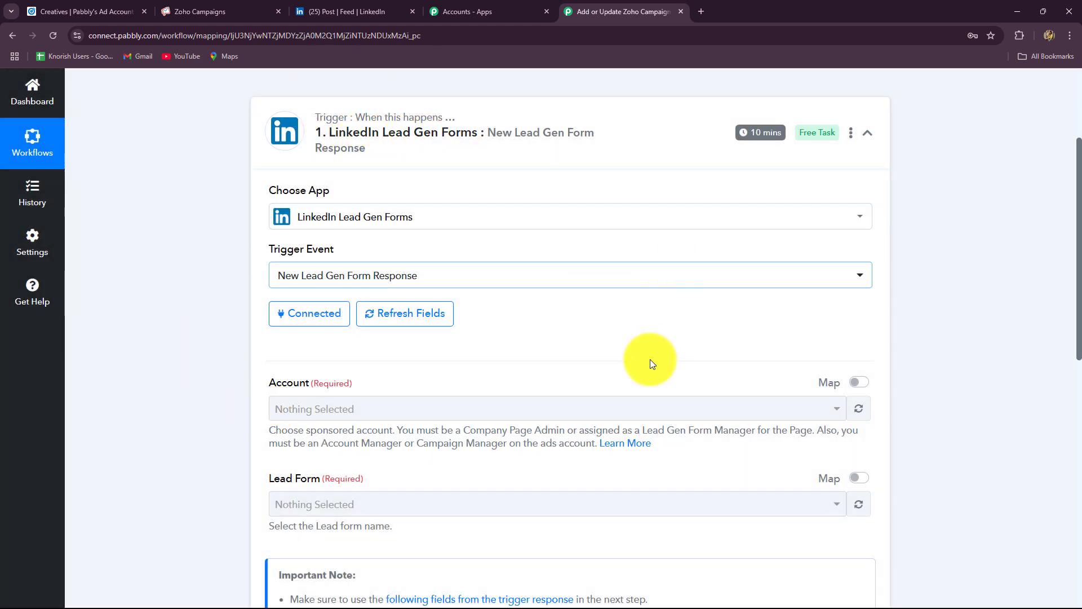
# Refresh the trigger's ad account and lead form lists.
pyautogui.scroll(-4, 651, 365)
pyautogui.scroll(2, 646, 371)
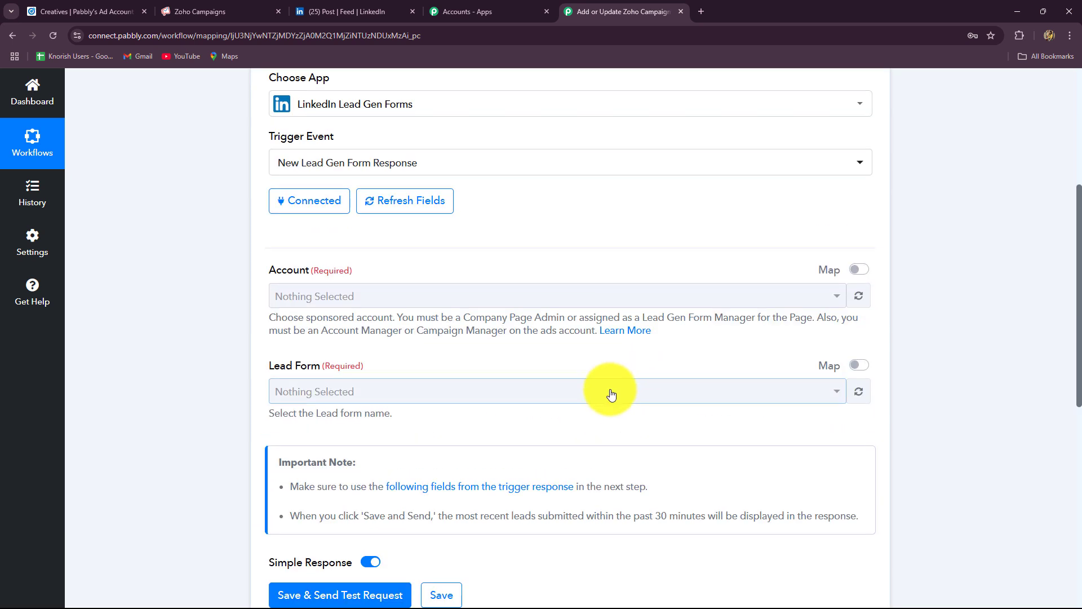
pyautogui.click(369, 304)
pyautogui.click(191, 281)
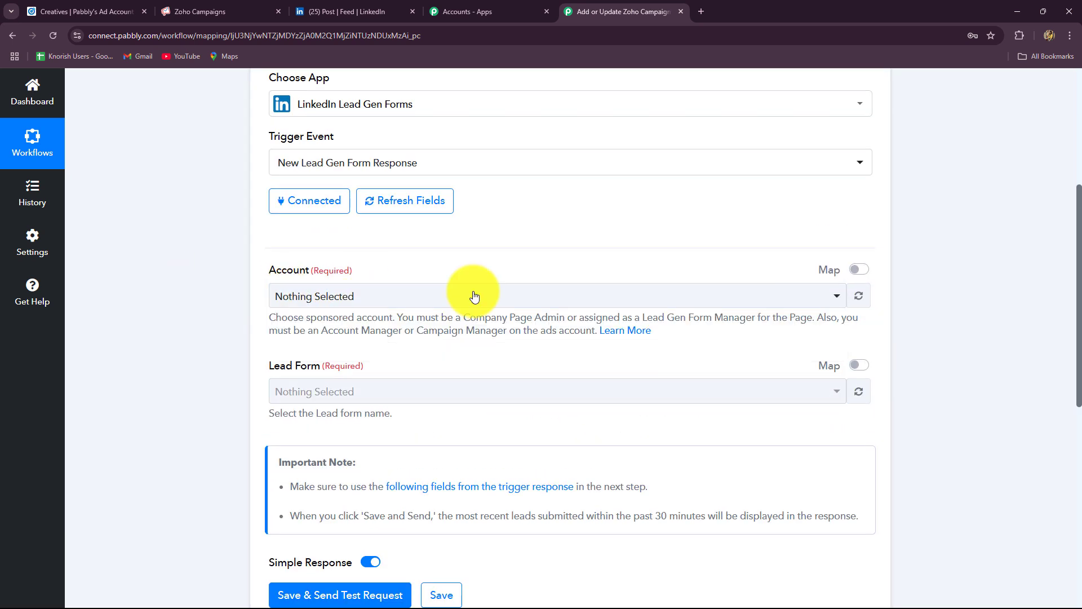
pyautogui.click(859, 296)
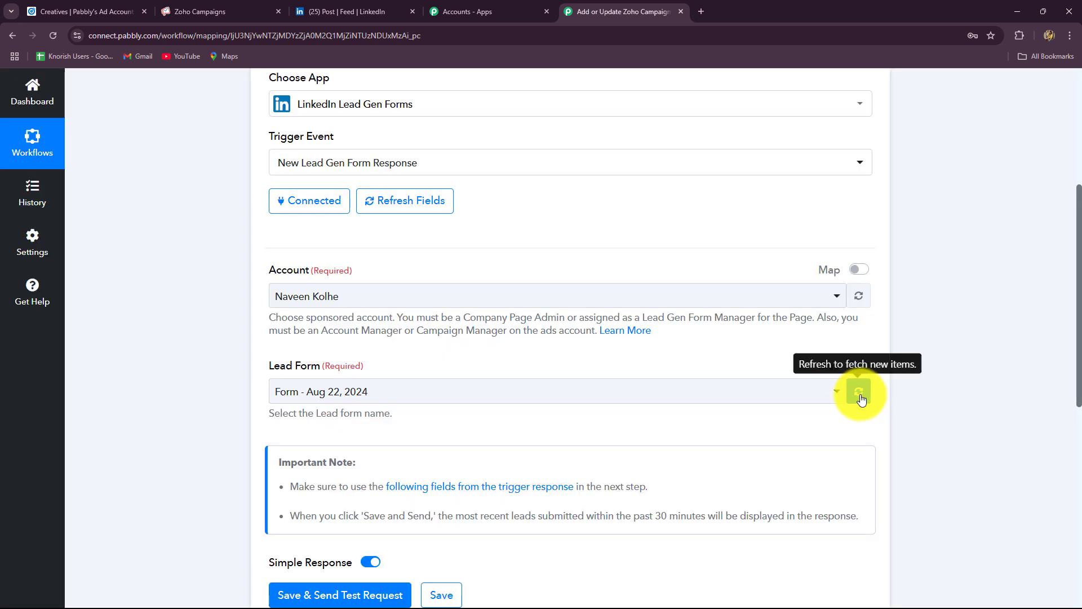
pyautogui.click(858, 392)
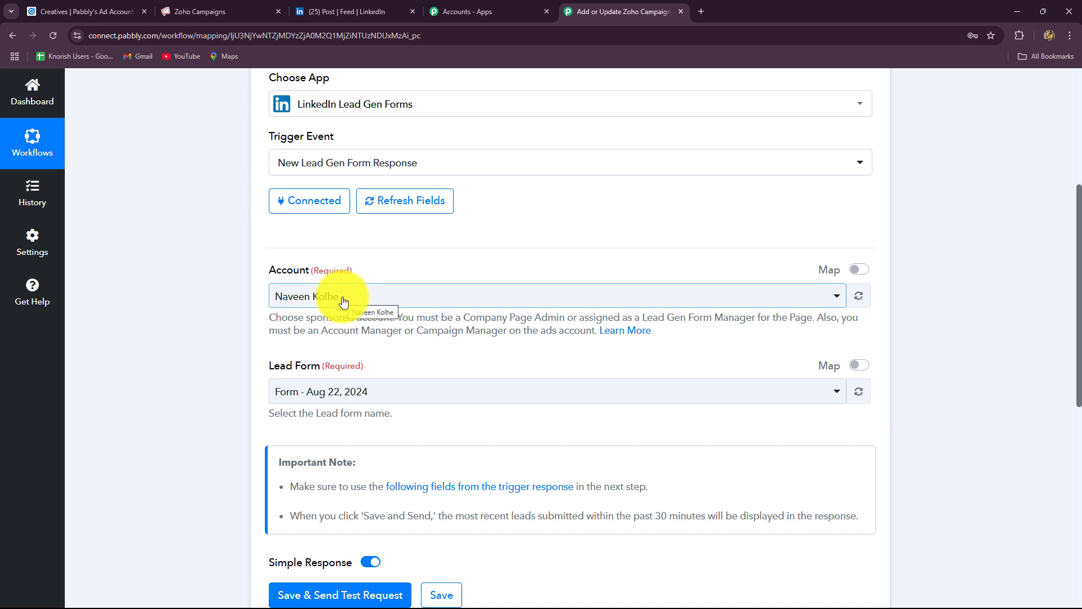
# Select Pabbly's Ad Account and the lead form named 'Lead Form'.
pyautogui.click(343, 303)
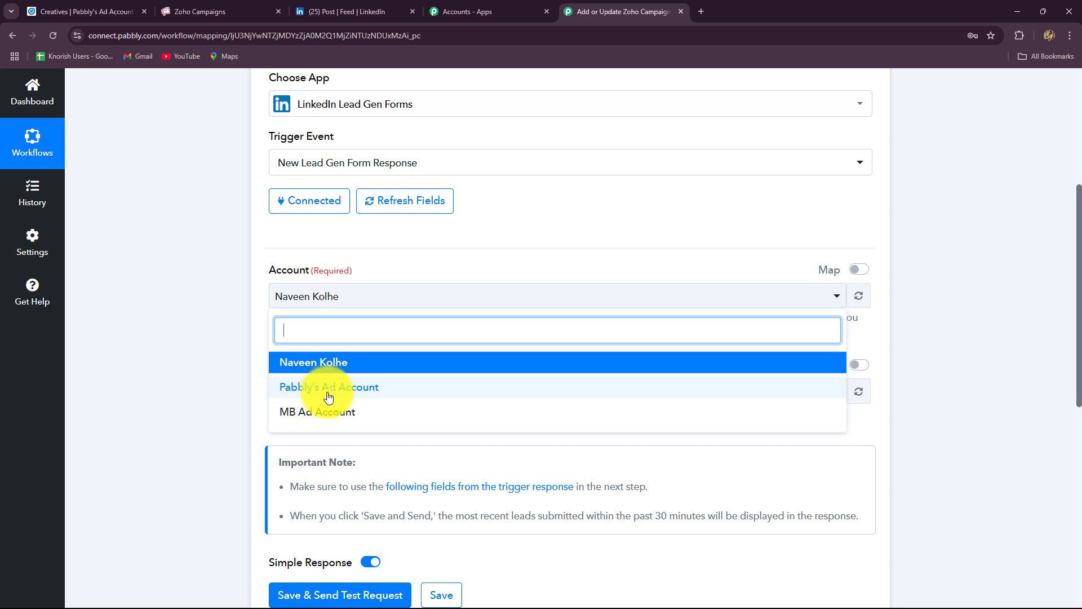
pyautogui.click(297, 395)
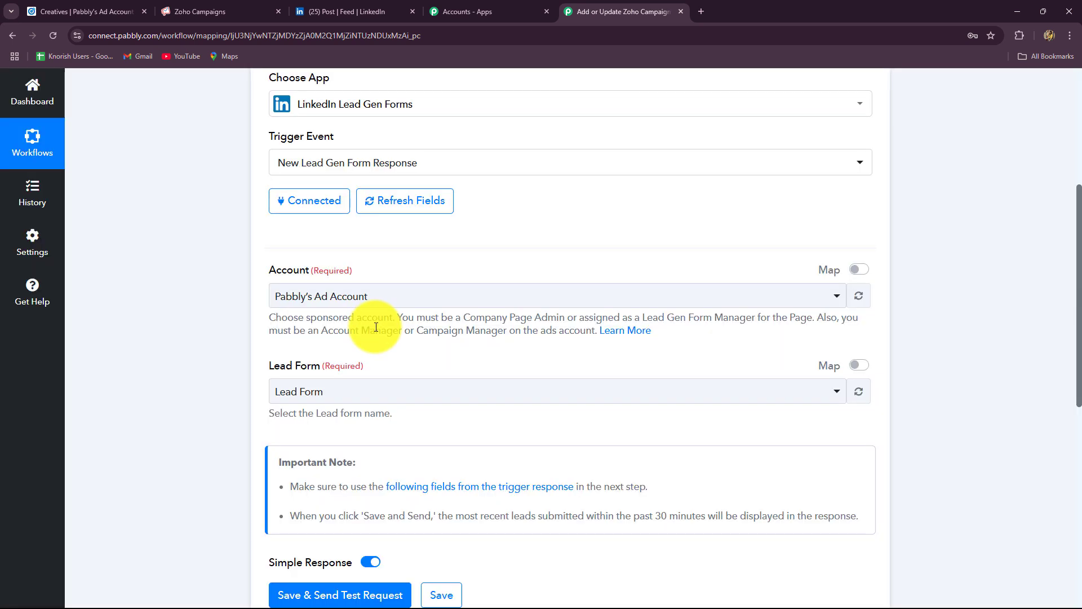
pyautogui.scroll(-1, 376, 325)
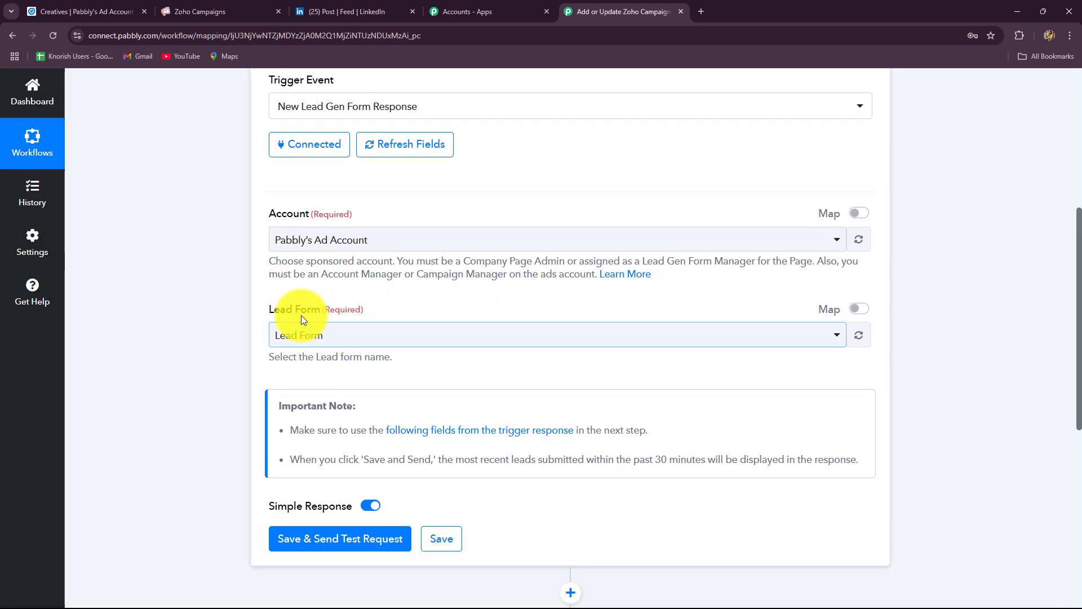
pyautogui.click(344, 345)
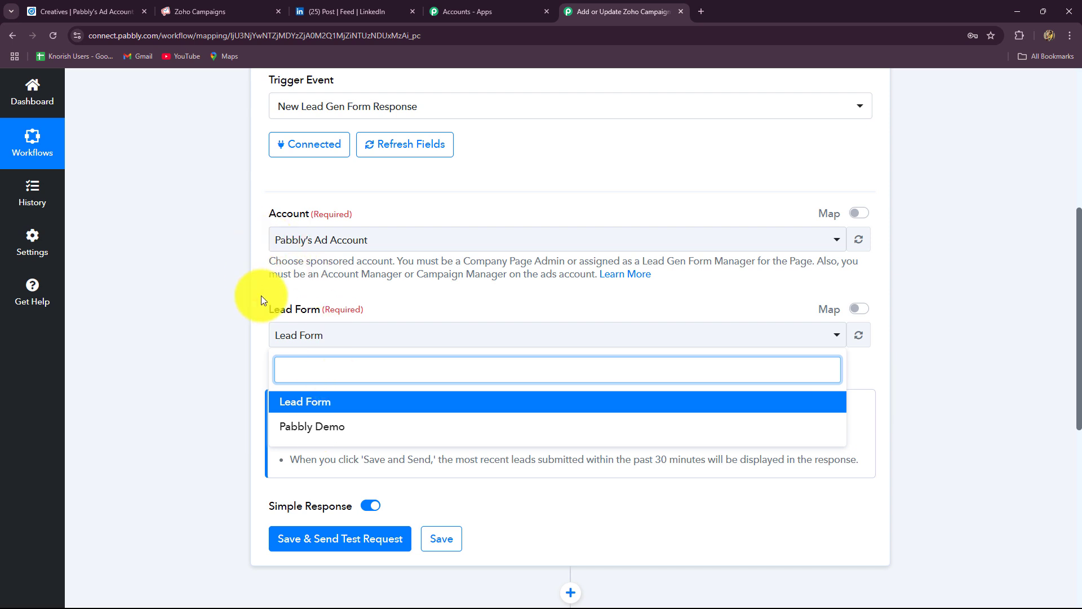
pyautogui.click(294, 404)
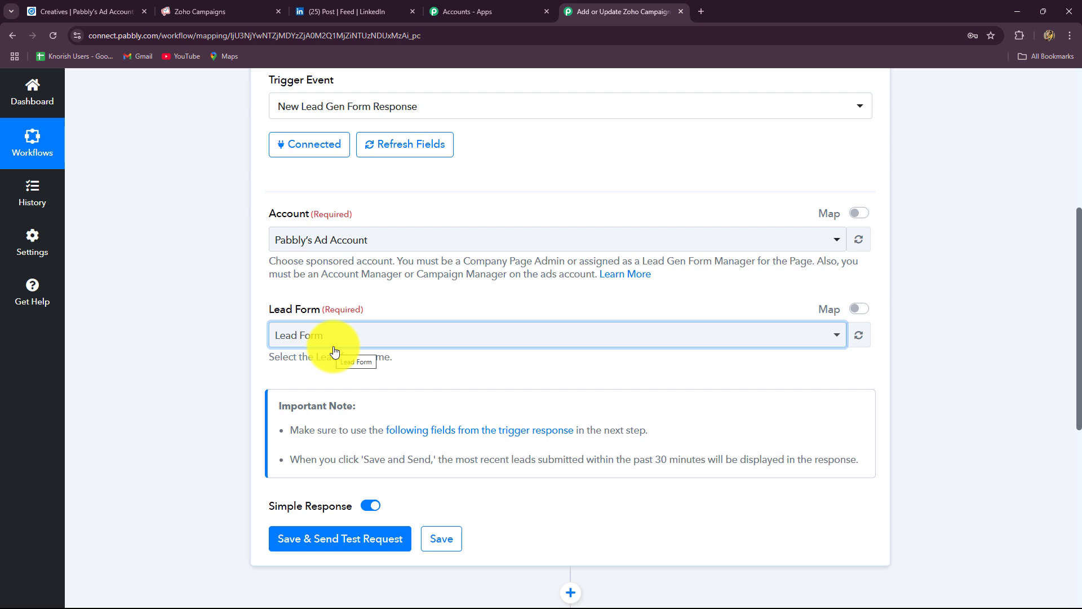
pyautogui.scroll(-4, 333, 348)
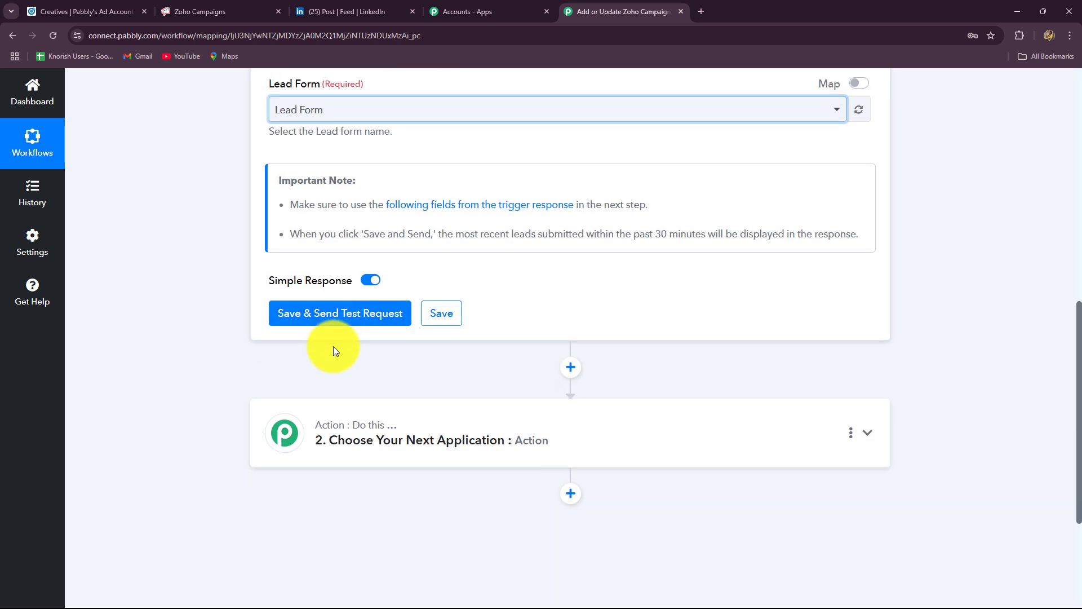
pyautogui.scroll(3, 333, 347)
pyautogui.scroll(2, 334, 346)
pyautogui.scroll(-4, 333, 346)
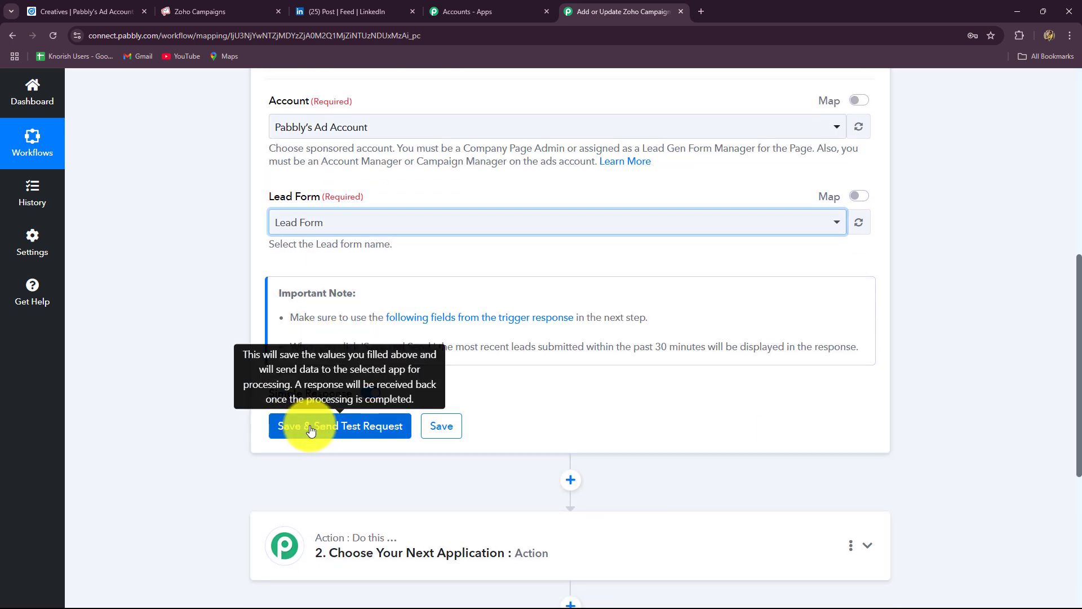
pyautogui.scroll(7, 534, 418)
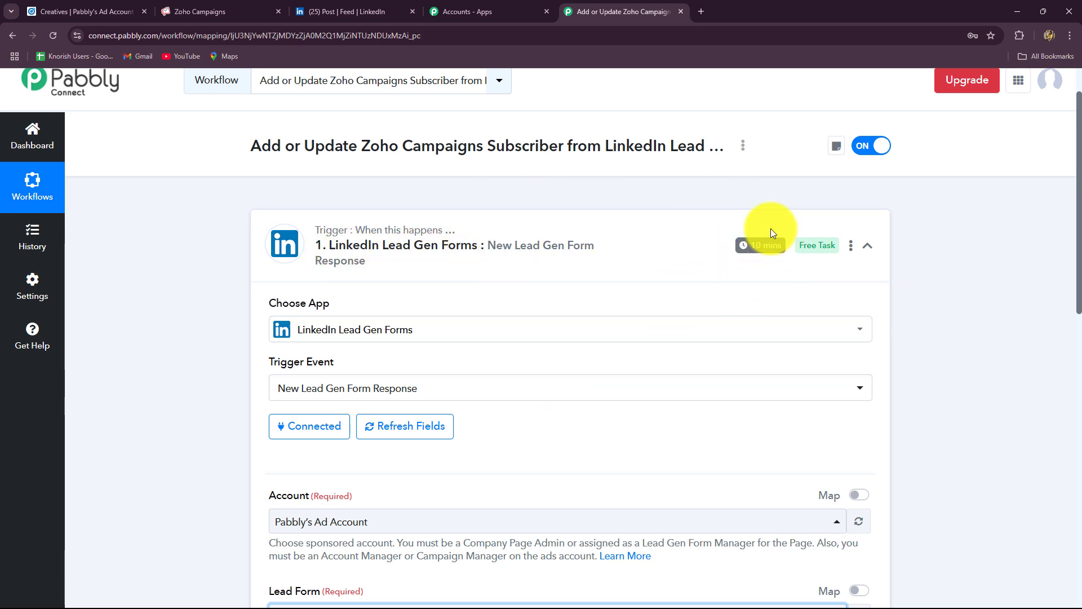
pyautogui.moveTo(755, 255)
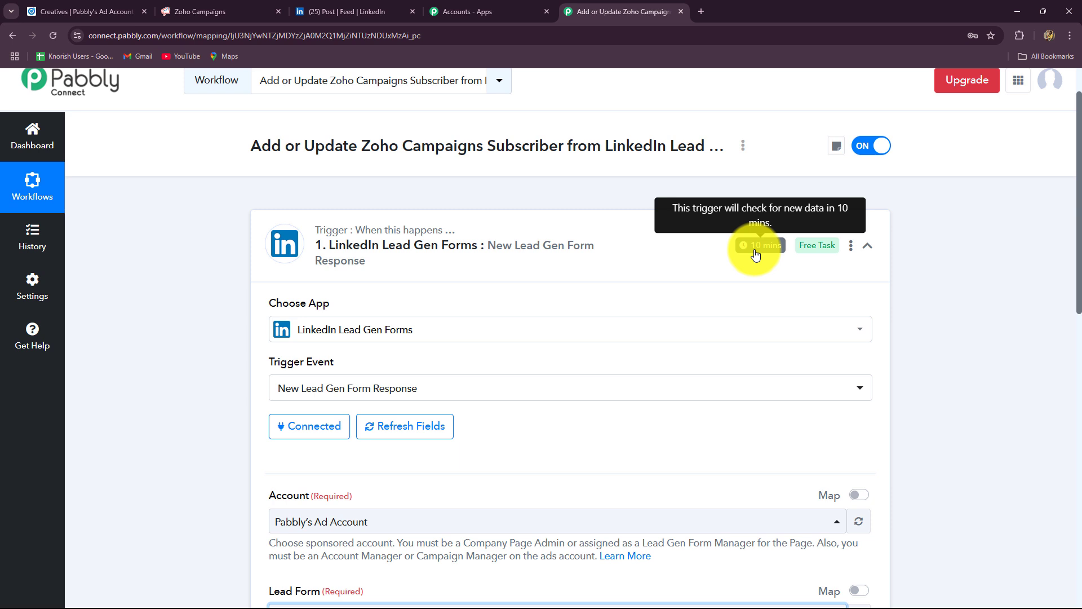
pyautogui.scroll(-8, 648, 367)
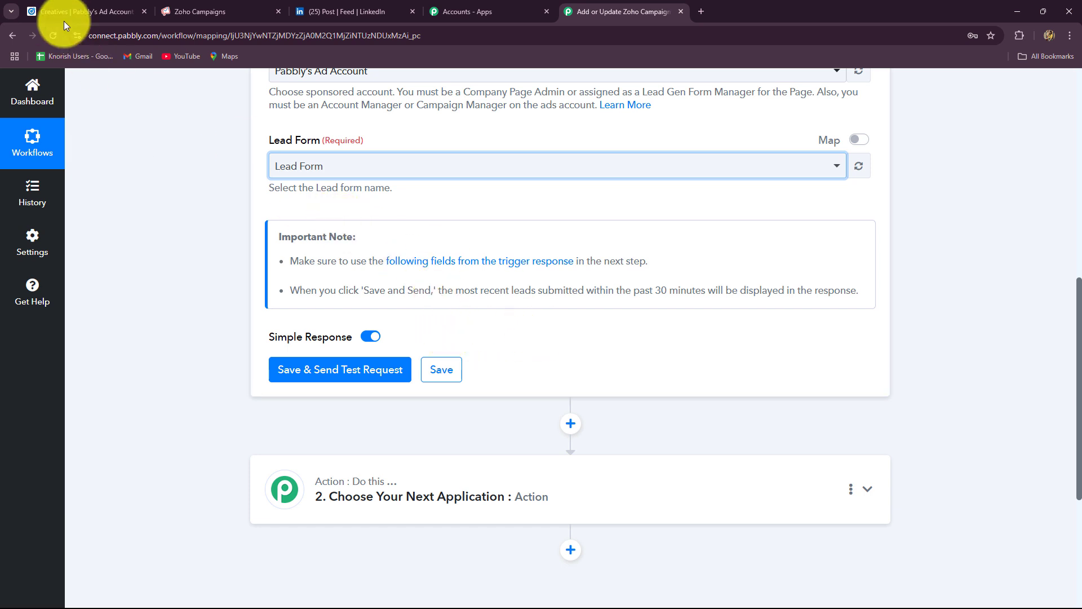
# From Campaign Manager's ads, open the 'Pabbly Connect - Automate All Your Integrations & Task' post preview.
pyautogui.click(82, 11)
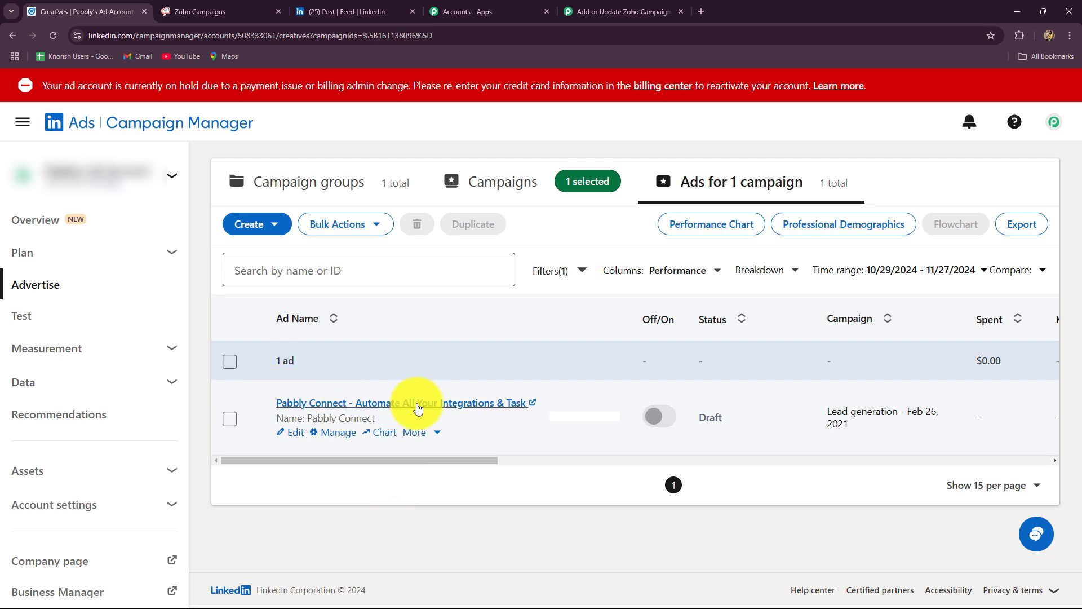
pyautogui.click(383, 405)
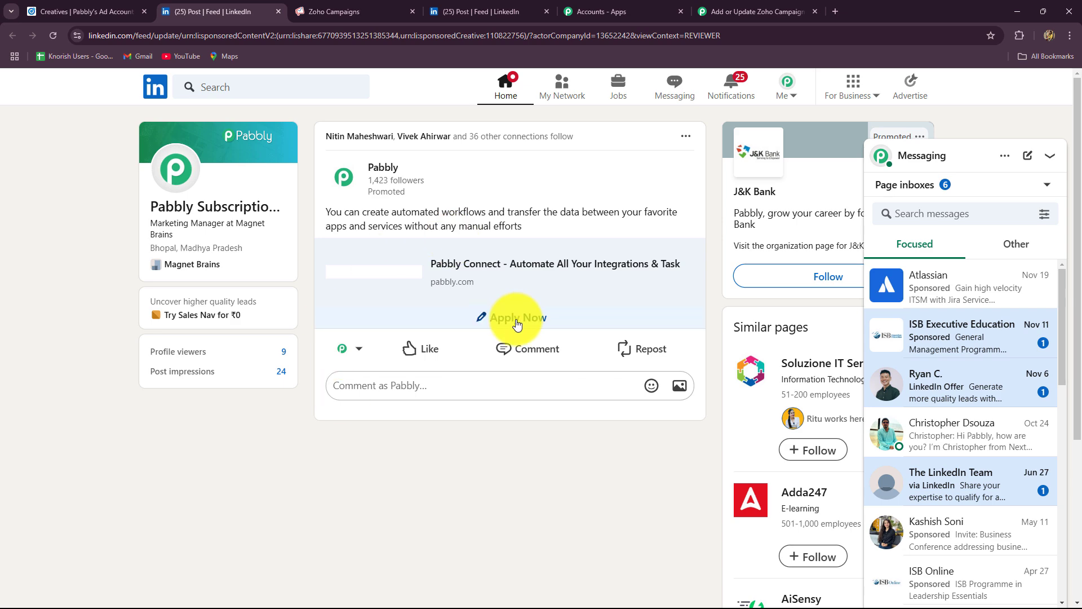
# Open the sponsored post's lead form and replace the prefilled email with a test address.
pyautogui.click(733, 11)
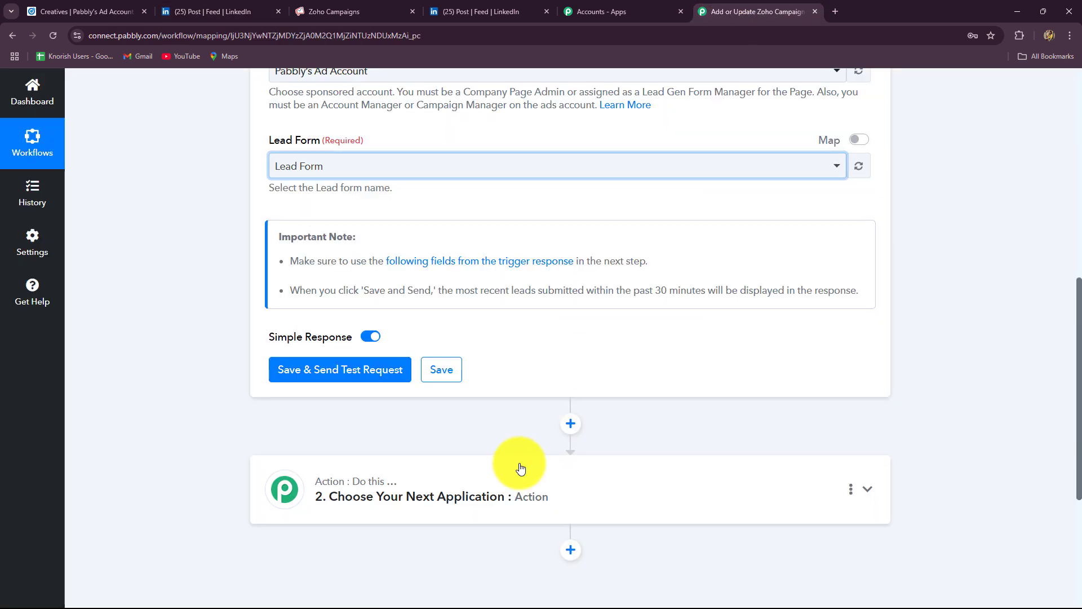
pyautogui.click(189, 13)
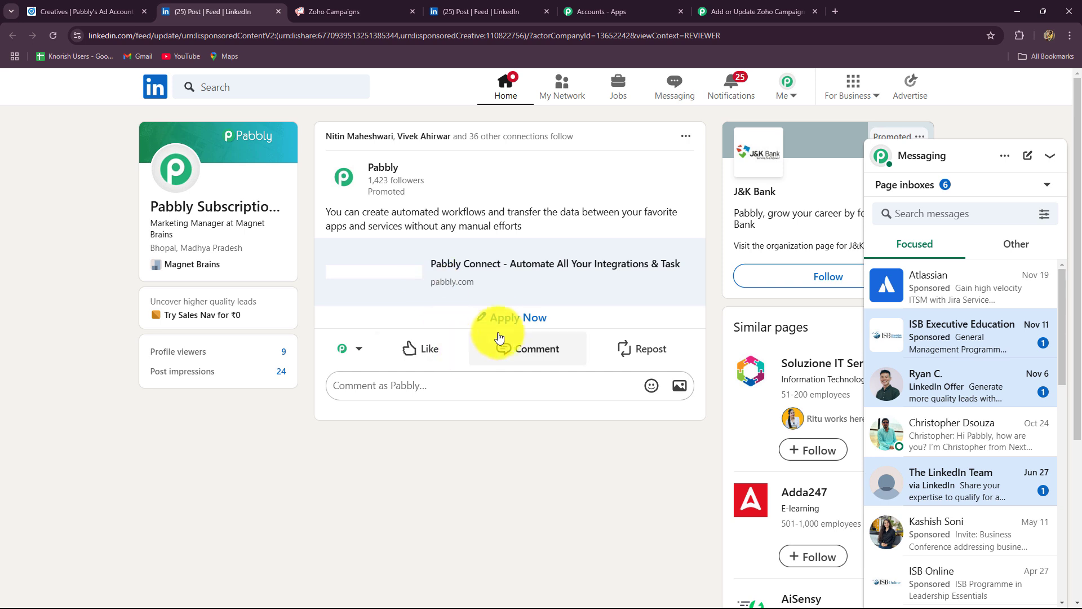
pyautogui.click(495, 316)
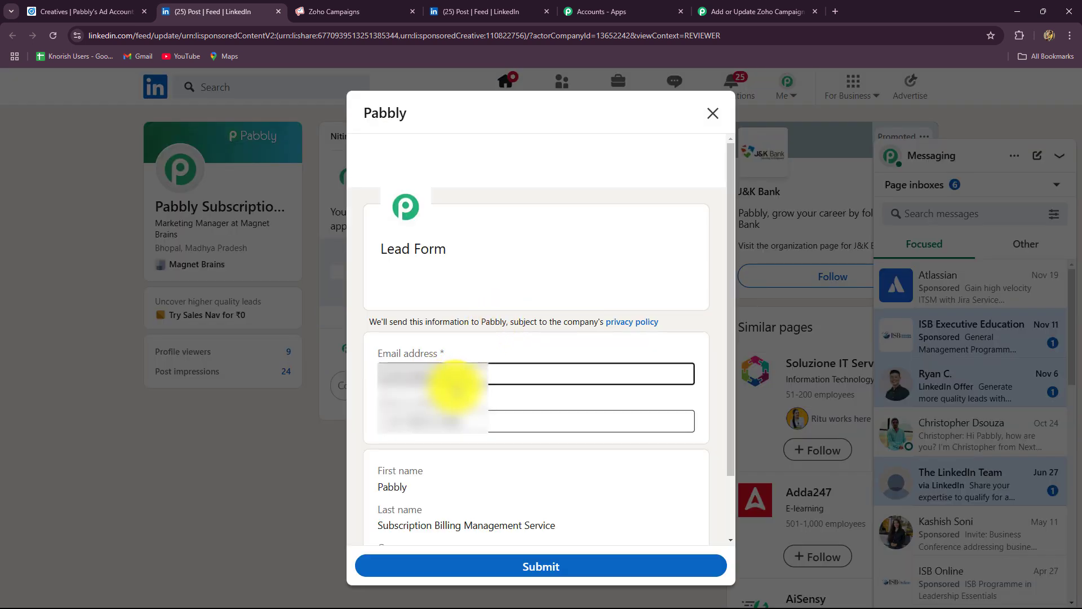
pyautogui.moveTo(477, 377); pyautogui.dragTo(370, 378)
pyautogui.press('BackSpace')
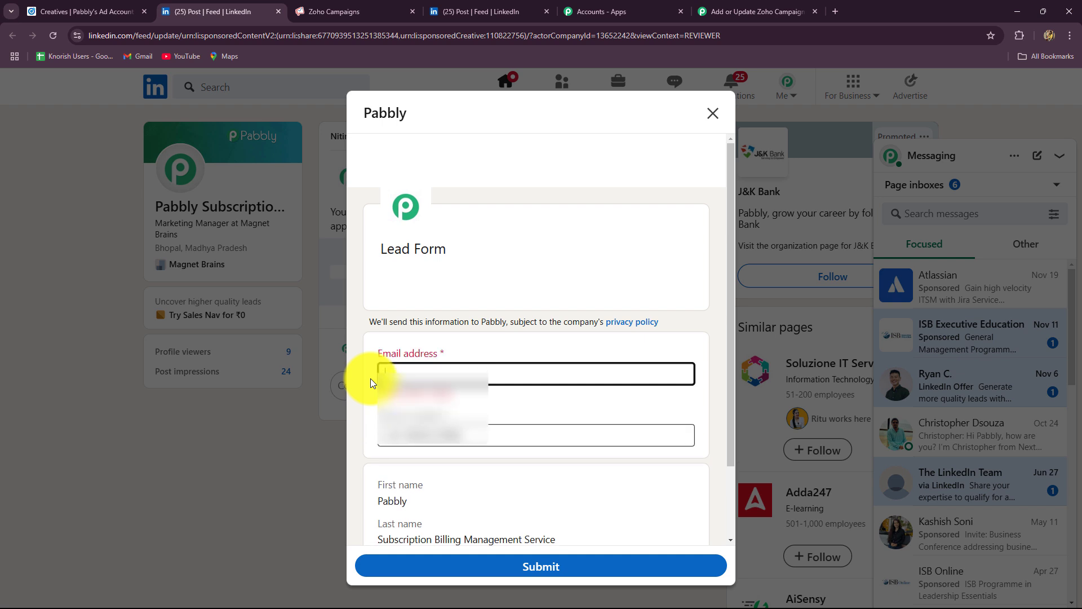
pyautogui.write('guest@')
pyautogui.write('38')
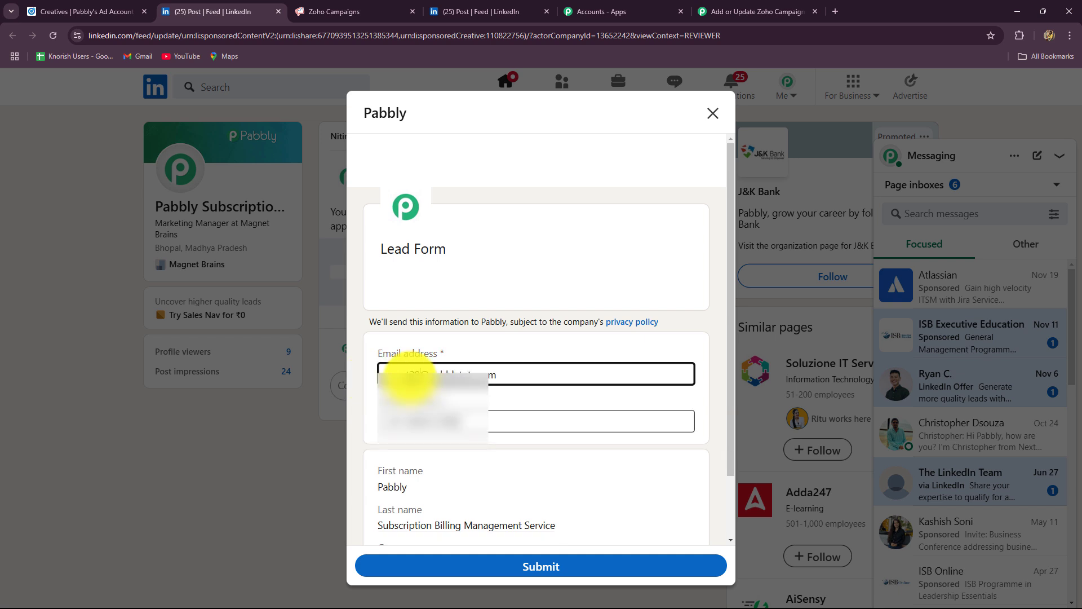
# Replace the prefilled phone number with a test number and submit the lead form.
pyautogui.moveTo(456, 420); pyautogui.dragTo(367, 425)
pyautogui.press('BackSpace')
pyautogui.write('+919876543210')
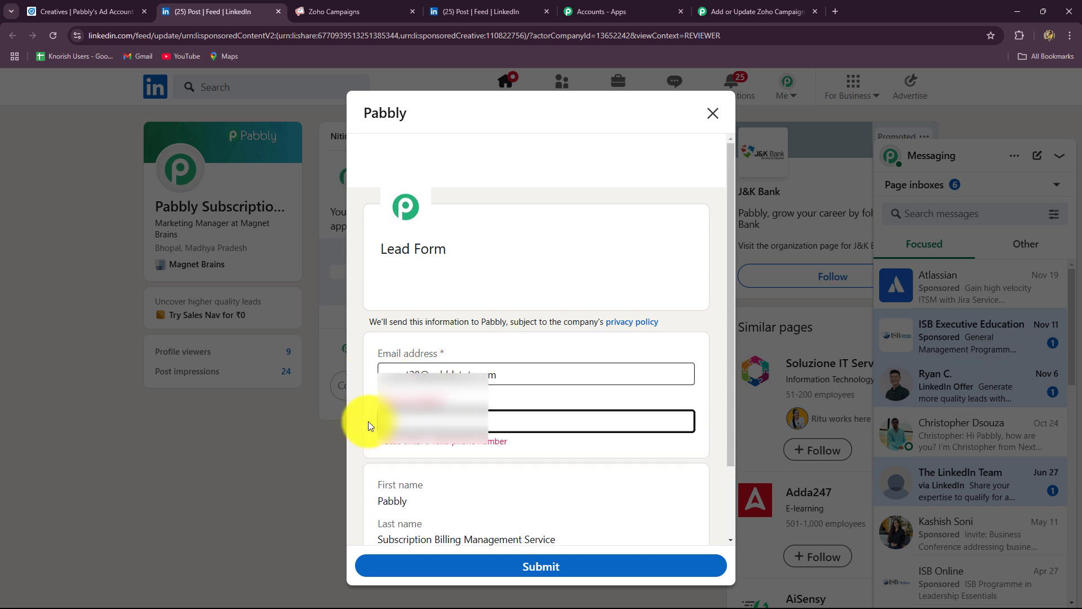
pyautogui.scroll(-2, 357, 420)
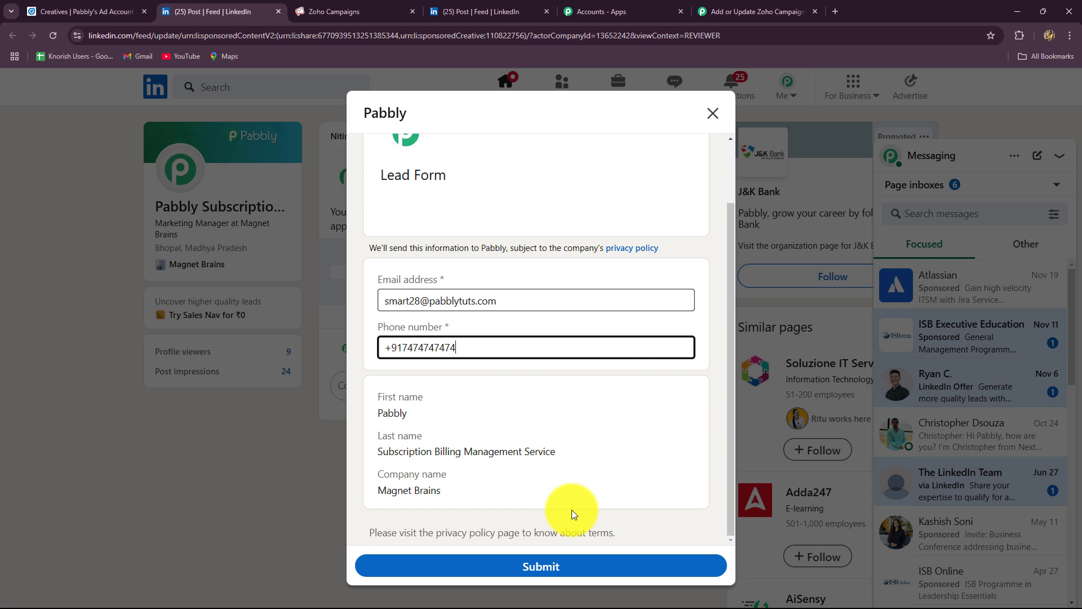
pyautogui.click(495, 566)
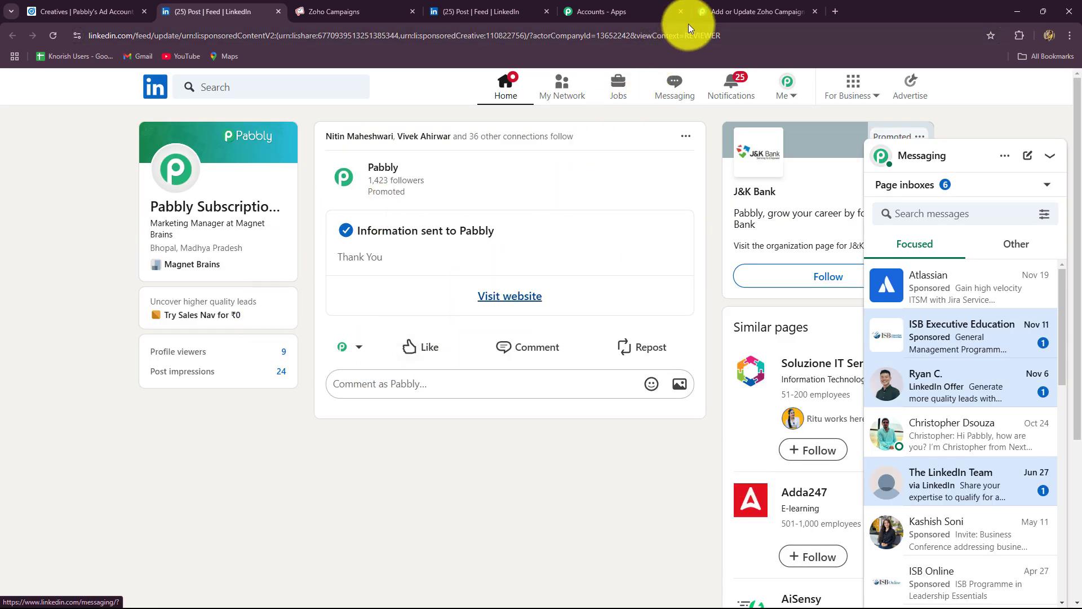
pyautogui.click(726, 12)
# Send a test request and inspect the received form name, lead type and response id.
pyautogui.scroll(-2, 651, 298)
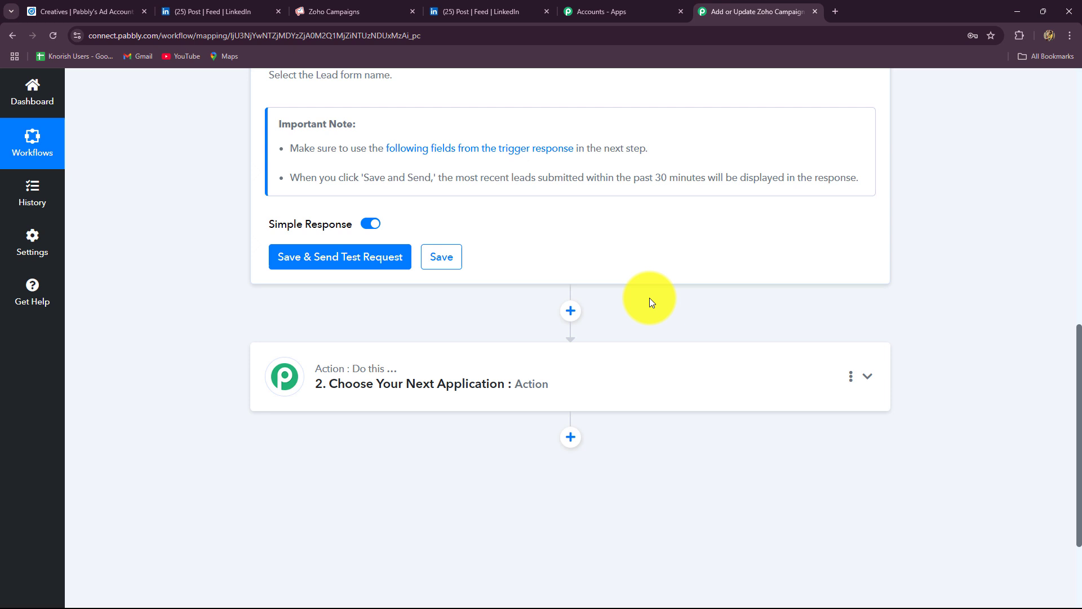
pyautogui.click(343, 264)
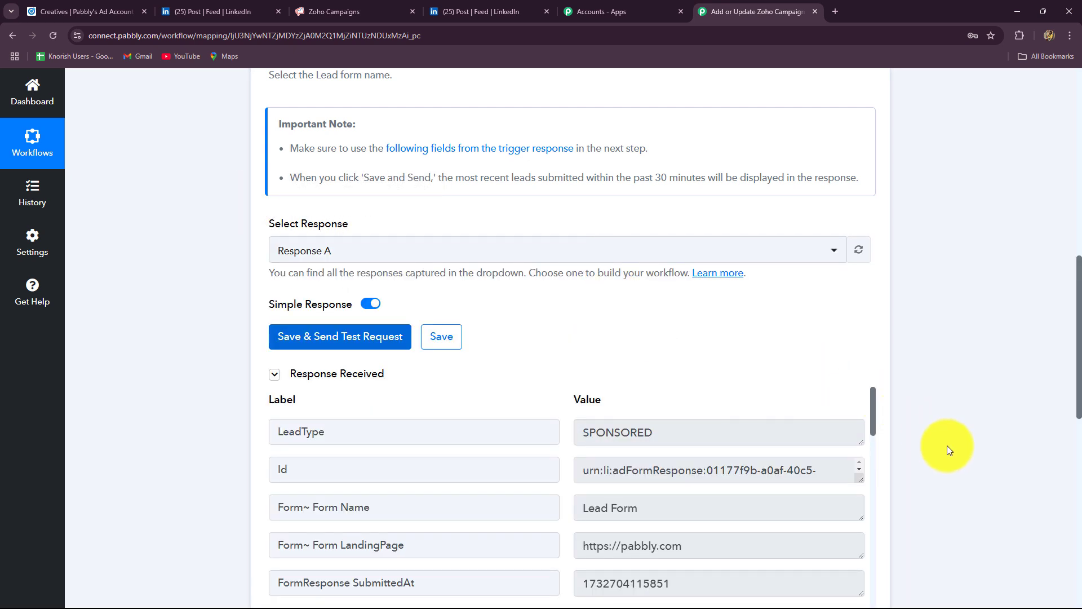
pyautogui.scroll(-5, 951, 447)
pyautogui.scroll(2, 700, 430)
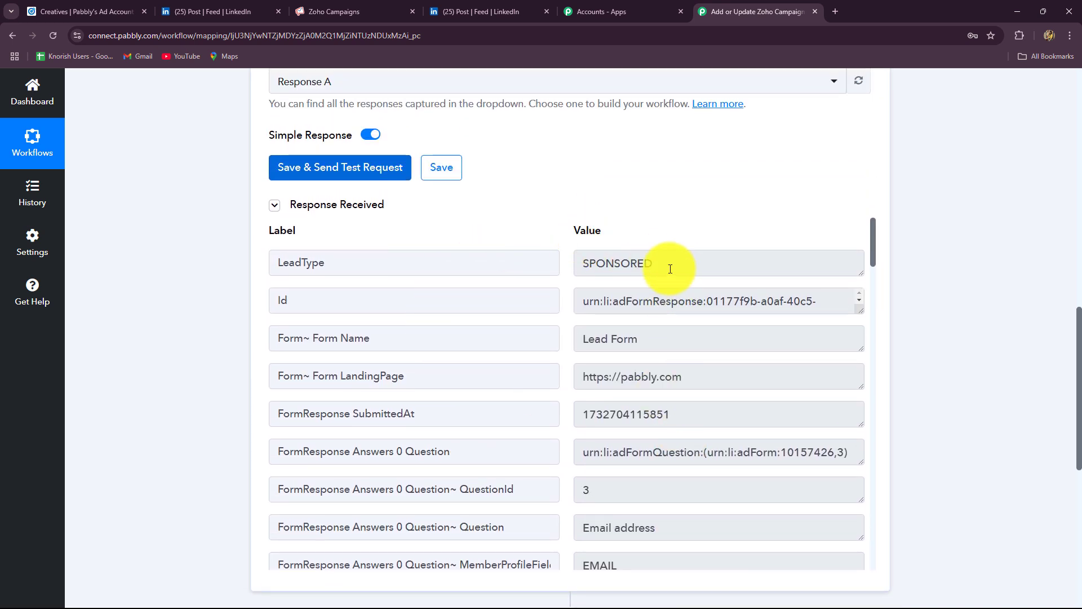
pyautogui.click(662, 339)
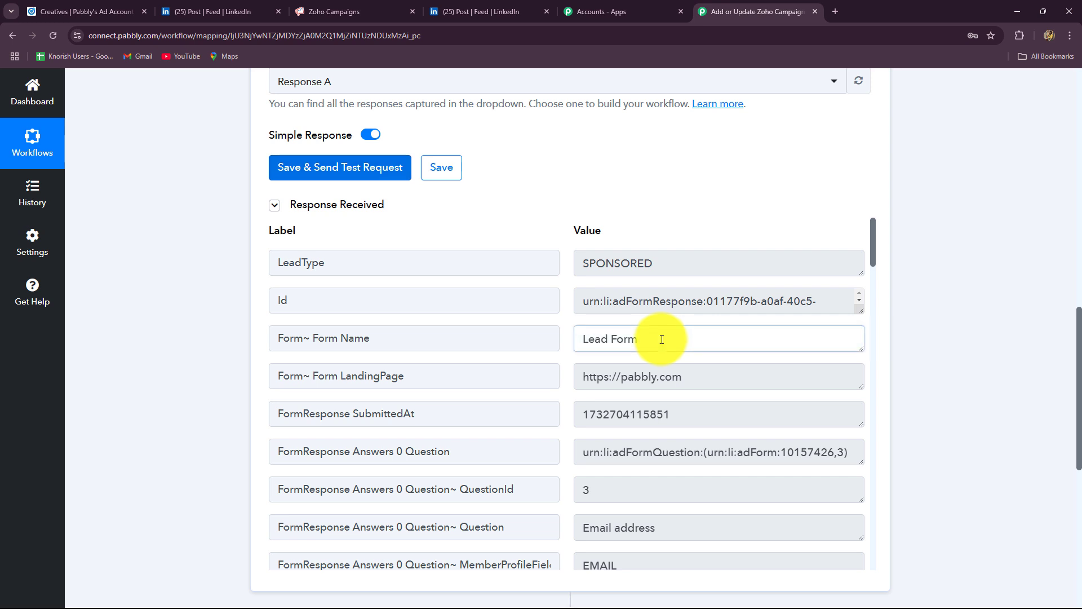
pyautogui.tripleClick(661, 339)
pyautogui.tripleClick(676, 263)
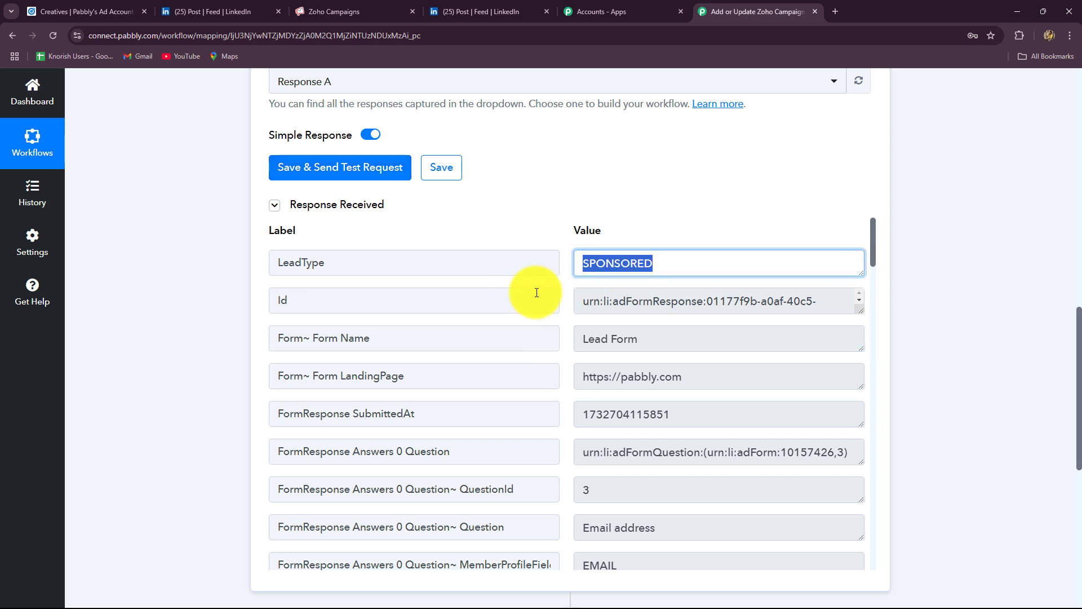
pyautogui.click(825, 304)
# Highlight the lead's email, phone, first name, last name and company answers in the response.
pyautogui.scroll(-5, 643, 405)
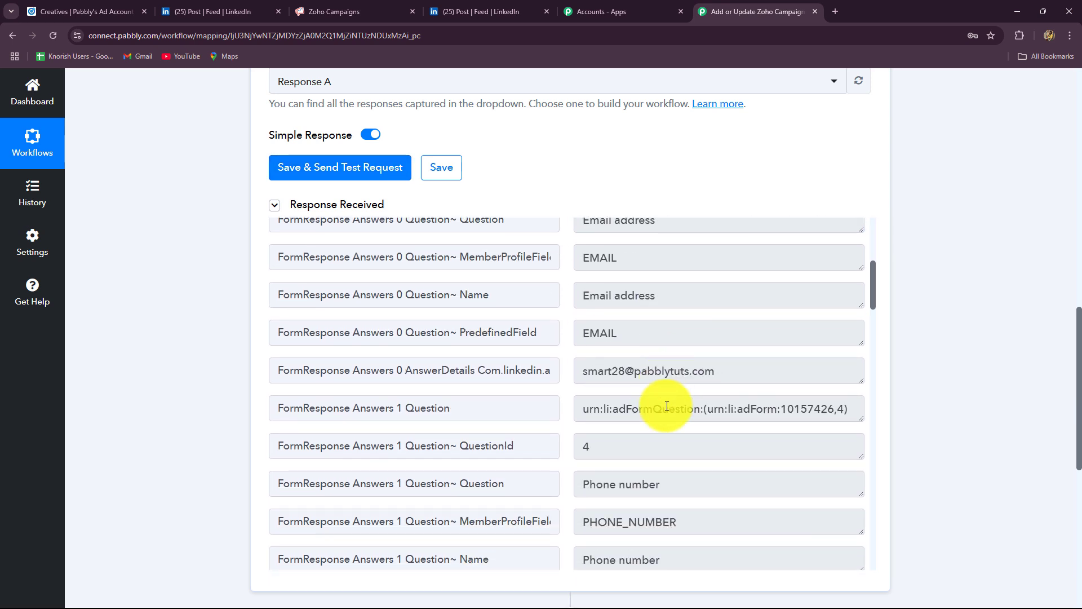
pyautogui.scroll(-1, 667, 406)
pyautogui.tripleClick(616, 340)
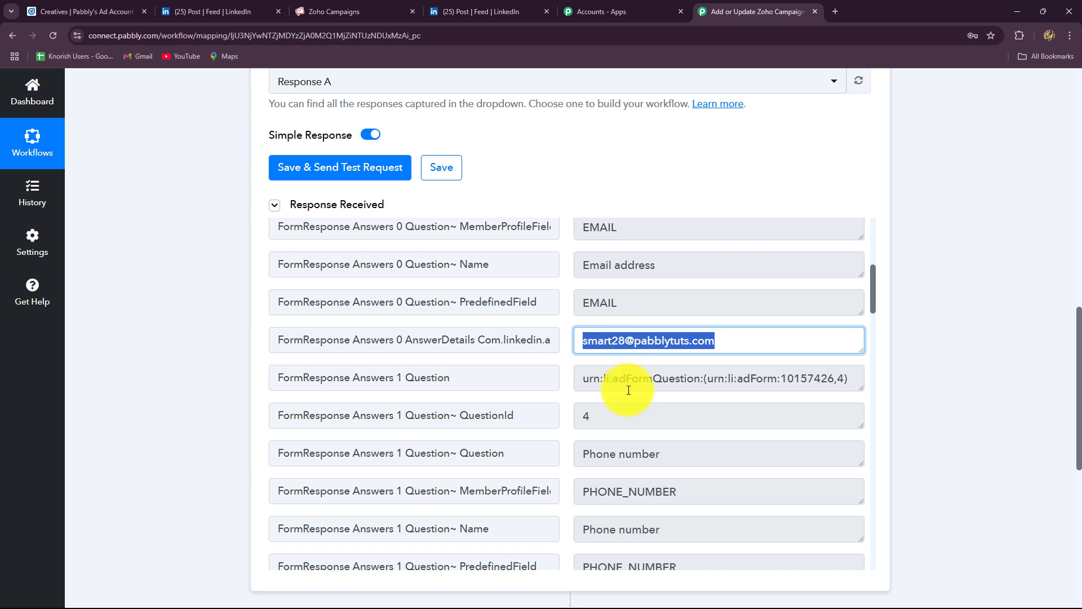
pyautogui.scroll(-3, 627, 395)
pyautogui.scroll(-3, 649, 398)
pyautogui.tripleClick(623, 435)
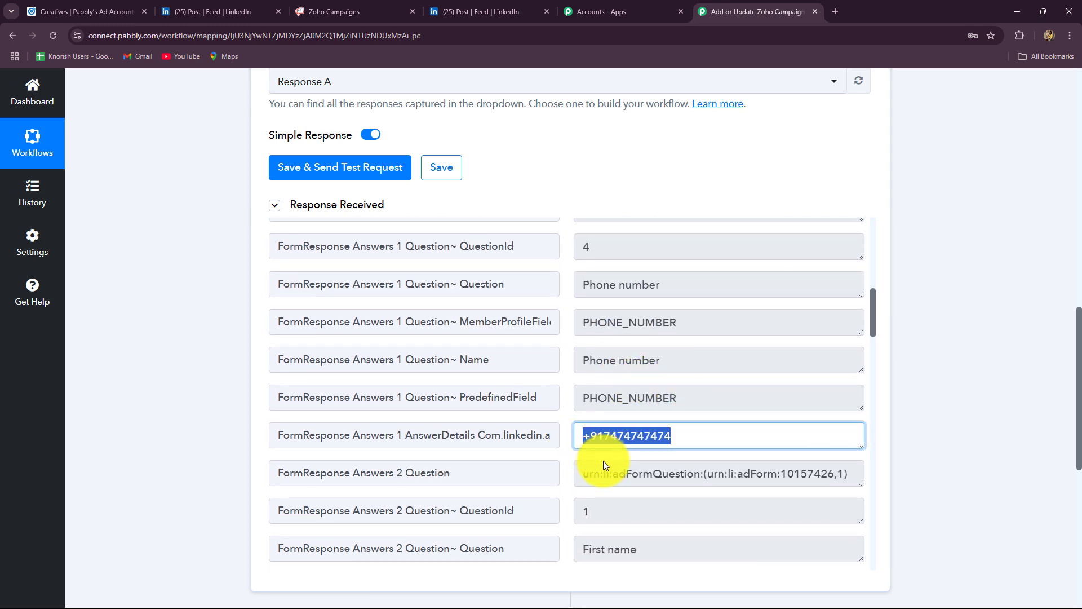
pyautogui.scroll(-8, 614, 434)
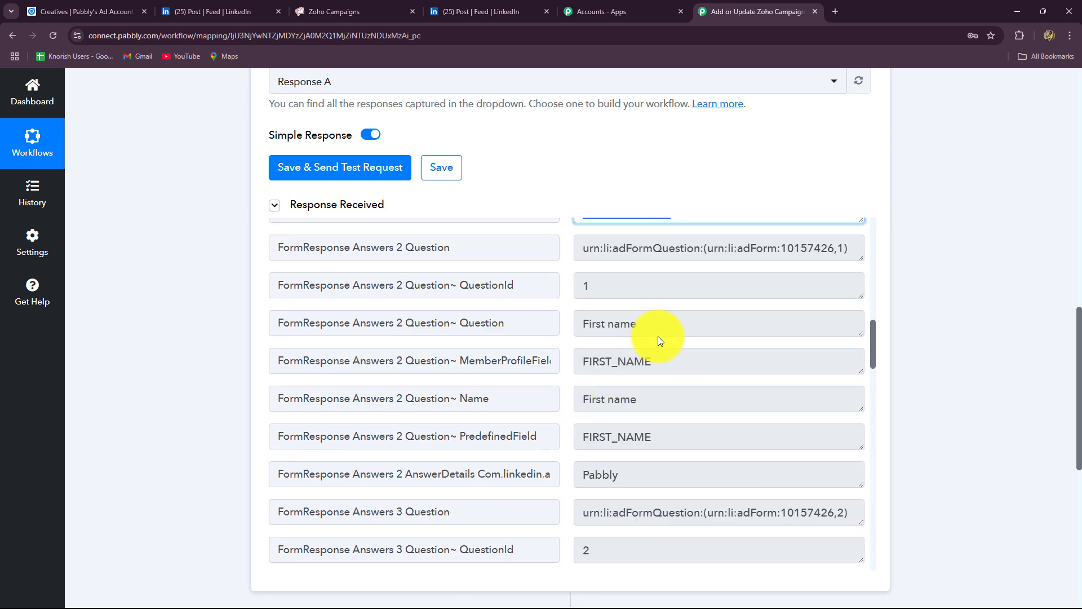
pyautogui.scroll(-4, 659, 482)
pyautogui.tripleClick(635, 363)
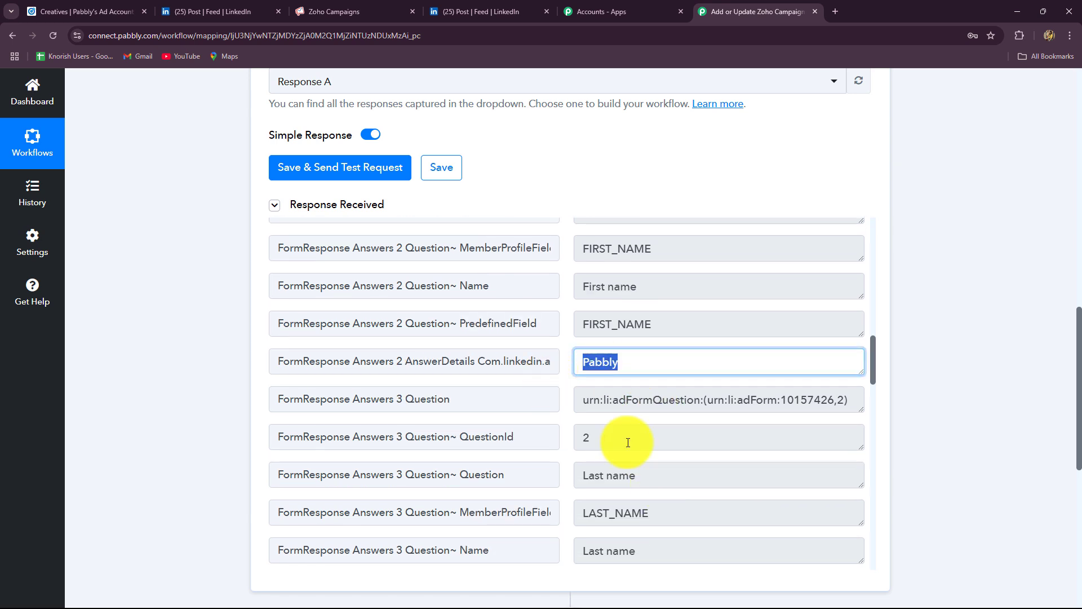
pyautogui.scroll(-7, 694, 440)
pyautogui.tripleClick(810, 399)
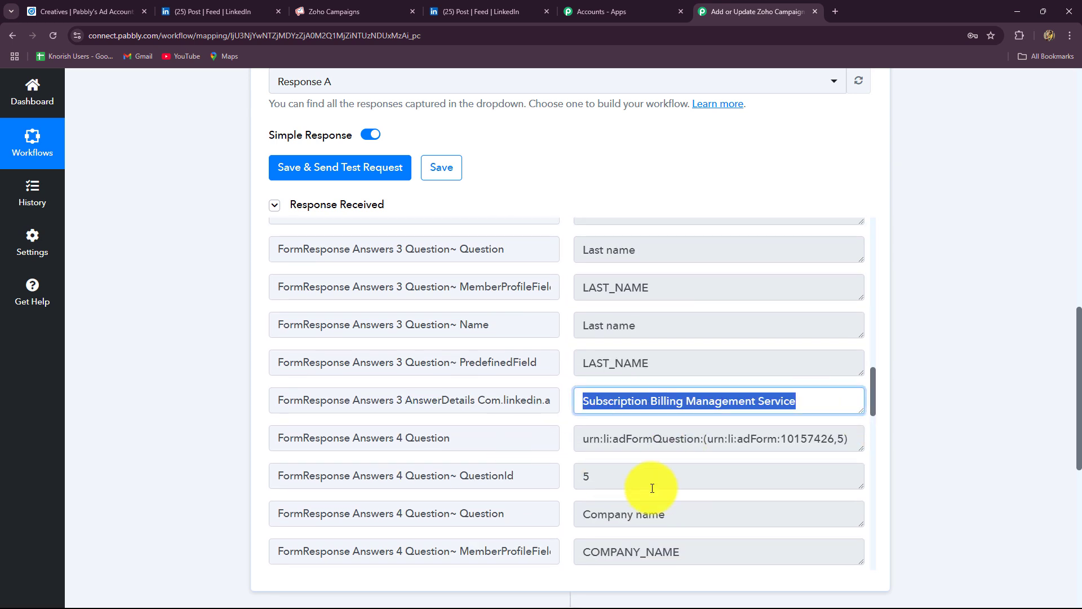
pyautogui.scroll(-4, 652, 485)
pyautogui.tripleClick(654, 440)
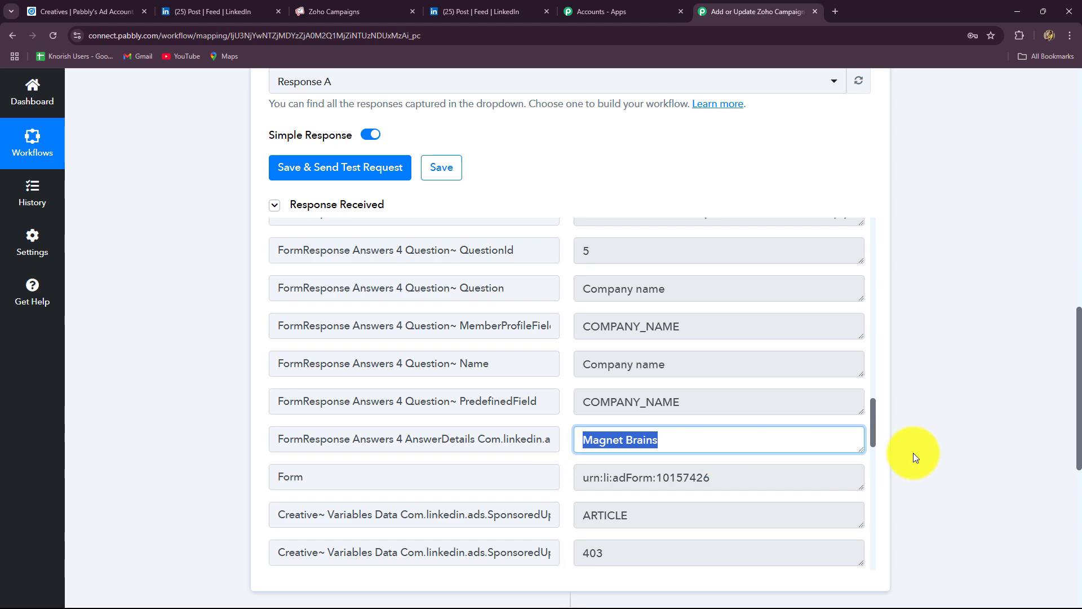
pyautogui.scroll(20, 1013, 427)
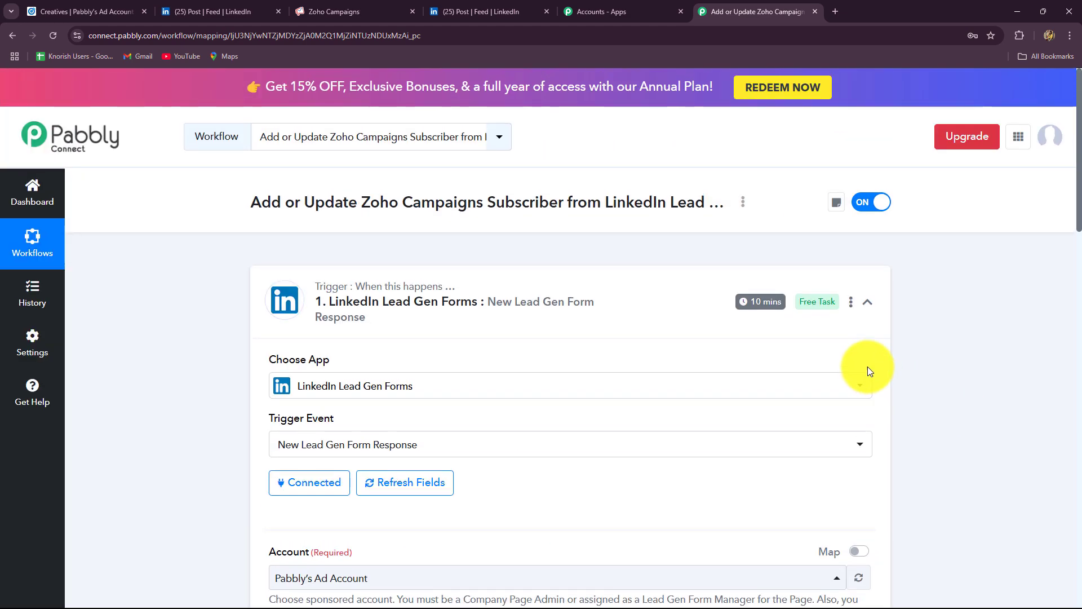
# Collapse the LinkedIn trigger step, check Zoho Campaigns contacts, and return to the Pabbly workflow.
pyautogui.click(867, 309)
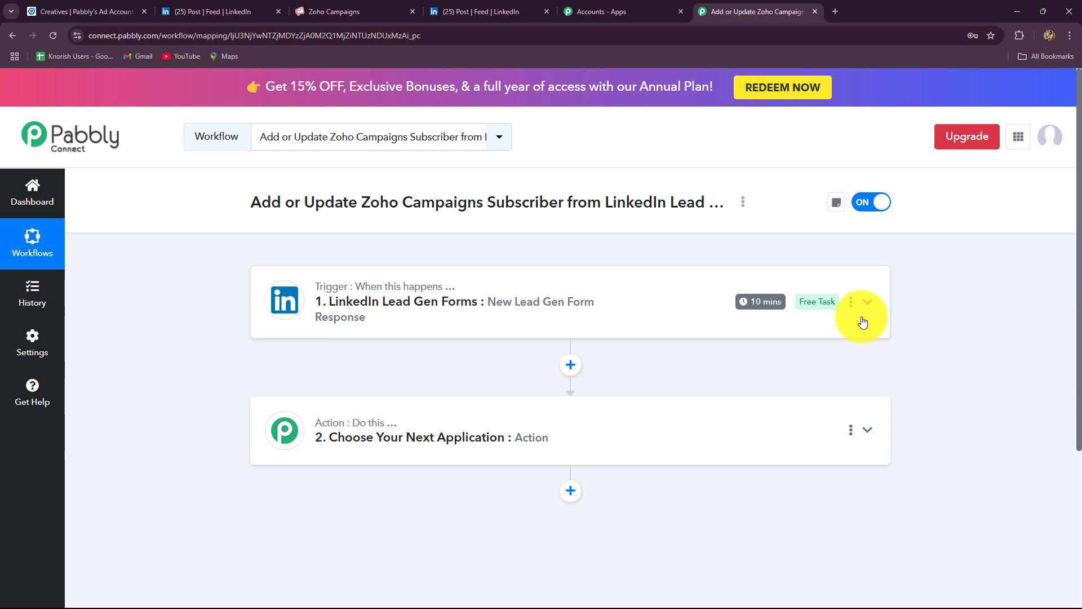
pyautogui.click(338, 13)
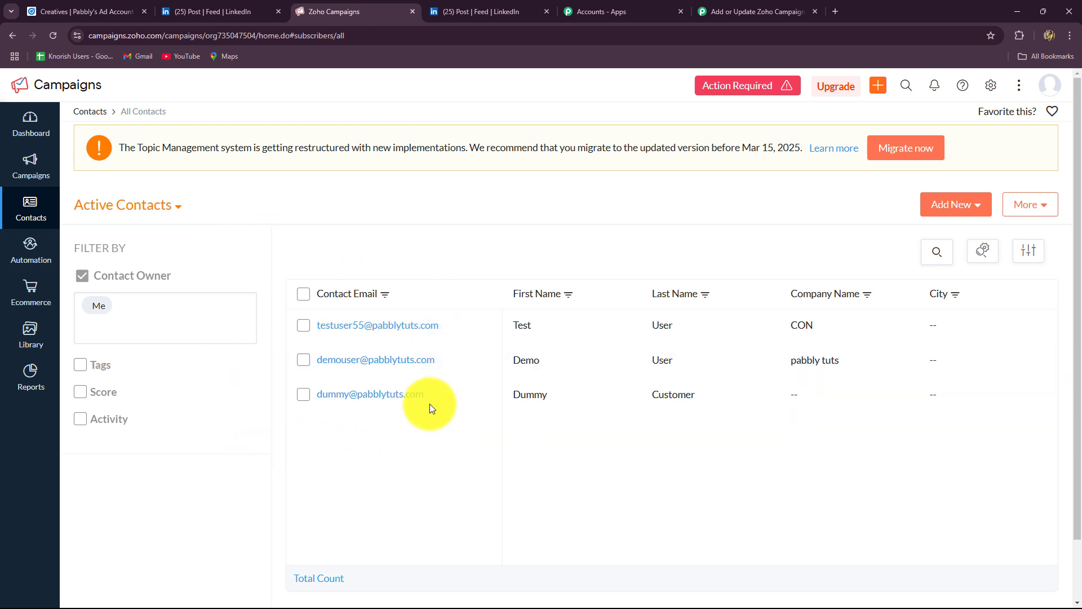
pyautogui.click(713, 17)
# Set the action app to Zoho Campaigns, found via 'Zo', with the Add/Update Subscriber event.
pyautogui.scroll(-2, 408, 306)
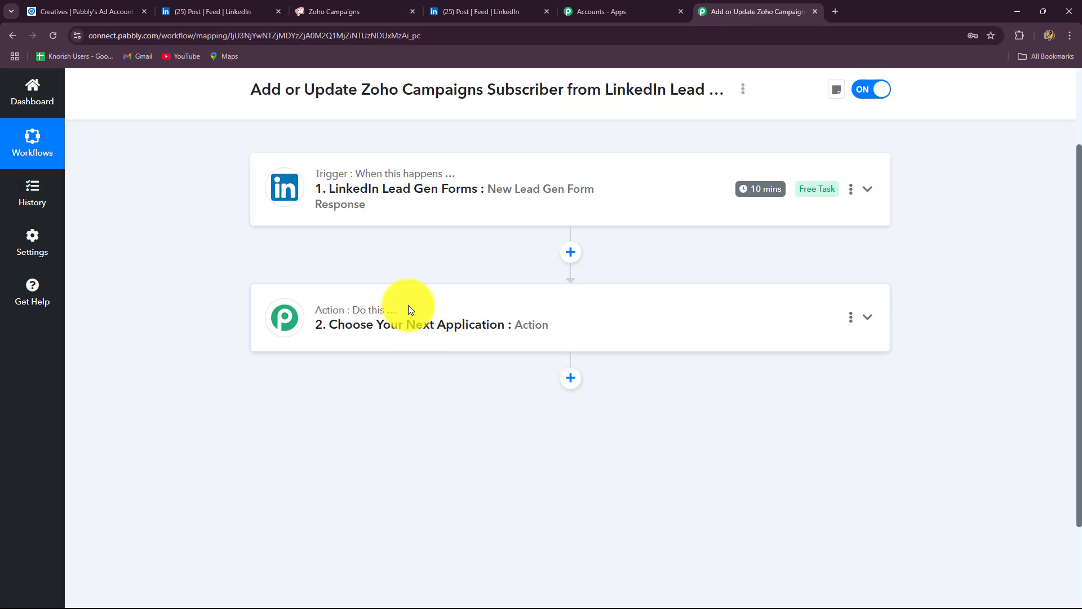
pyautogui.click(402, 304)
pyautogui.scroll(-4, 157, 391)
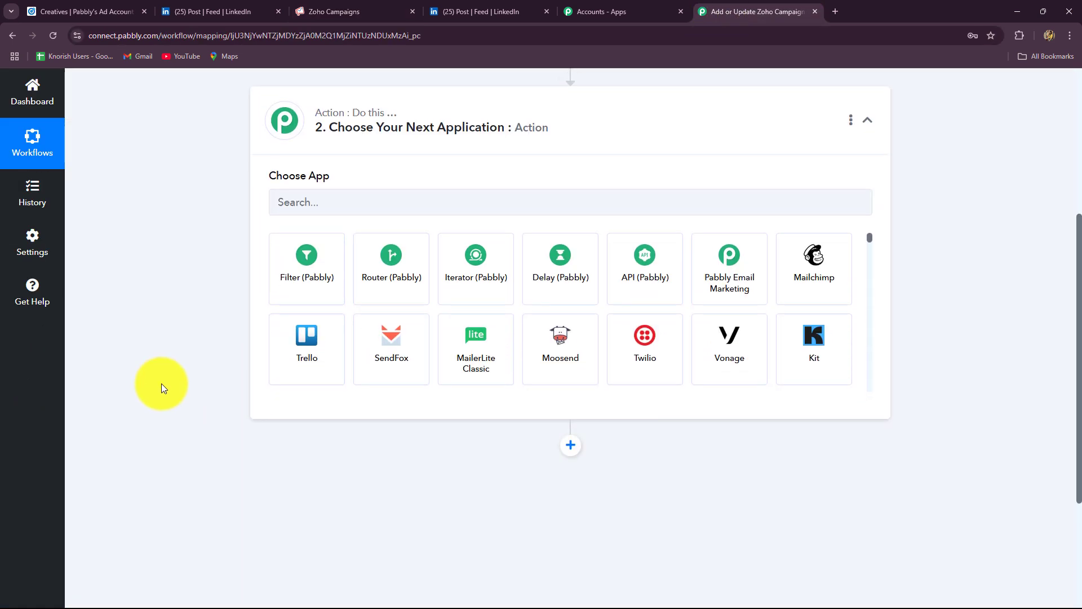
pyautogui.click(335, 210)
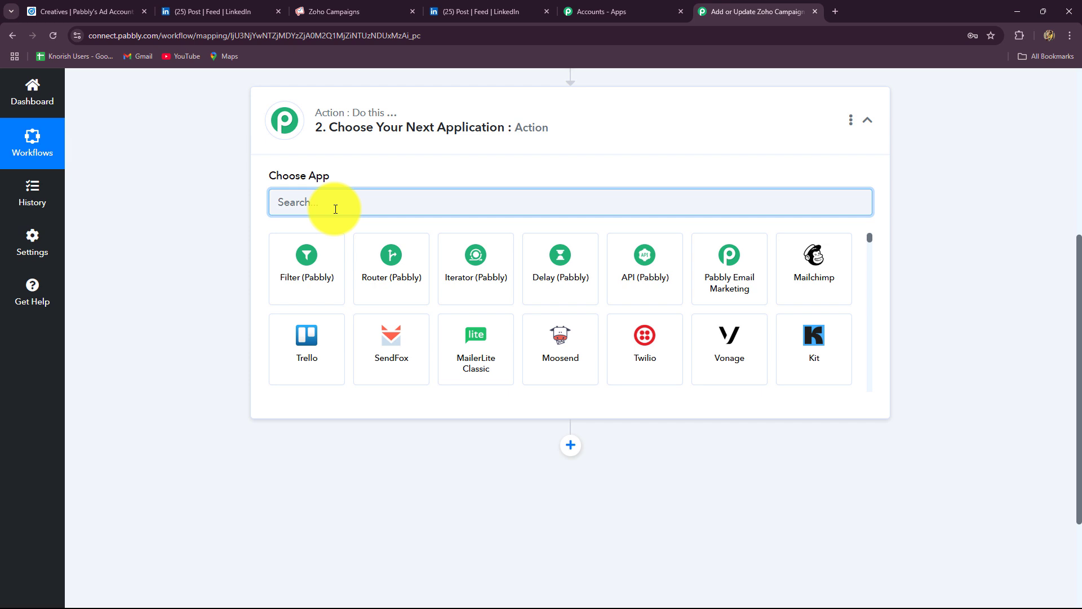
pyautogui.write('Zo')
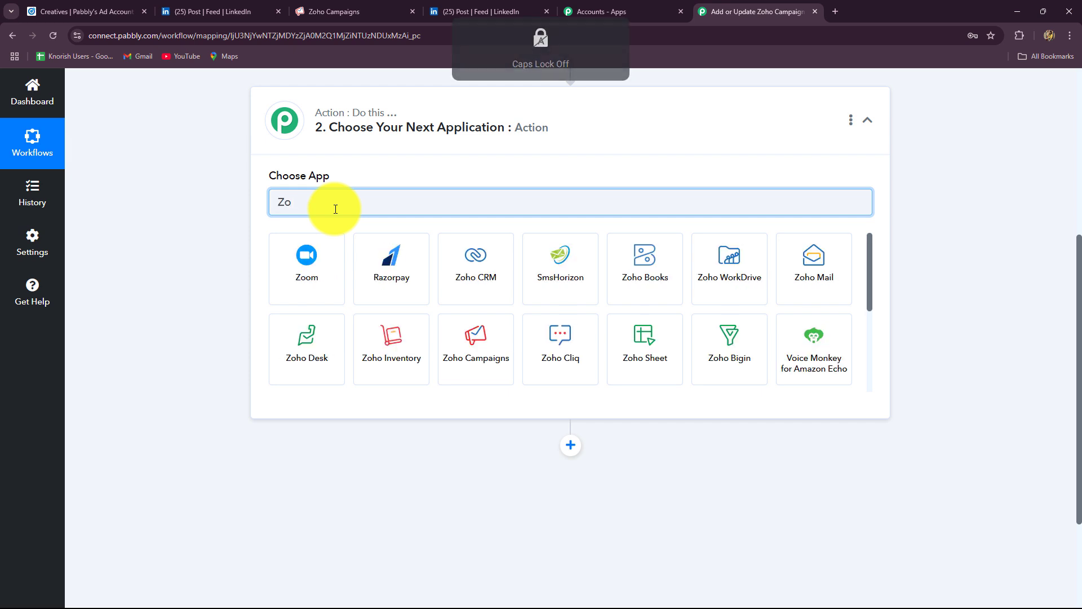
pyautogui.click(460, 350)
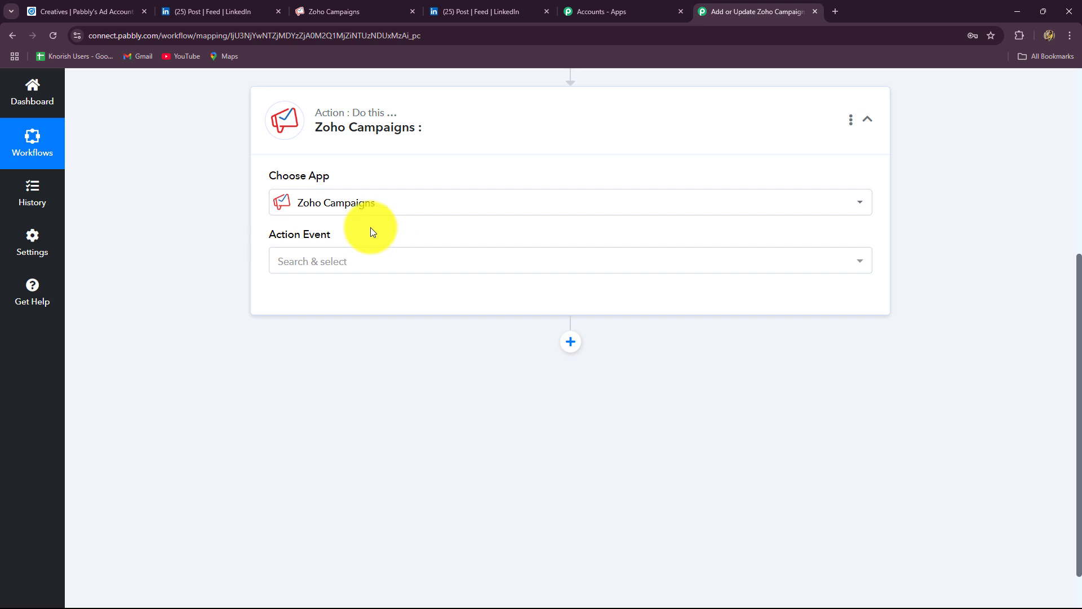
pyautogui.click(352, 261)
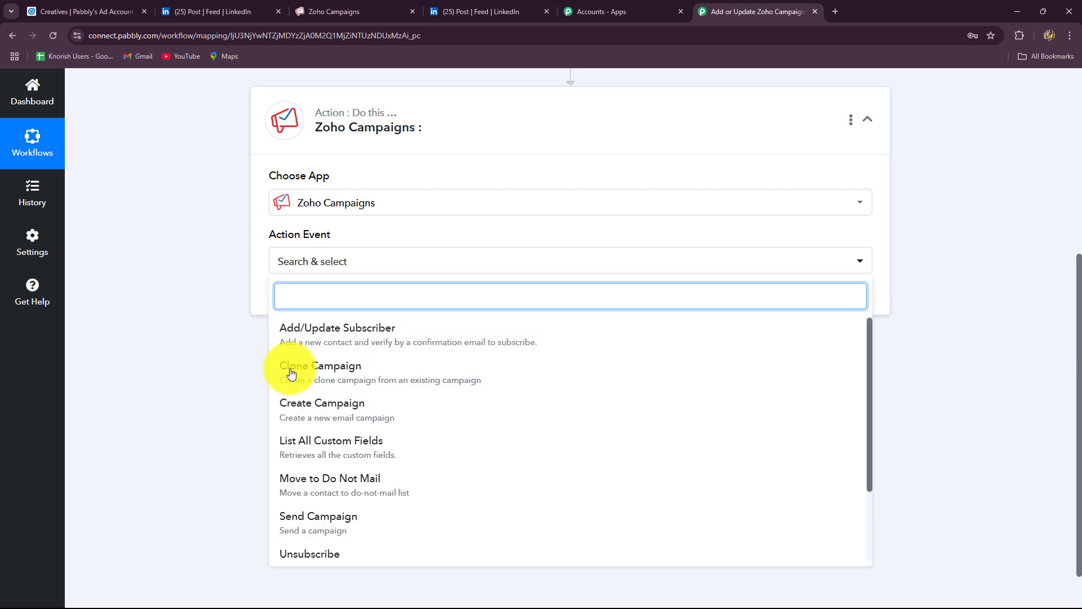
pyautogui.click(308, 338)
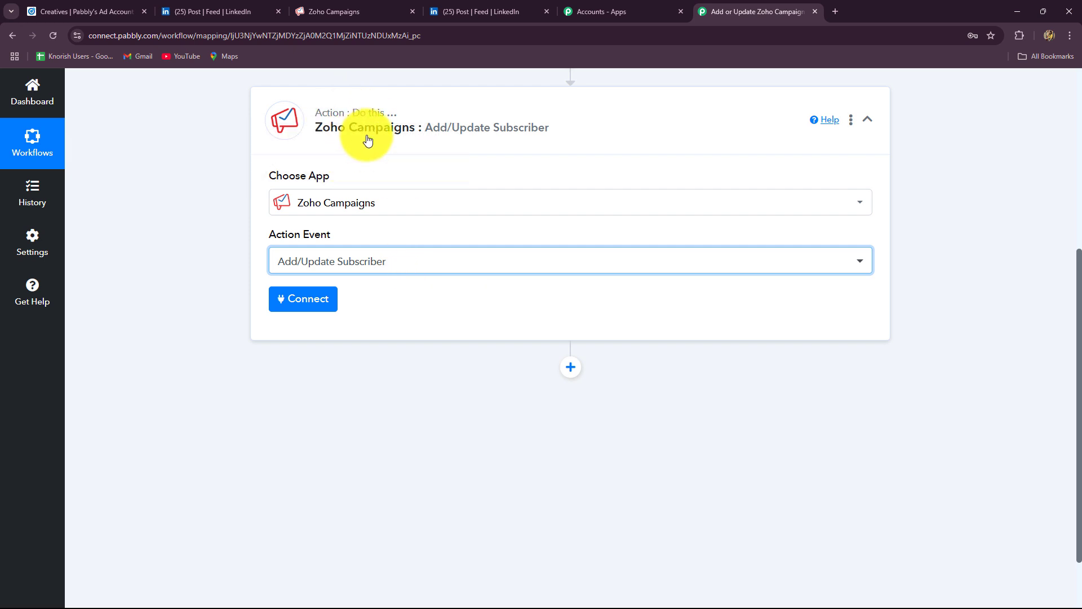
# Begin a new Zoho Campaigns connection from the action step.
pyautogui.click(370, 9)
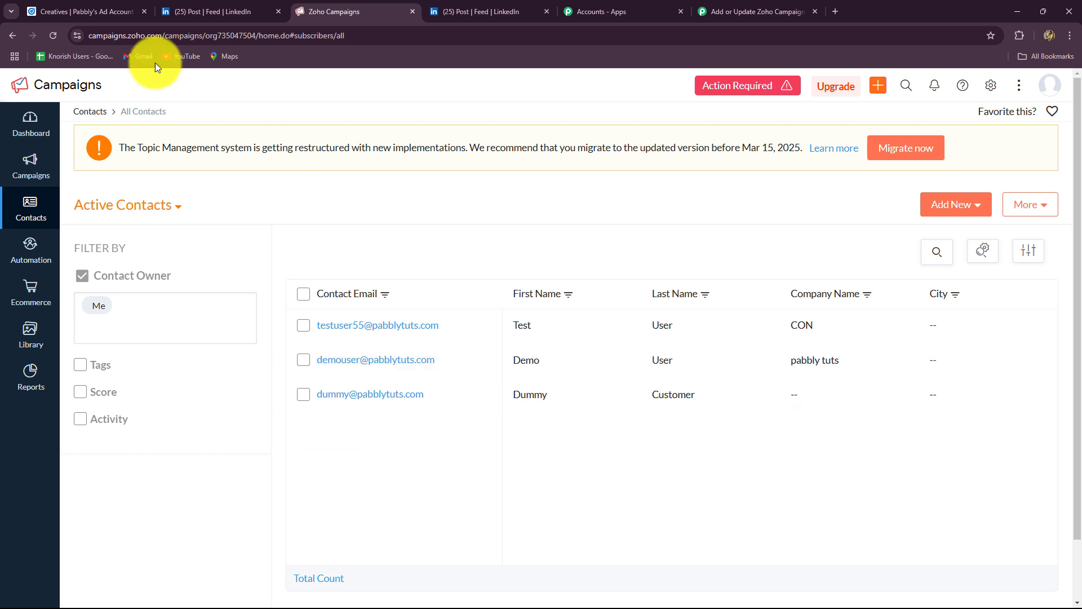
pyautogui.click(713, 11)
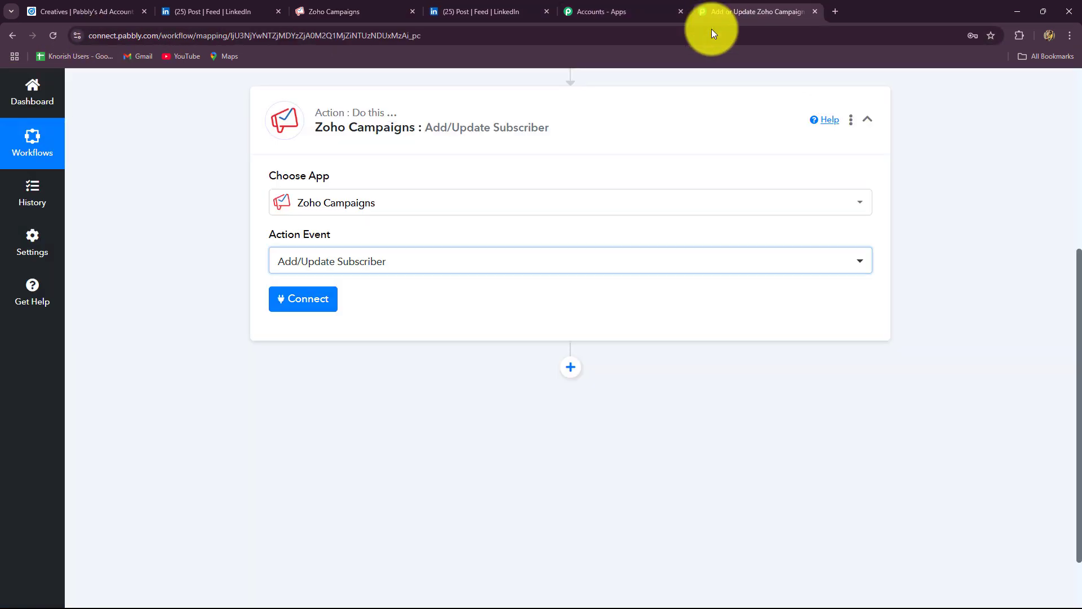
pyautogui.click(312, 298)
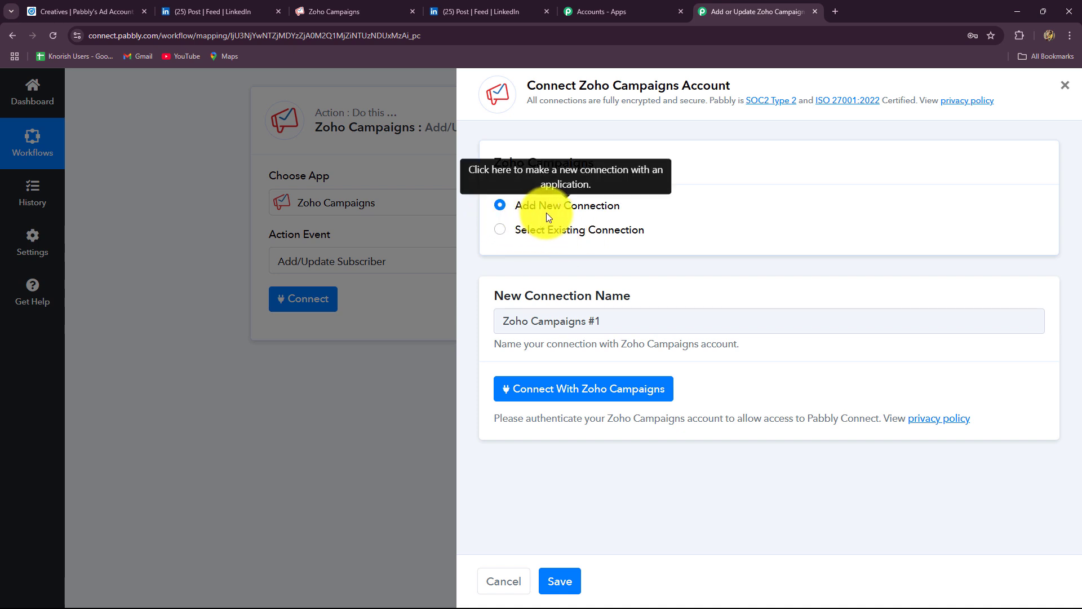
pyautogui.click(570, 387)
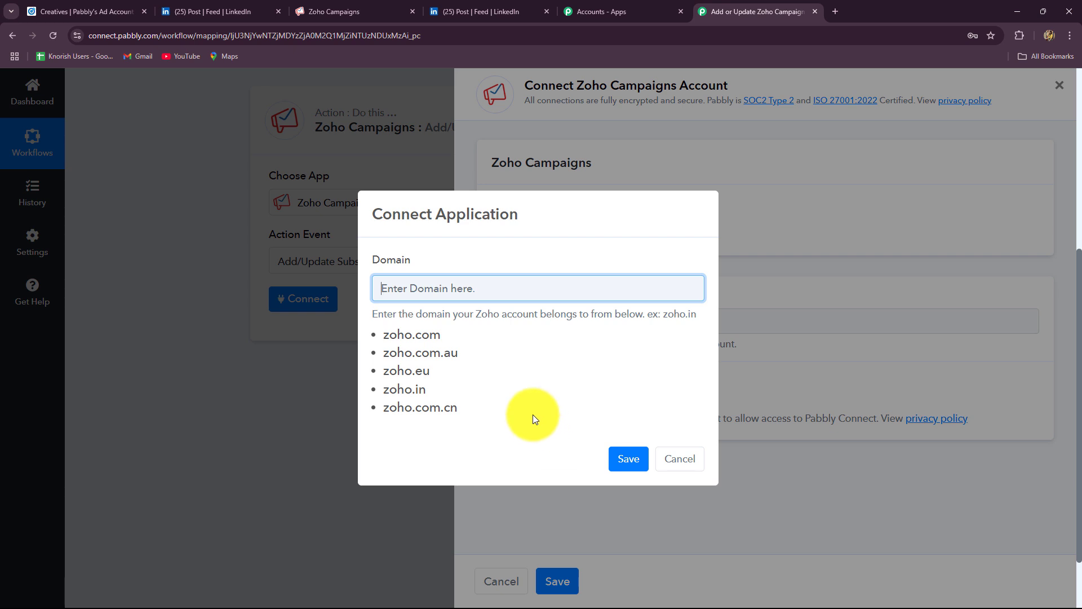
# Enter zoho.com, copied from Zoho's address bar, as the domain and grant Pabbly access.
pyautogui.click(371, 8)
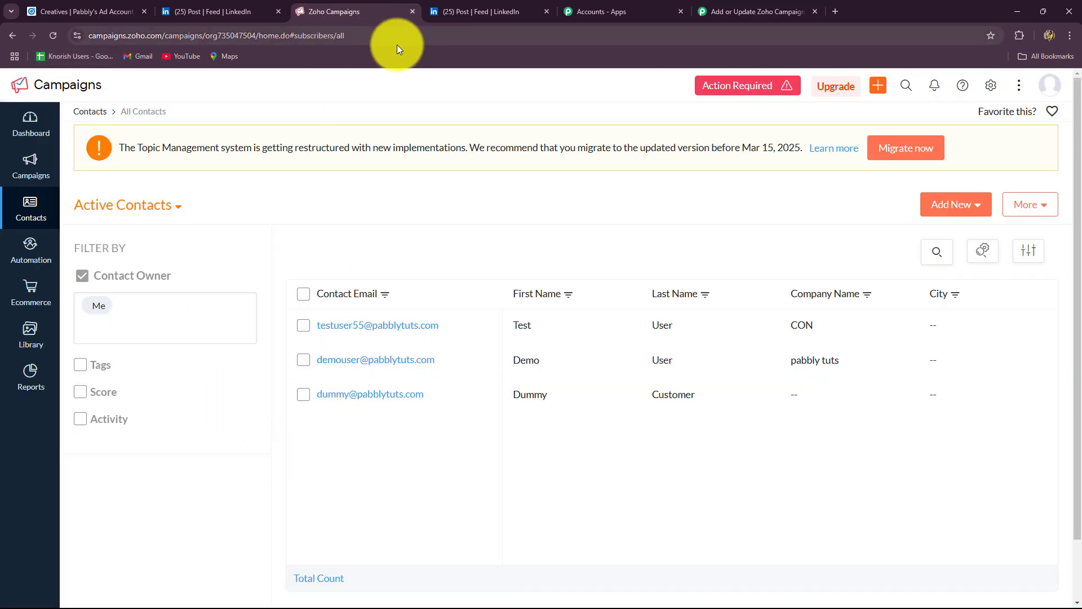
pyautogui.click(363, 35)
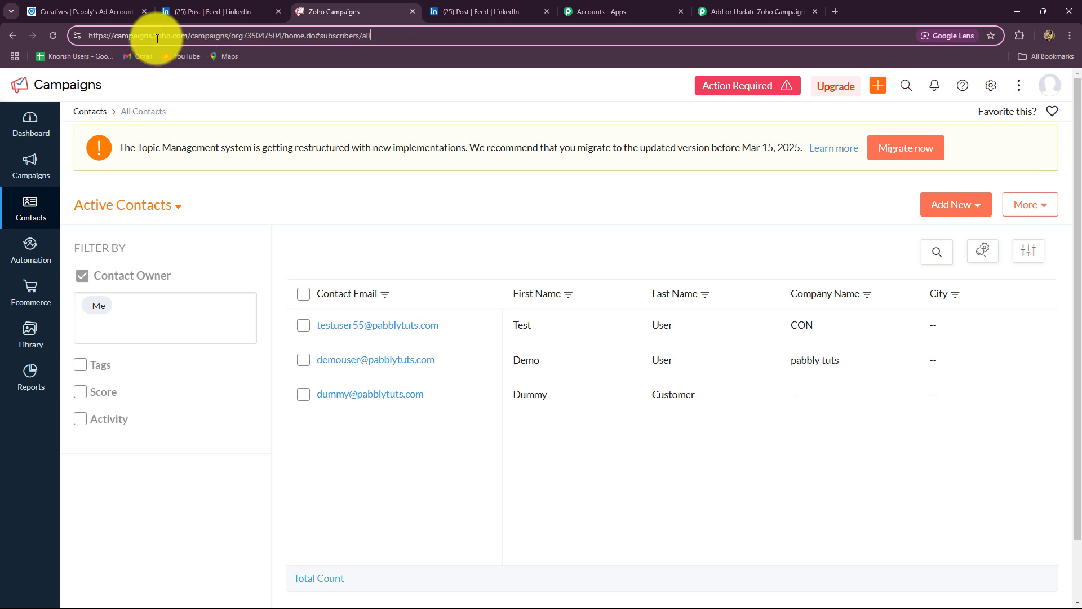
pyautogui.moveTo(188, 36); pyautogui.dragTo(157, 38)
pyautogui.hotkey('ctrl', 'c')
pyautogui.click(705, 13)
pyautogui.hotkey('ctrl', 'v')
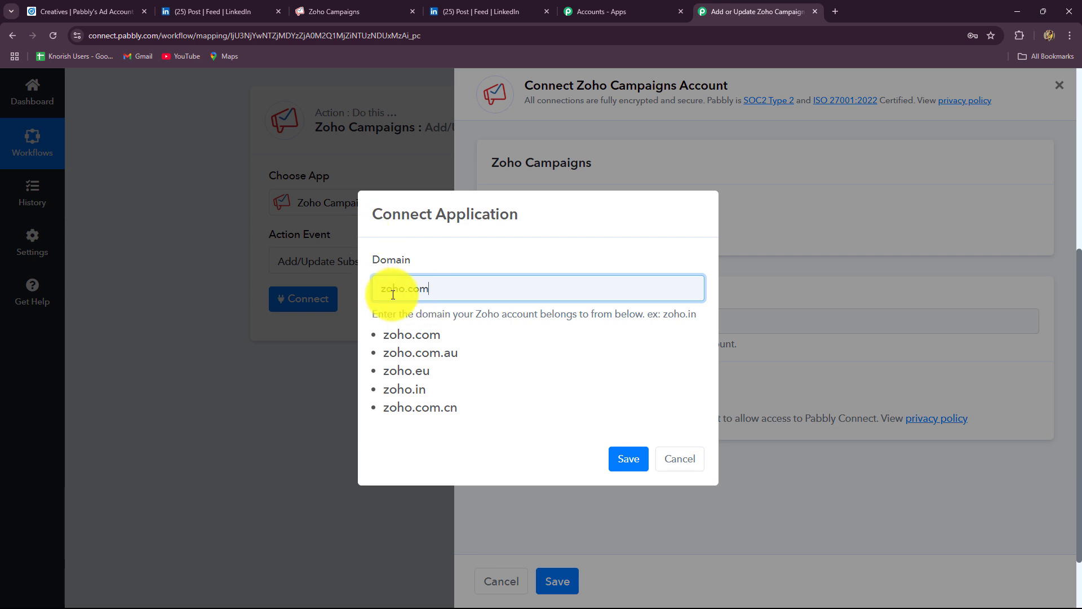
pyautogui.click(613, 455)
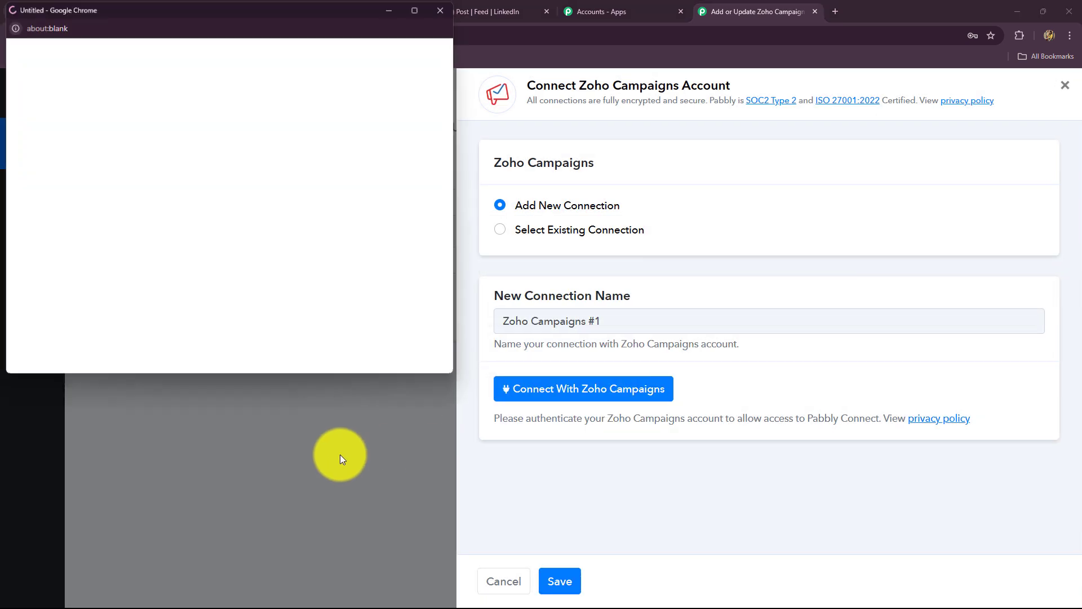
pyautogui.scroll(-1, 177, 193)
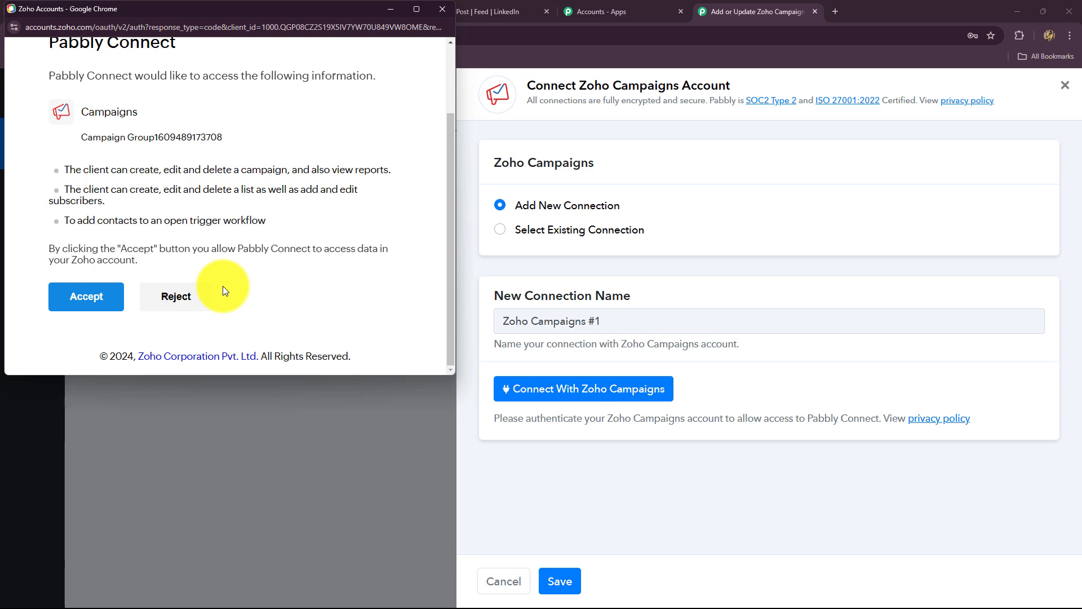
pyautogui.click(100, 296)
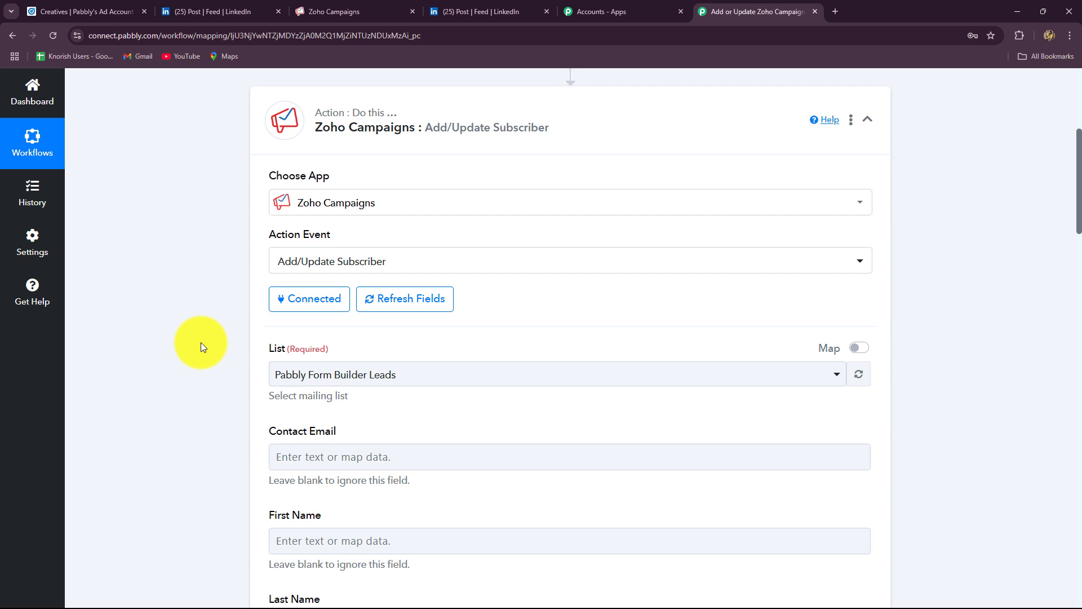
# Review the List dropdown's mailing lists without changing them, then view Zoho Campaigns contacts.
pyautogui.scroll(-15, 201, 343)
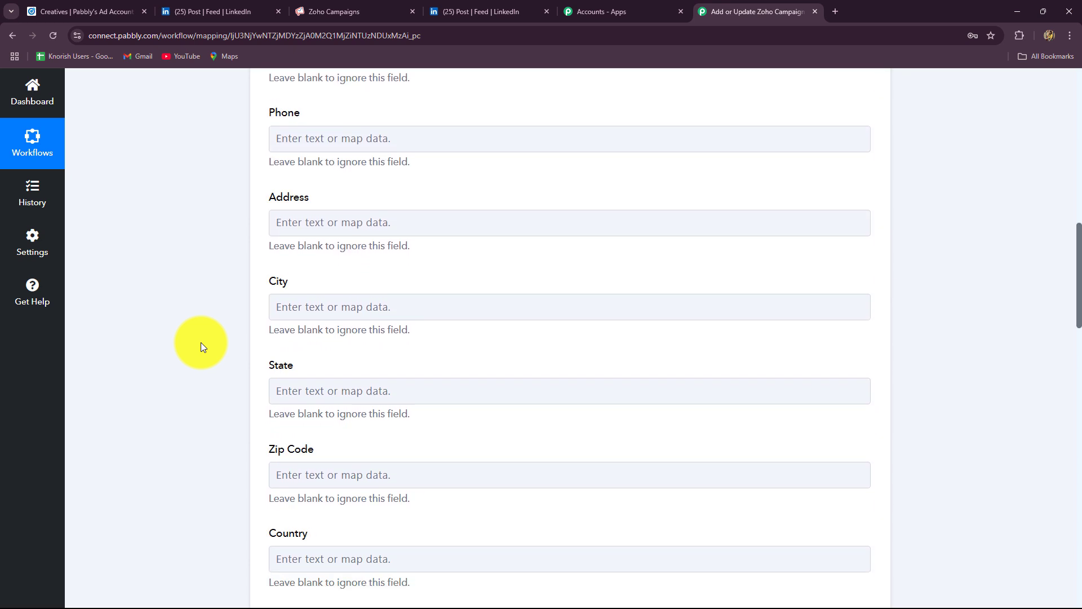
pyautogui.scroll(-3, 201, 342)
pyautogui.scroll(15, 201, 343)
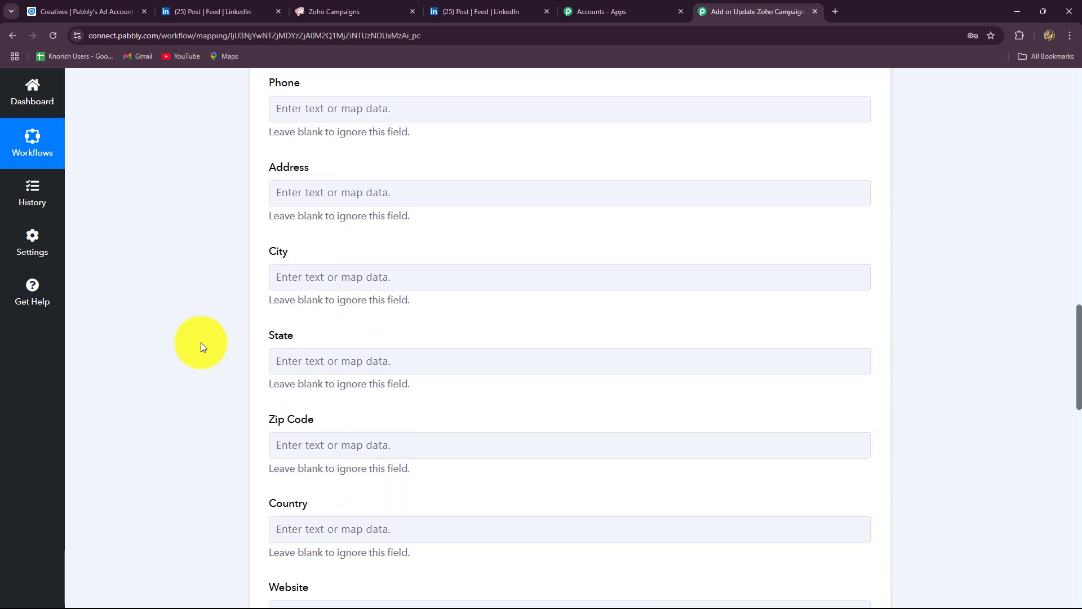
pyautogui.scroll(7, 201, 343)
pyautogui.scroll(-2, 200, 342)
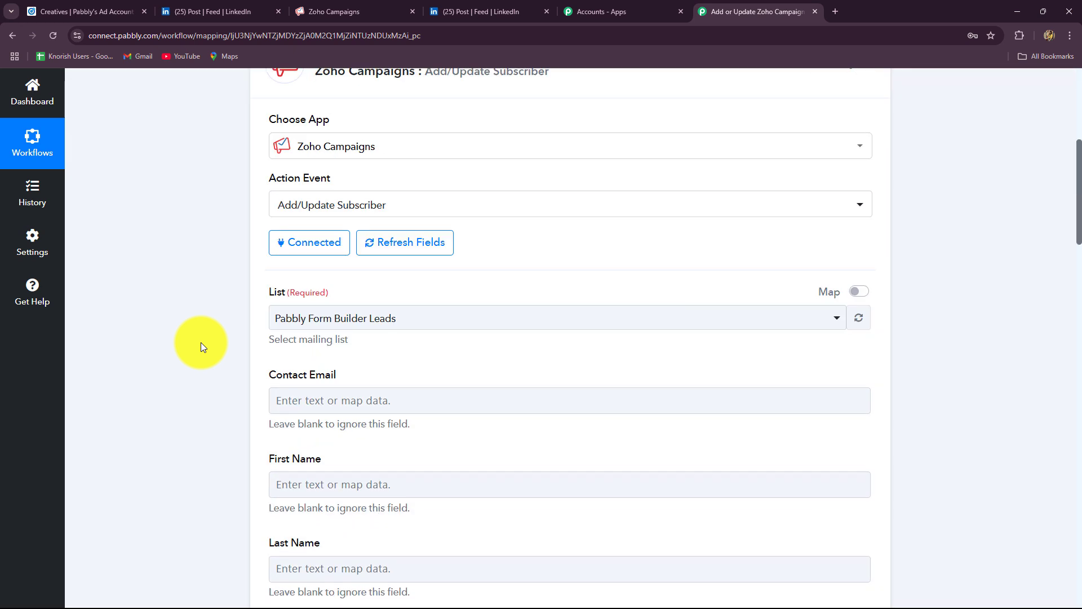
pyautogui.click(386, 320)
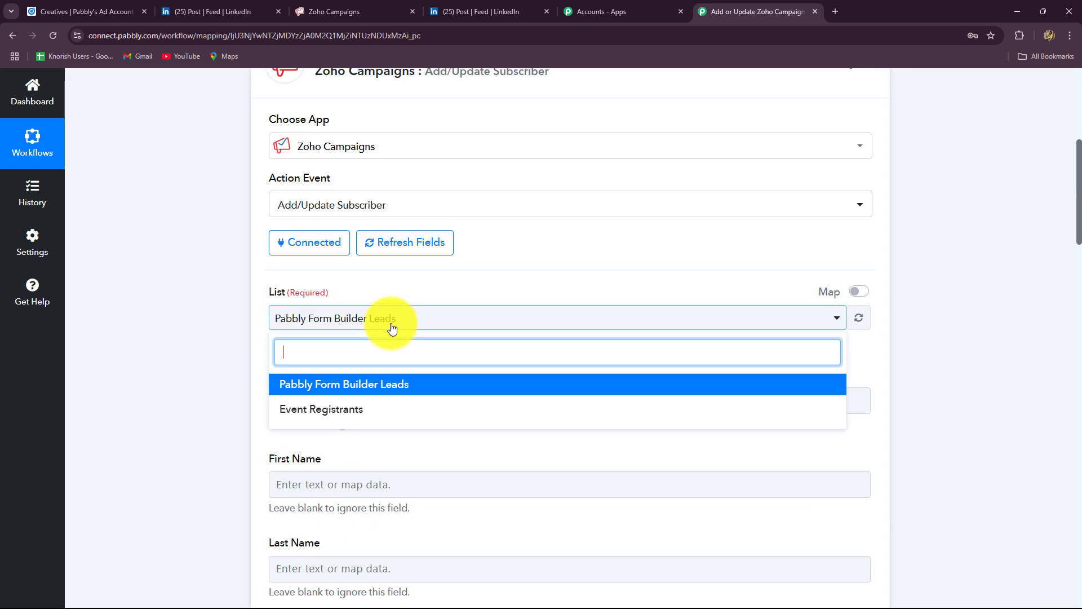
pyautogui.click(193, 390)
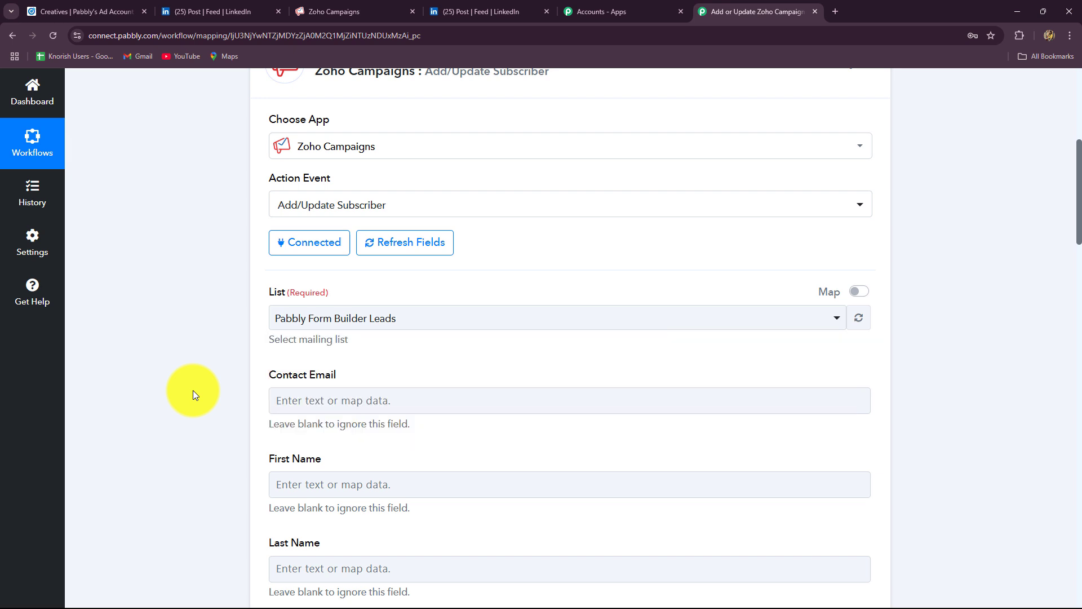
pyautogui.click(326, 10)
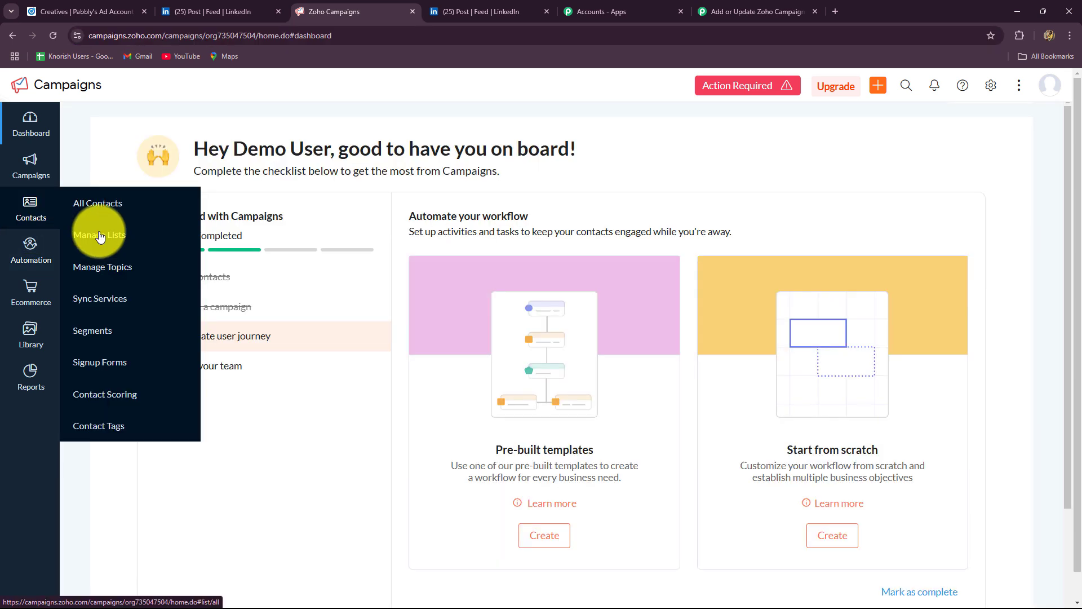
# Start a new list in Manage Lists named 'Digital Dynamics Leads'.
pyautogui.click(100, 237)
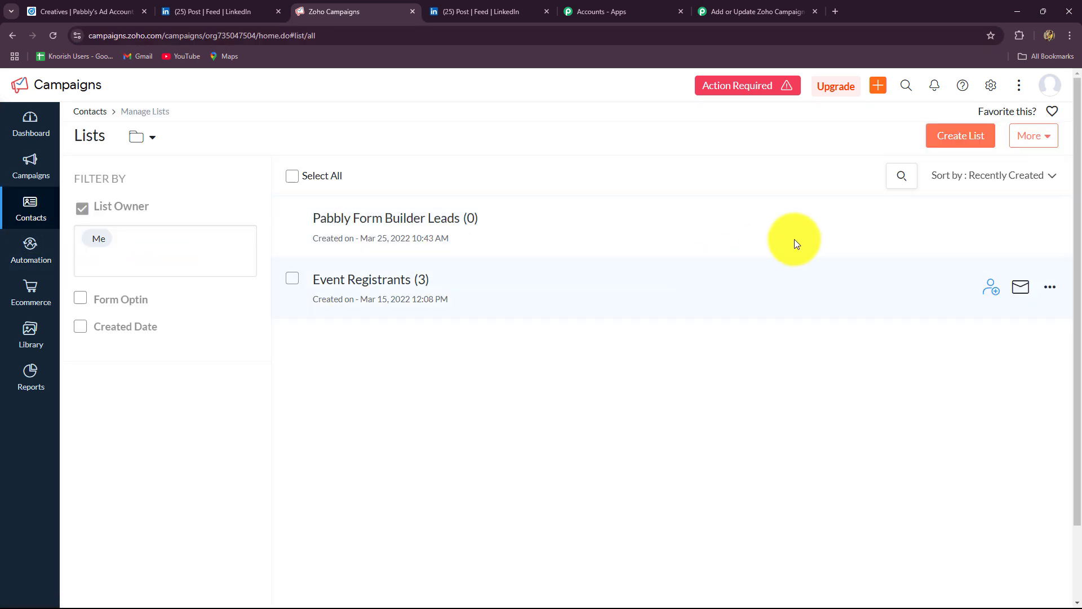
pyautogui.click(950, 143)
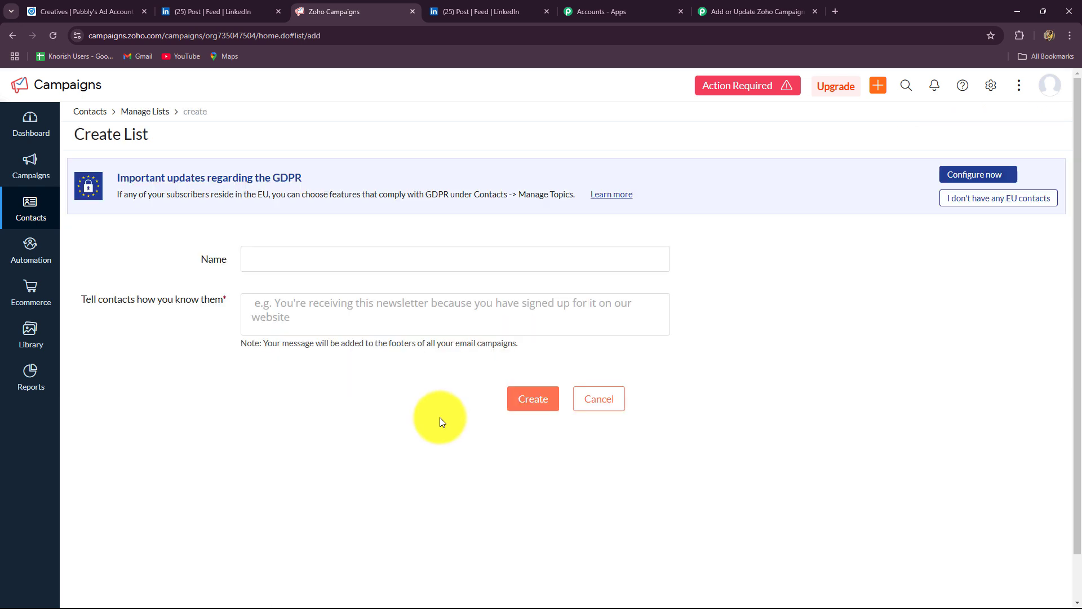
pyautogui.click(300, 262)
pyautogui.press('capslock')
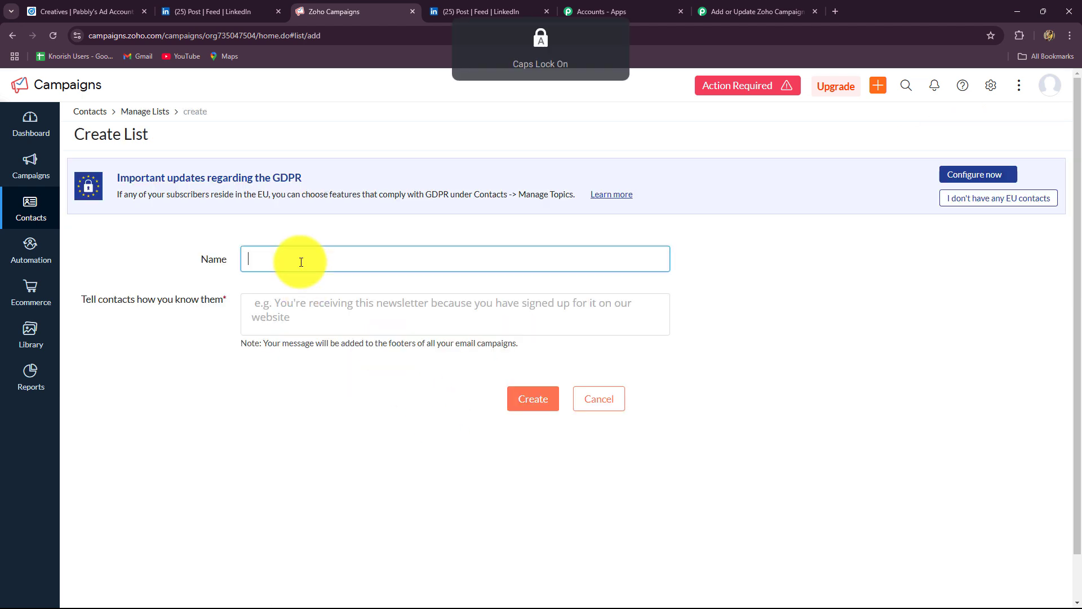
pyautogui.write('D')
pyautogui.press('capslock')
pyautogui.write('igital Dynamics Leads')
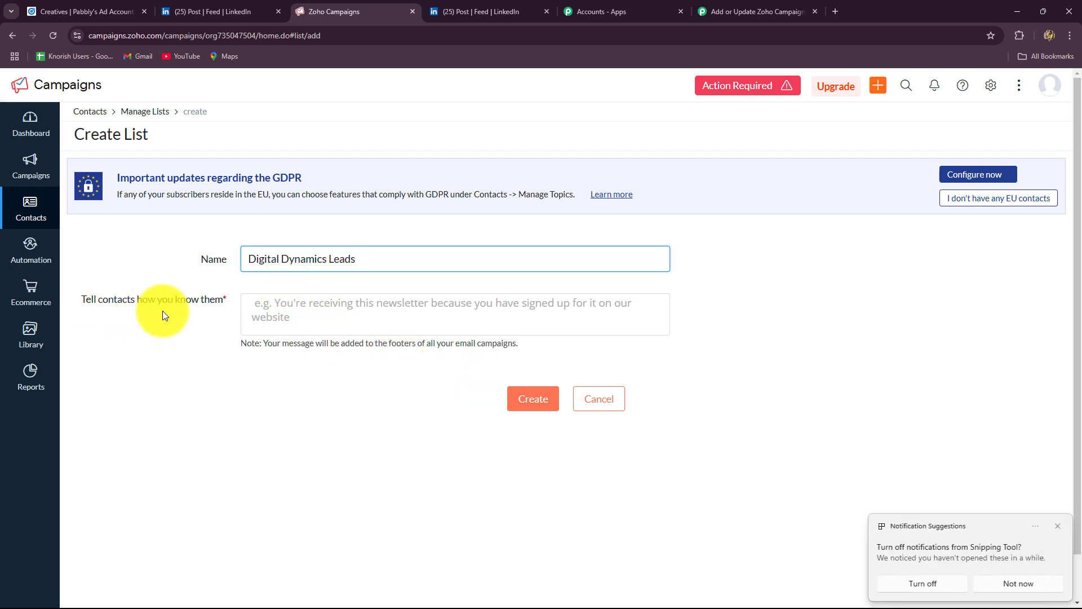
# Describe it as 'you will be receiving the newsletters related to your inquiries.' and create it.
pyautogui.click(276, 319)
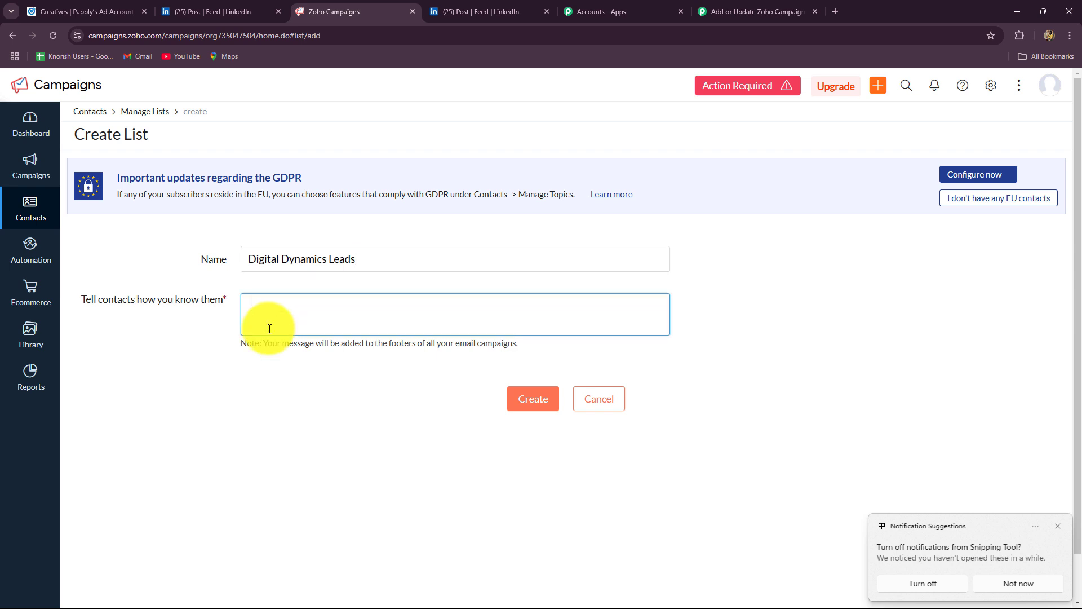
pyautogui.click(1055, 525)
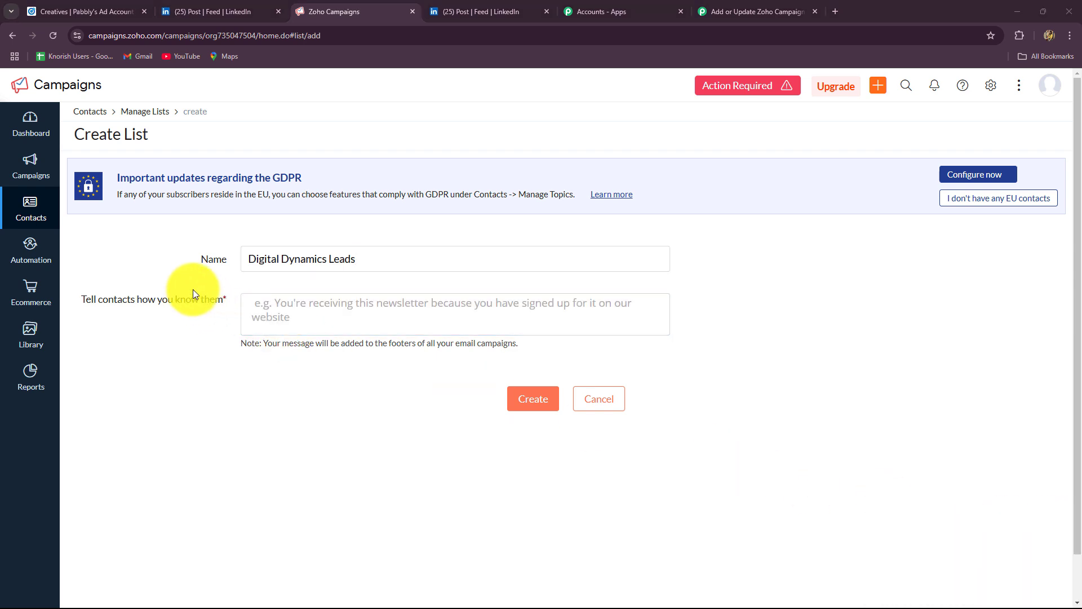
pyautogui.click(289, 307)
pyautogui.write('you will be receiving the newsletters related to your inquiries.')
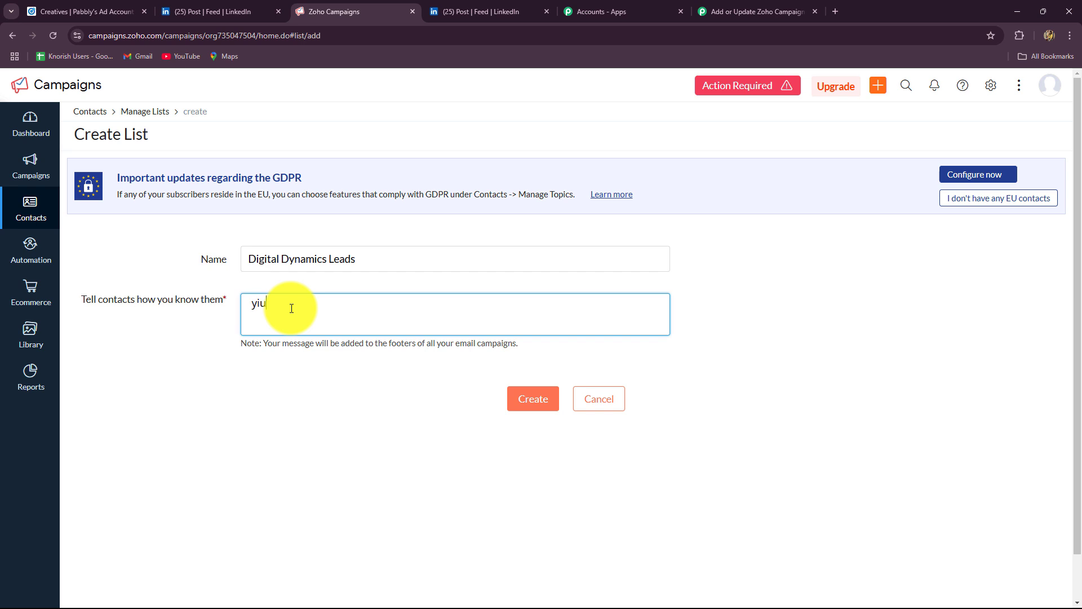
pyautogui.click(525, 404)
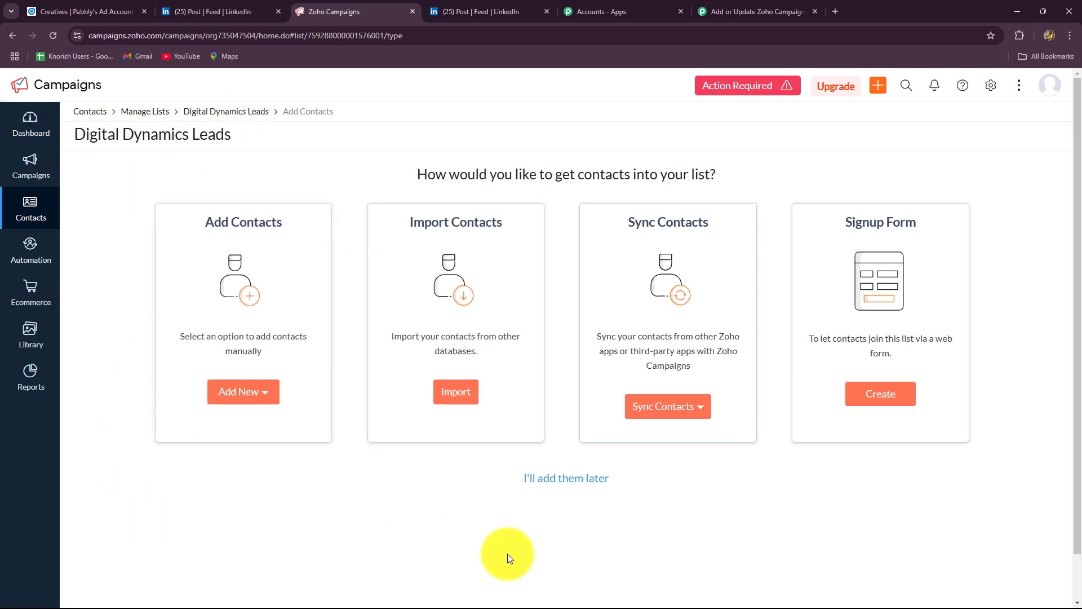
# Refresh the mailing lists and select Digital Dynamics Leads as the List.
pyautogui.click(758, 10)
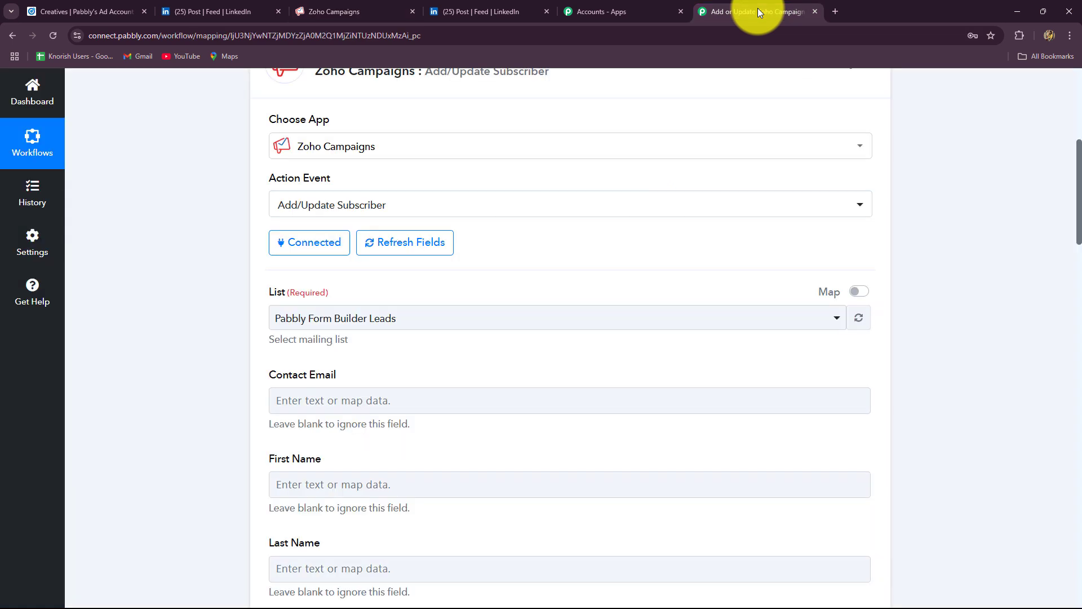
pyautogui.click(859, 319)
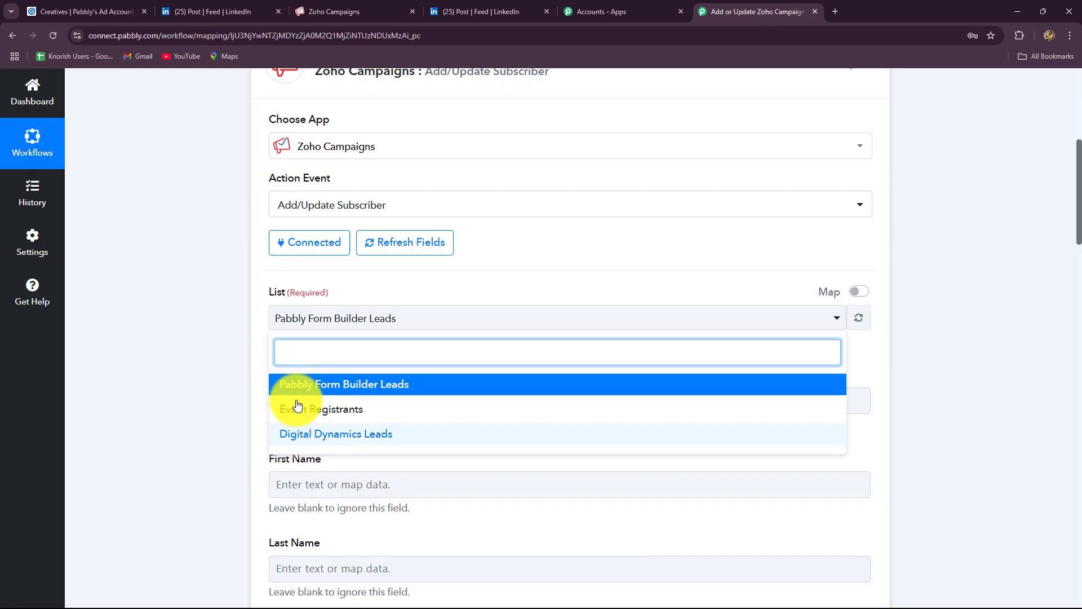
pyautogui.click(299, 434)
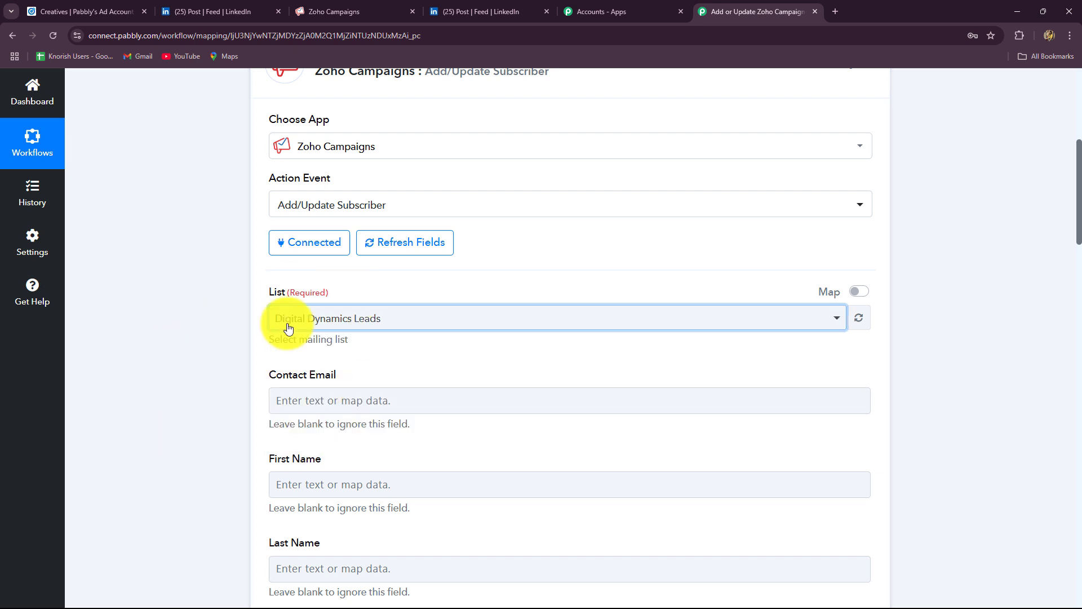
pyautogui.scroll(-2, 363, 361)
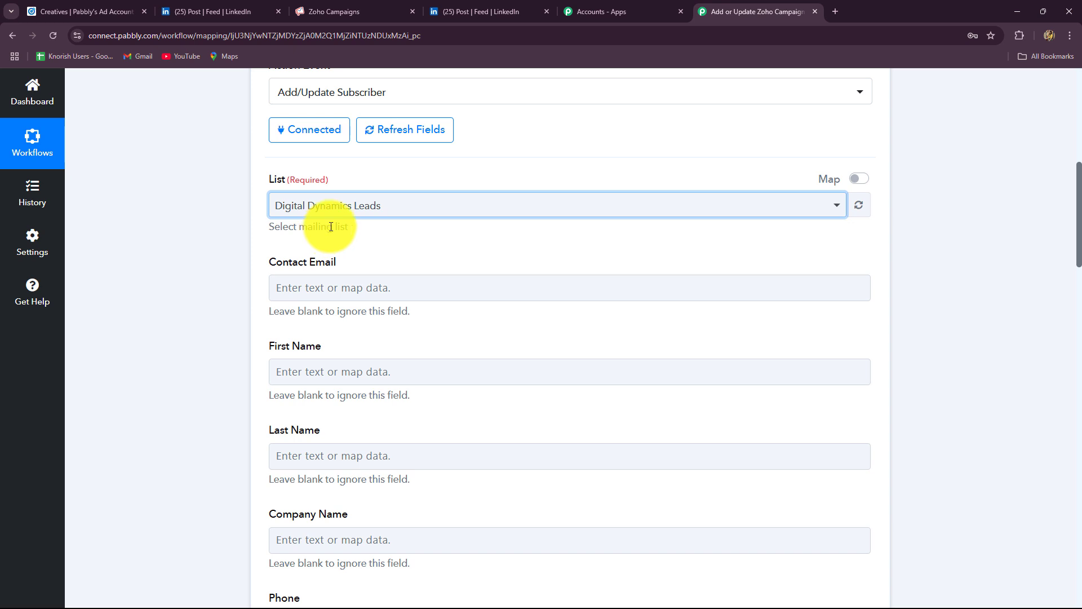
pyautogui.scroll(-5, 338, 231)
pyautogui.scroll(4, 206, 414)
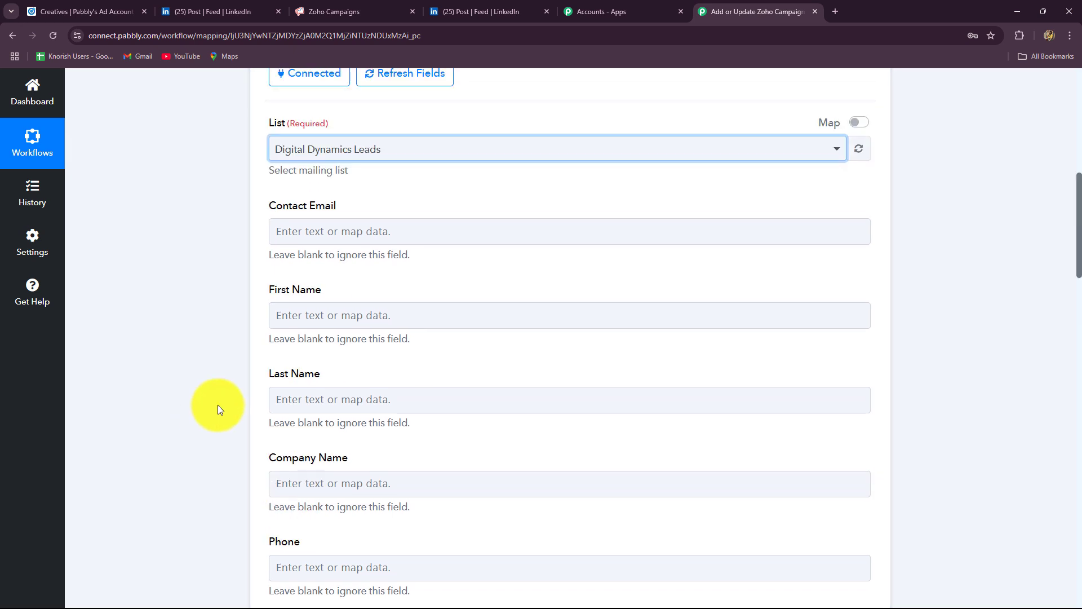
pyautogui.click(288, 239)
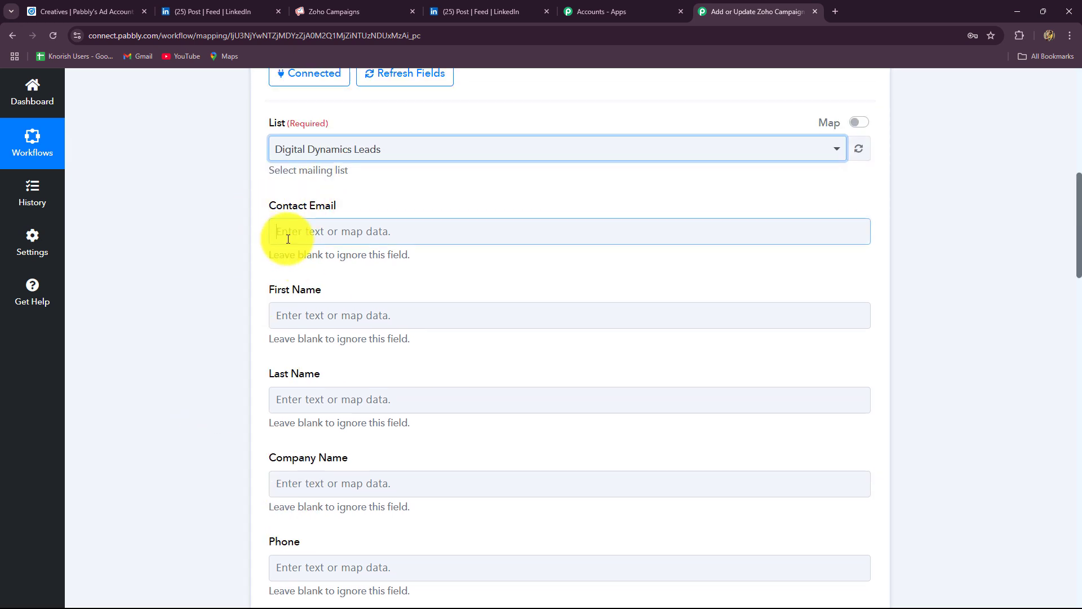
# Map Contact Email to the LinkedIn lead's Question Answers Email Address, found by searching 'ema'.
pyautogui.click(288, 239)
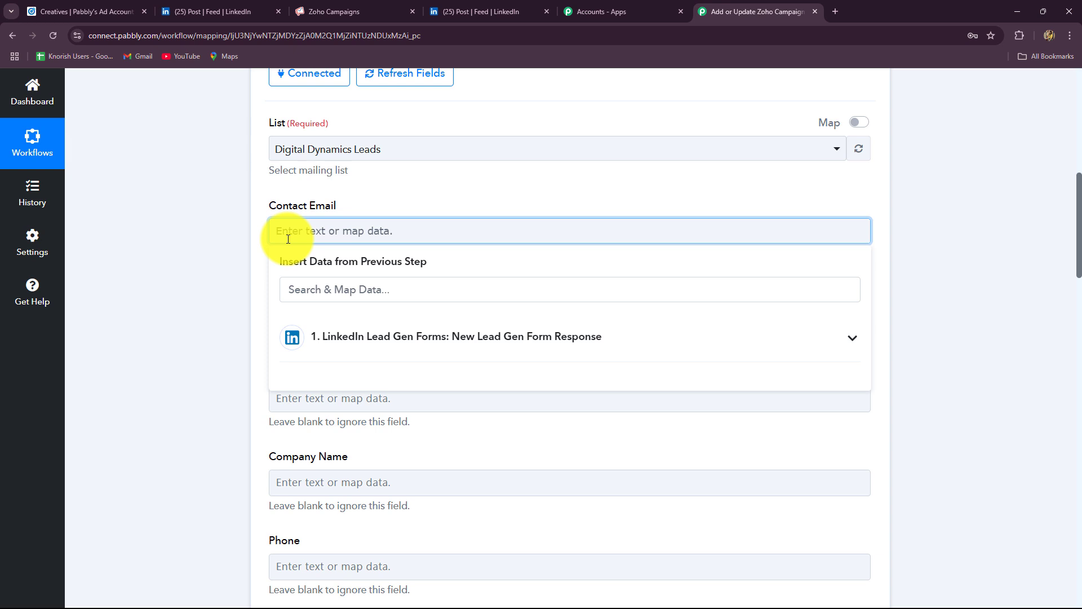
pyautogui.click(351, 349)
pyautogui.scroll(-5, 422, 473)
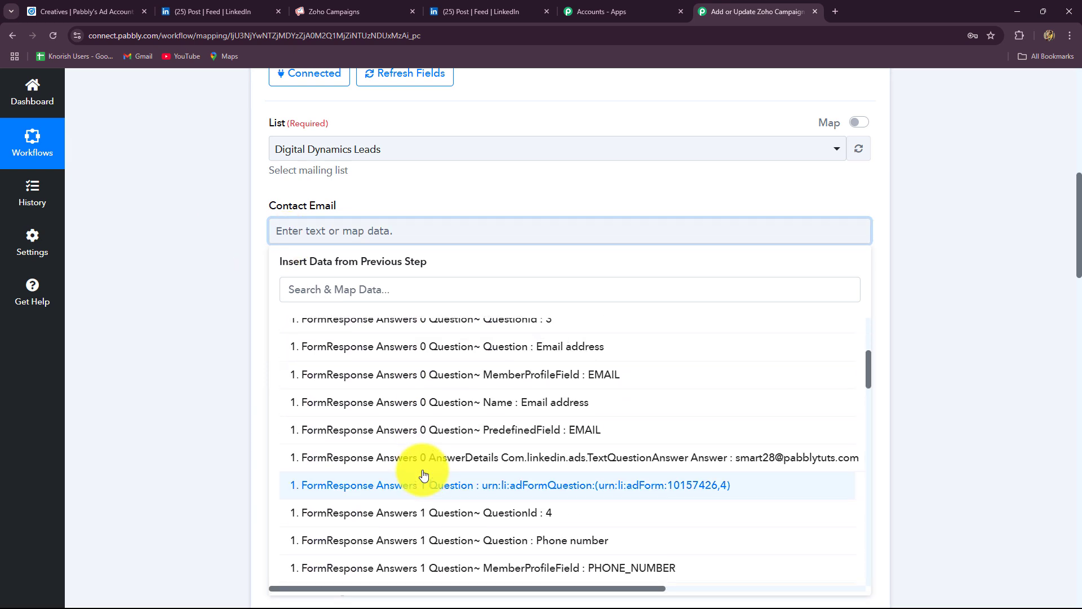
pyautogui.scroll(5, 424, 475)
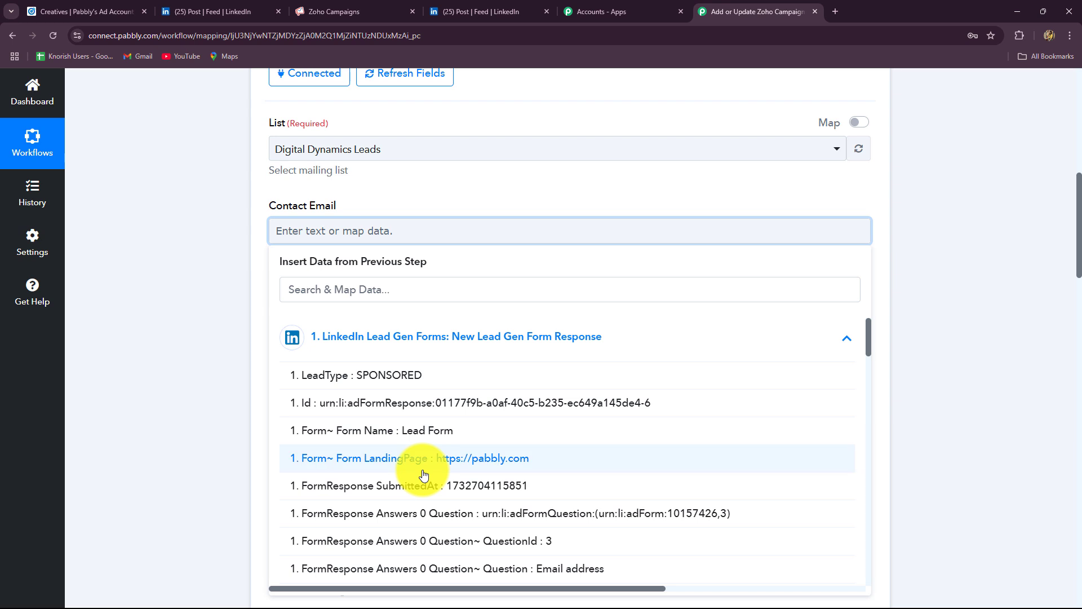
pyautogui.scroll(-5, 424, 474)
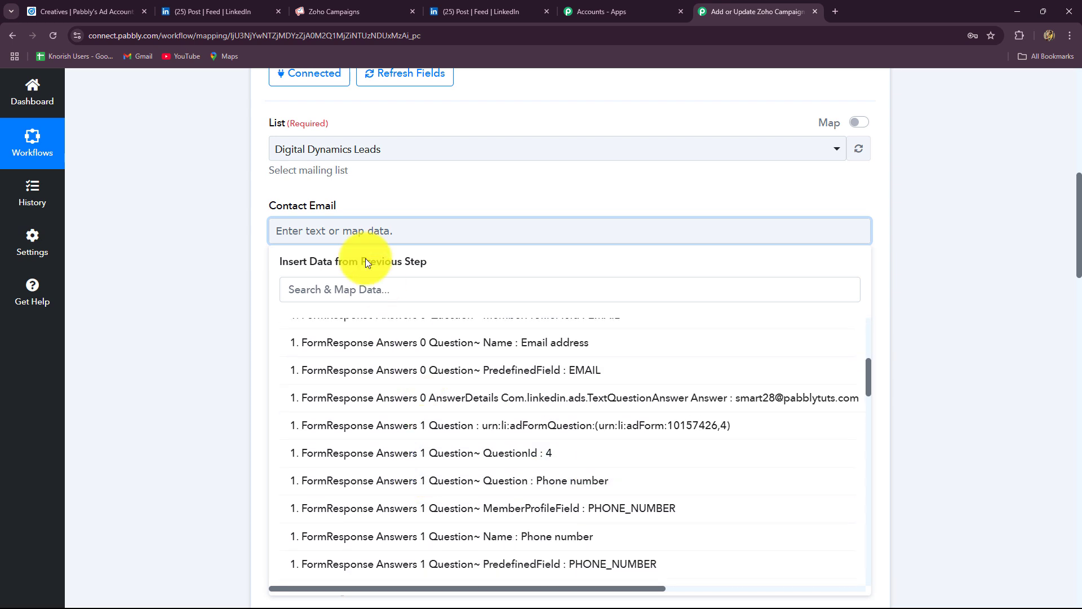
pyautogui.scroll(-3, 556, 474)
pyautogui.scroll(4, 556, 479)
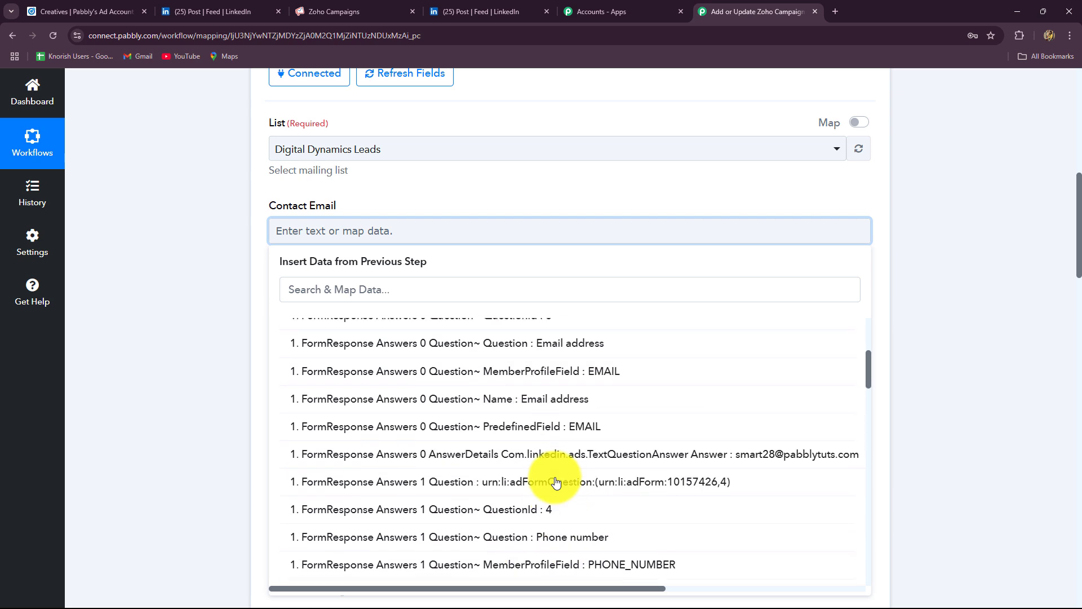
pyautogui.click(345, 289)
pyautogui.write('ema')
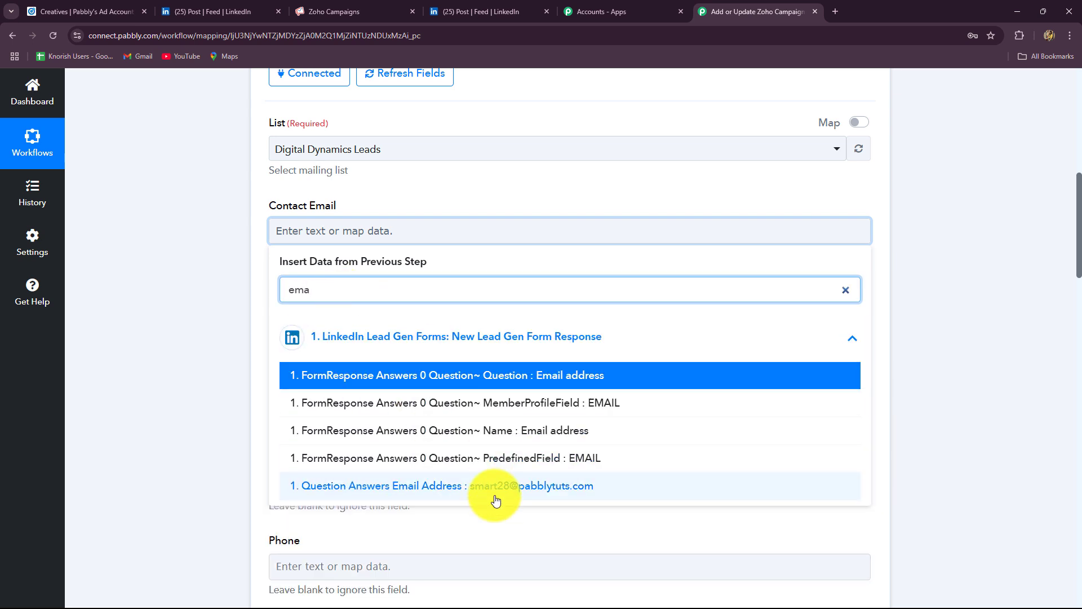
pyautogui.click(495, 500)
pyautogui.click(928, 396)
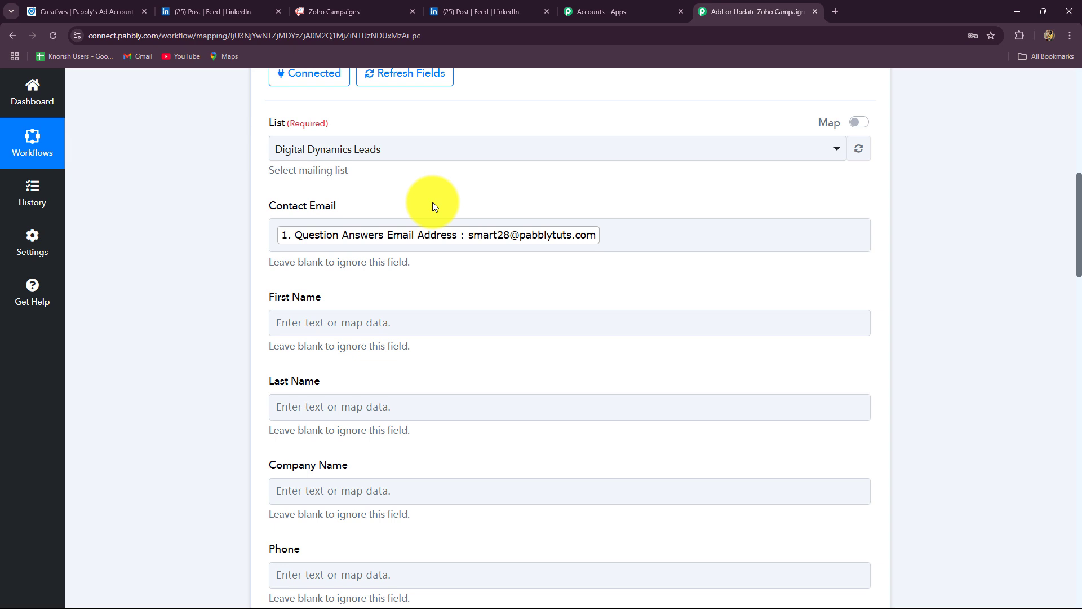
# Review the First Name mapping, then map the LinkedIn last name answer into Last Name.
pyautogui.scroll(-3, 349, 253)
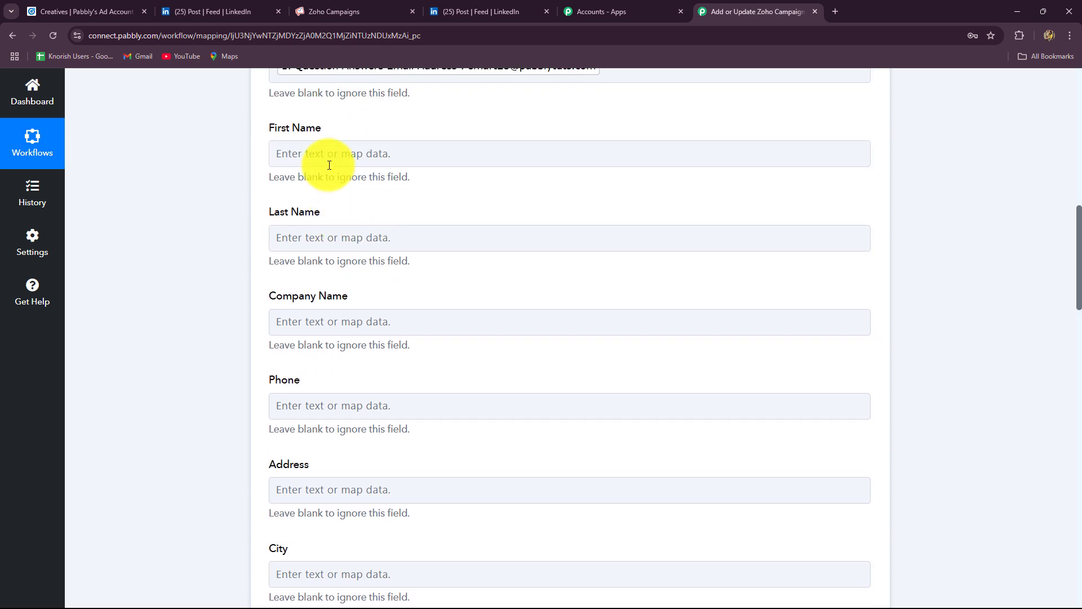
pyautogui.click(312, 157)
pyautogui.click(342, 258)
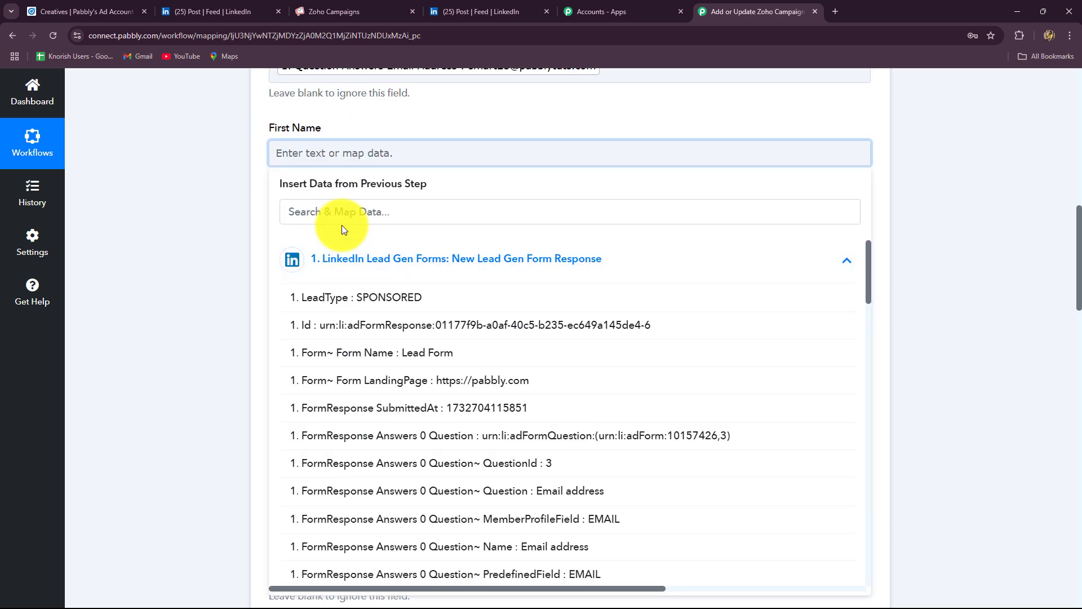
pyautogui.click(342, 212)
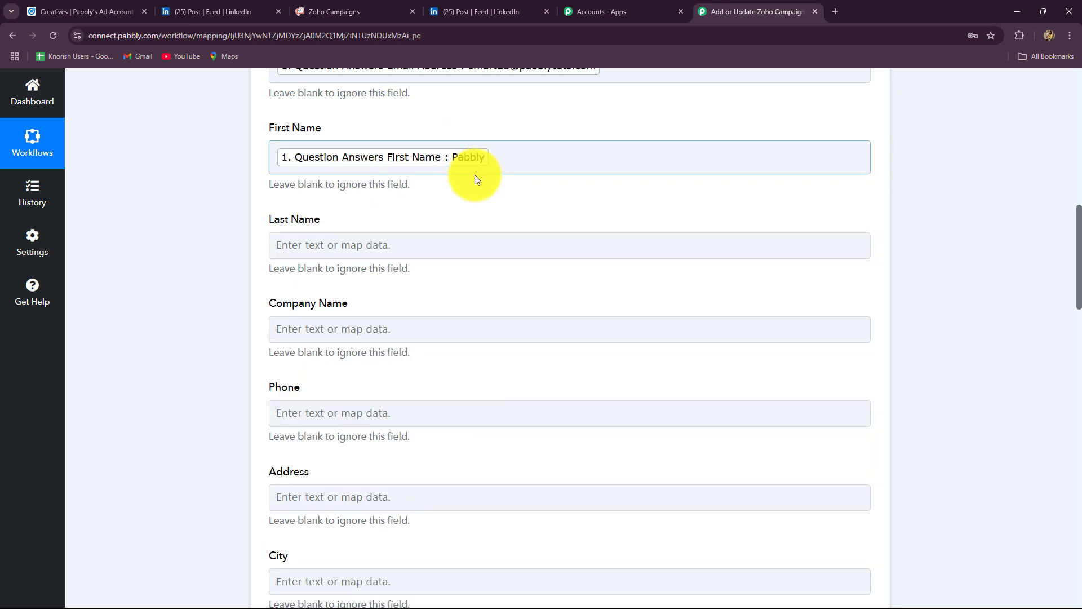
pyautogui.scroll(-2, 410, 215)
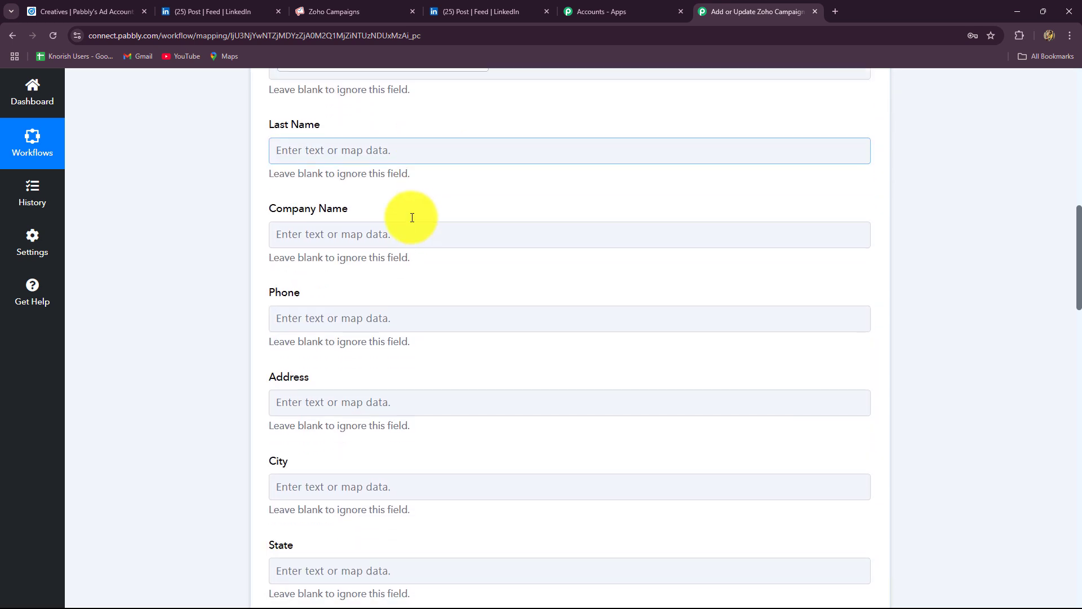
pyautogui.click(363, 138)
pyautogui.click(363, 138)
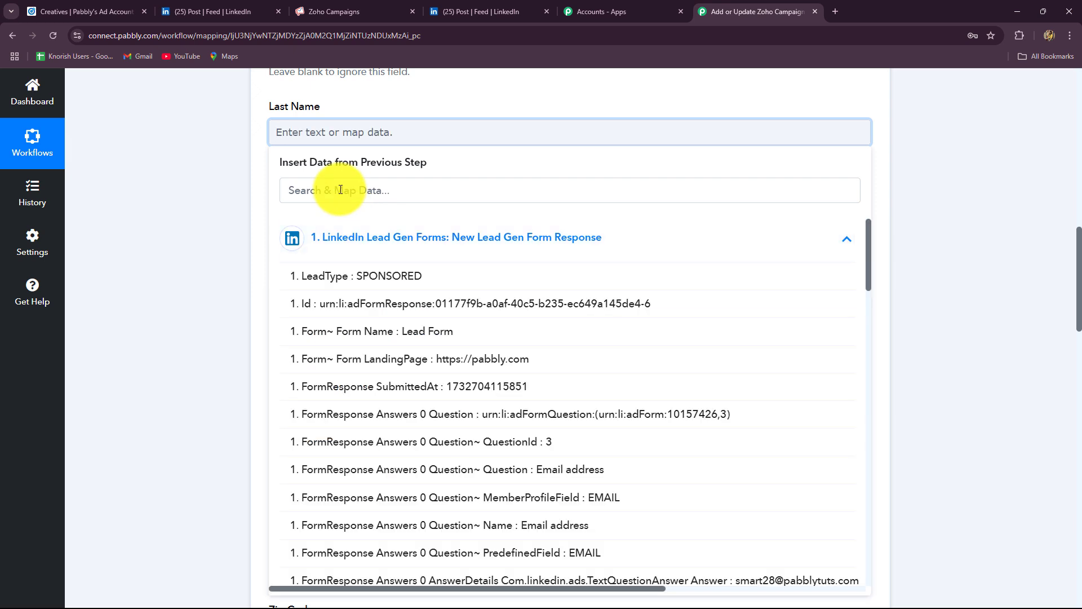
pyautogui.click(340, 190)
pyautogui.write('last')
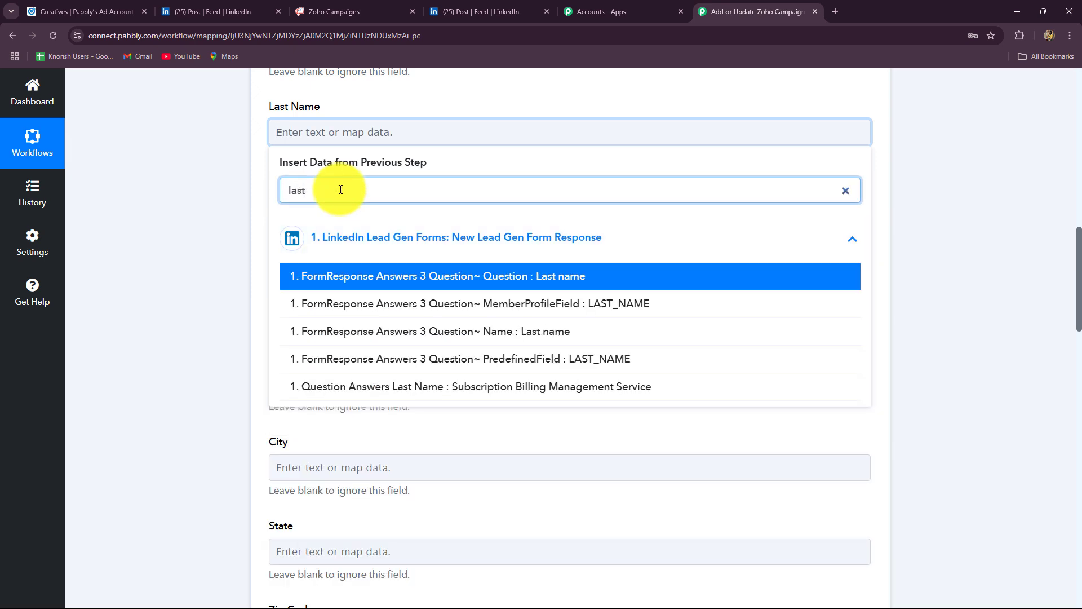
pyautogui.click(501, 385)
pyautogui.click(90, 313)
# Map the LinkedIn company name answer (Magnet Brains) into the Company Name field.
pyautogui.scroll(-1, 340, 248)
pyautogui.scroll(-1, 340, 248)
pyautogui.click(332, 111)
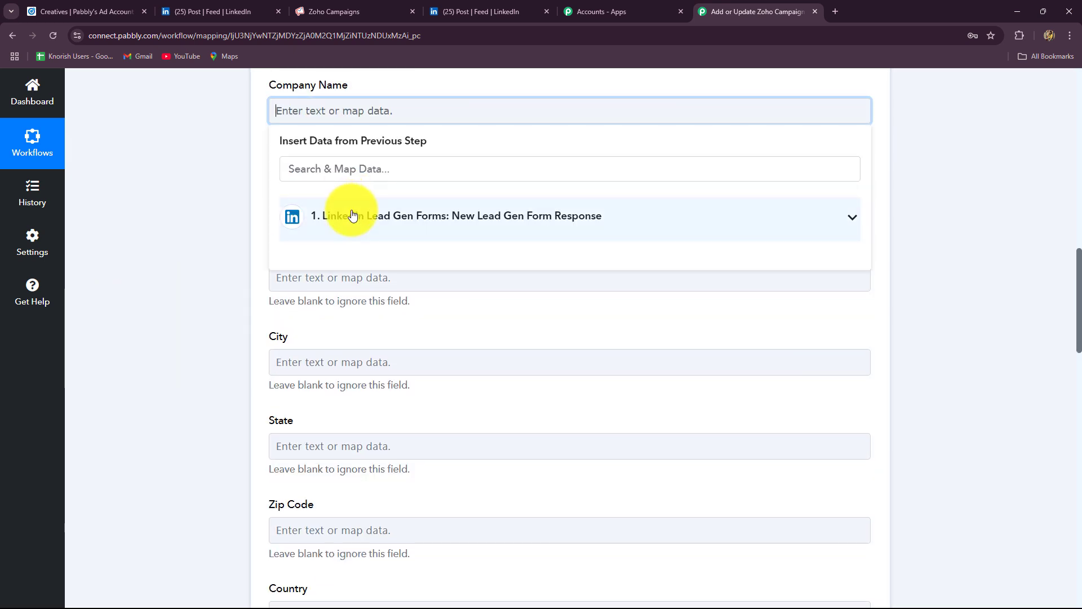
pyautogui.click(359, 169)
pyautogui.write('com')
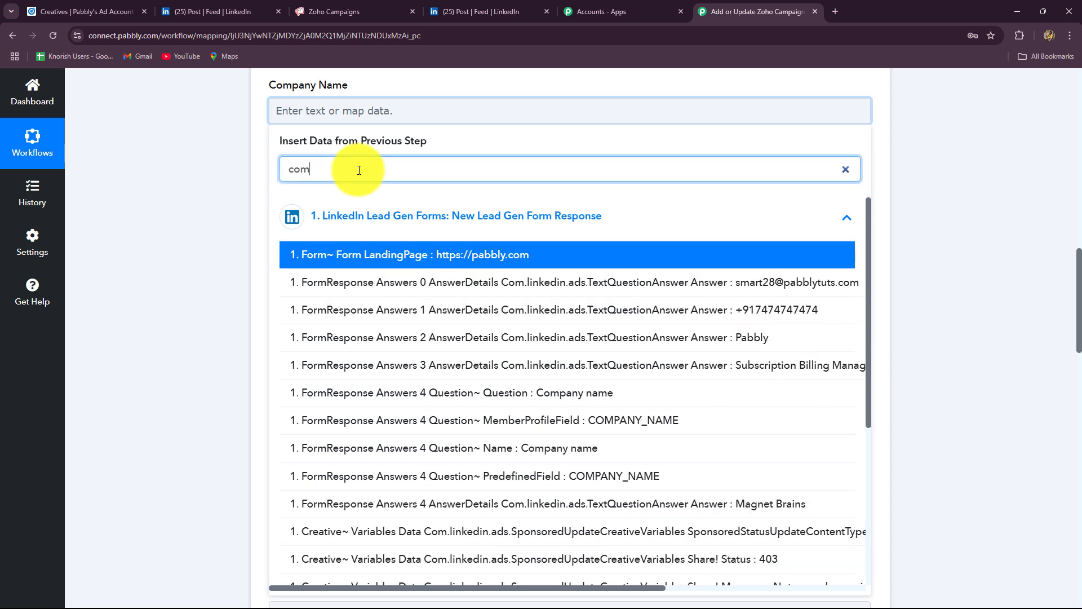
pyautogui.scroll(-2, 724, 449)
pyautogui.click(725, 450)
pyautogui.click(186, 328)
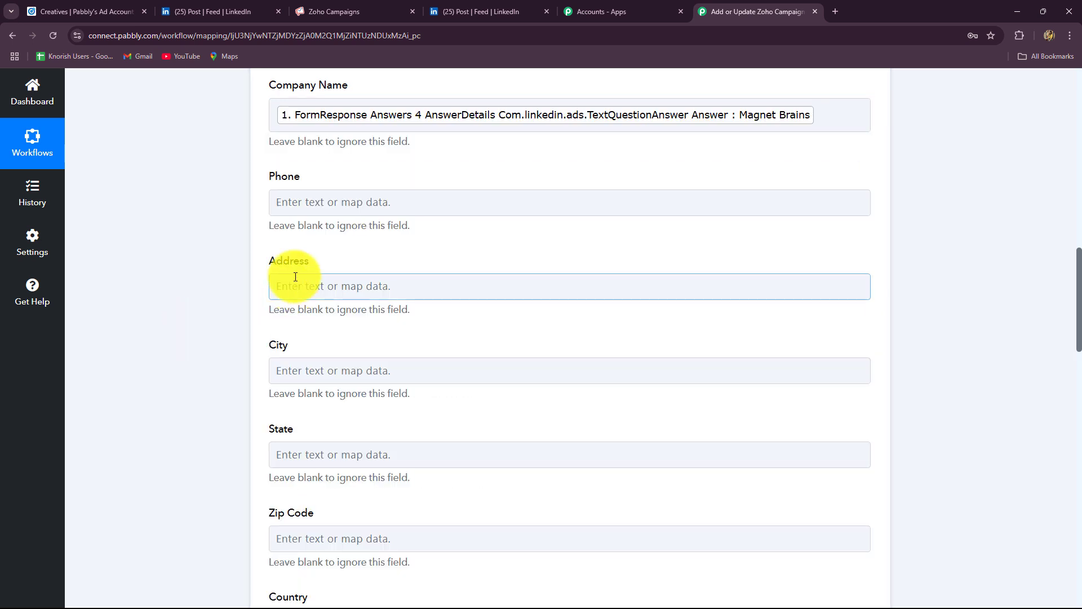
# Map the LinkedIn phone number answer into the subscriber's Phone field.
pyautogui.click(314, 200)
pyautogui.click(345, 265)
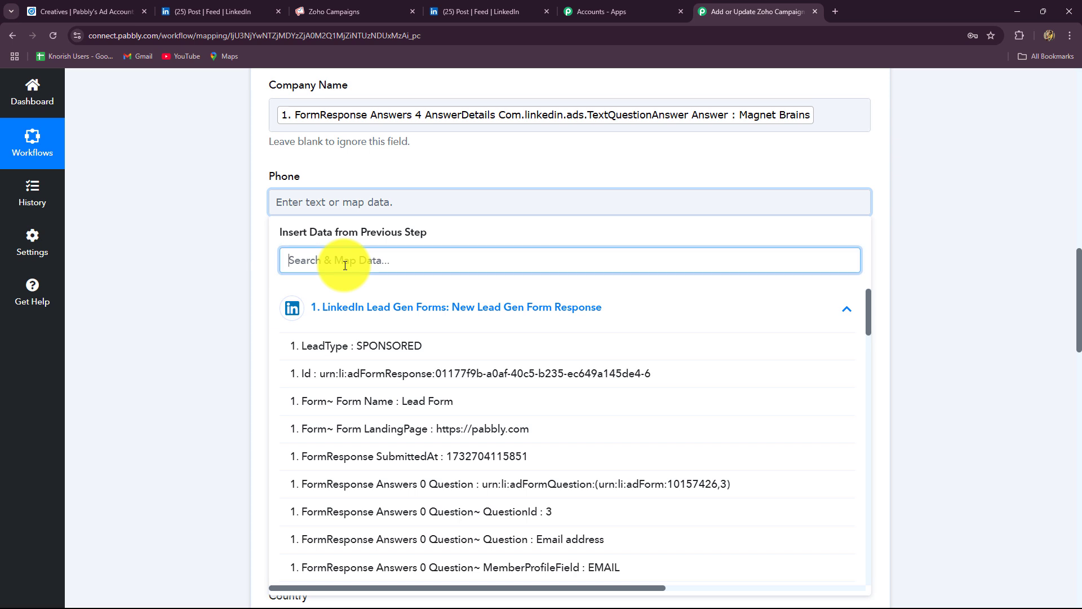
pyautogui.write('ph')
pyautogui.click(422, 522)
pyautogui.click(226, 326)
pyautogui.scroll(-2, 226, 327)
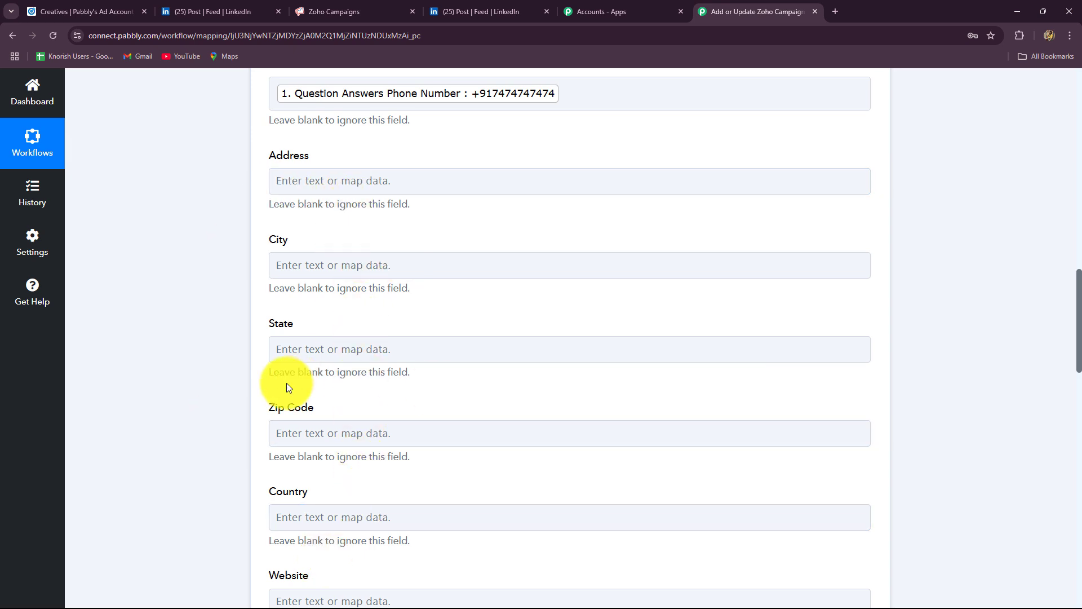
pyautogui.scroll(-15, 284, 386)
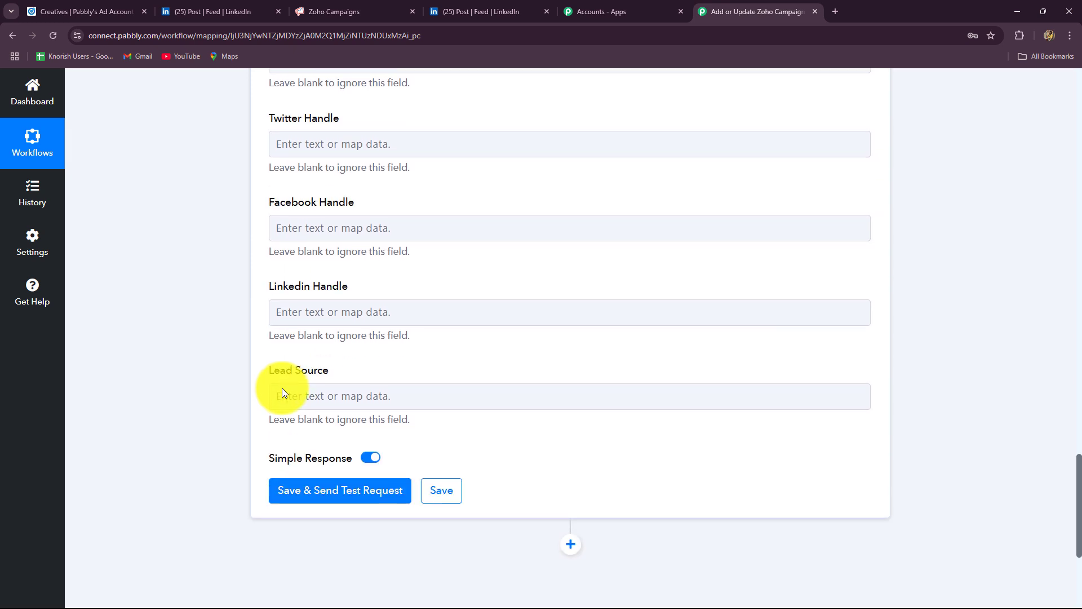
pyautogui.scroll(-3, 282, 387)
# Save the Zoho Campaigns step with a test request and check the success status response.
pyautogui.click(322, 328)
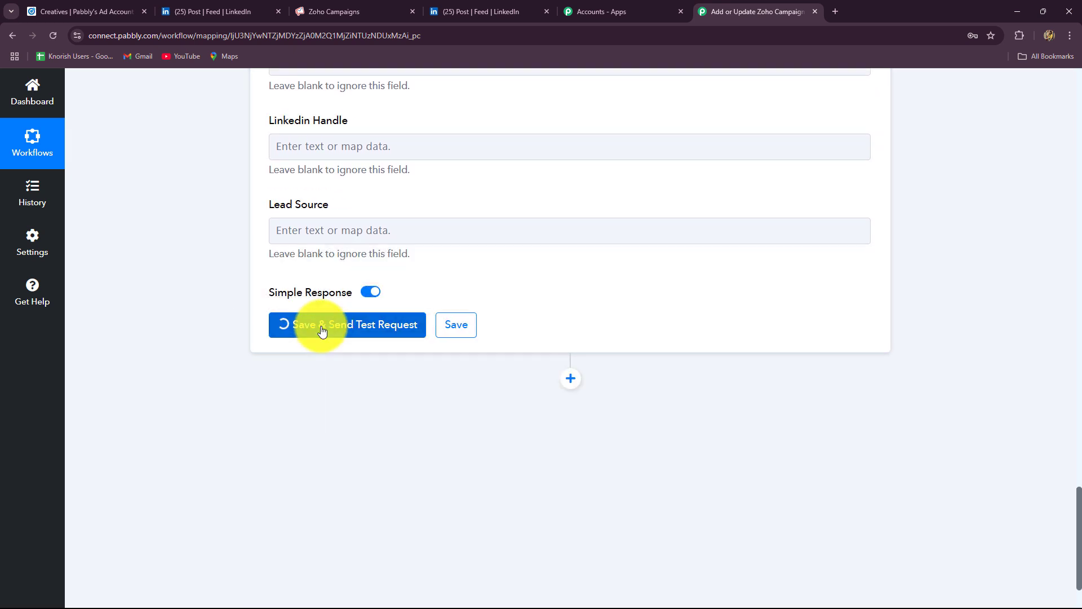
pyautogui.scroll(-3, 154, 365)
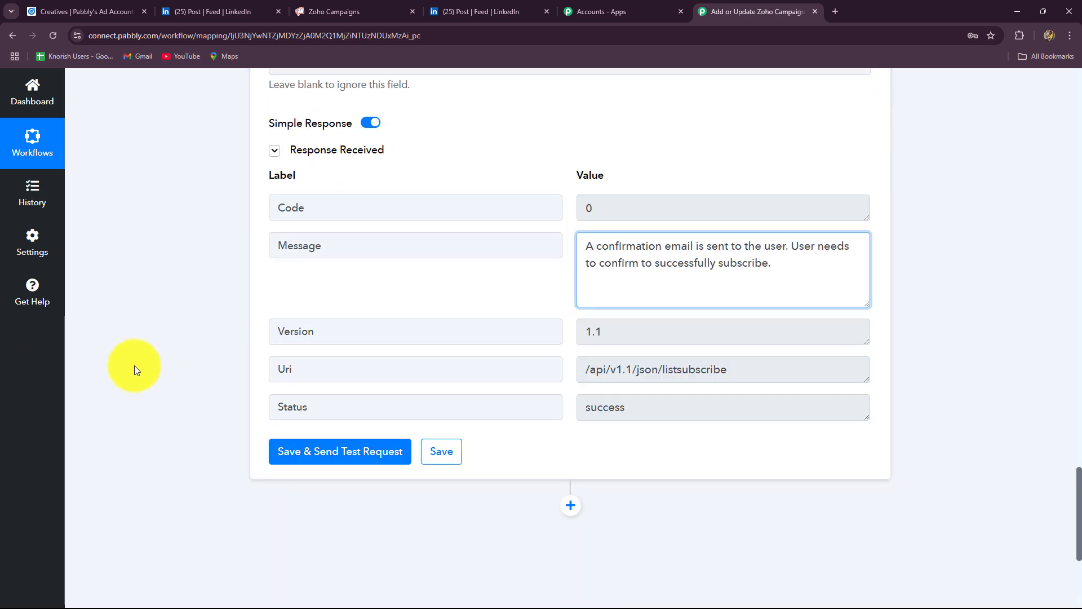
pyautogui.scroll(2, 153, 362)
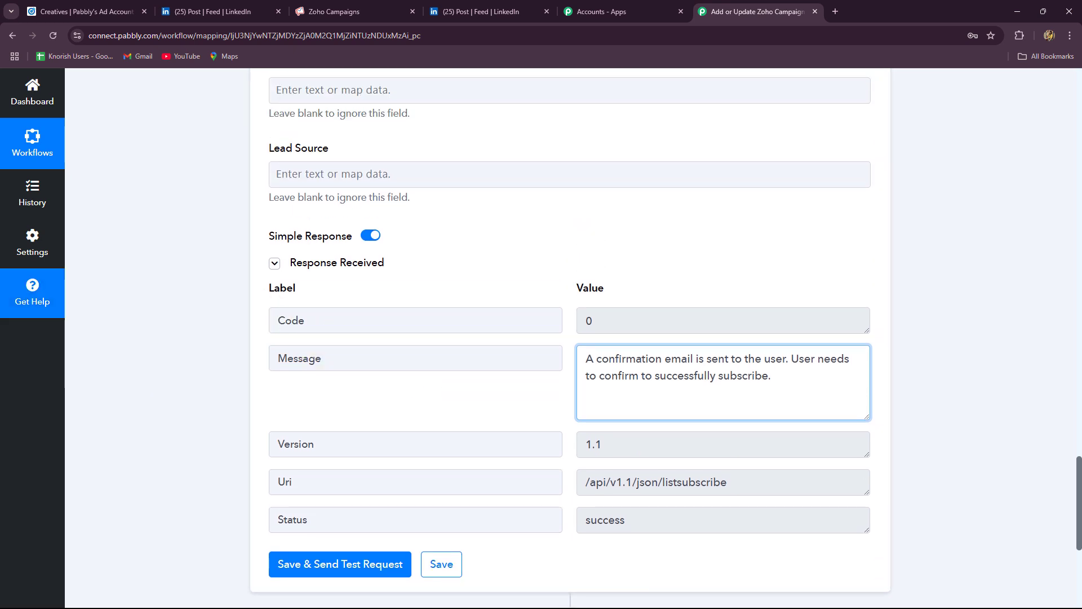
pyautogui.doubleClick(648, 521)
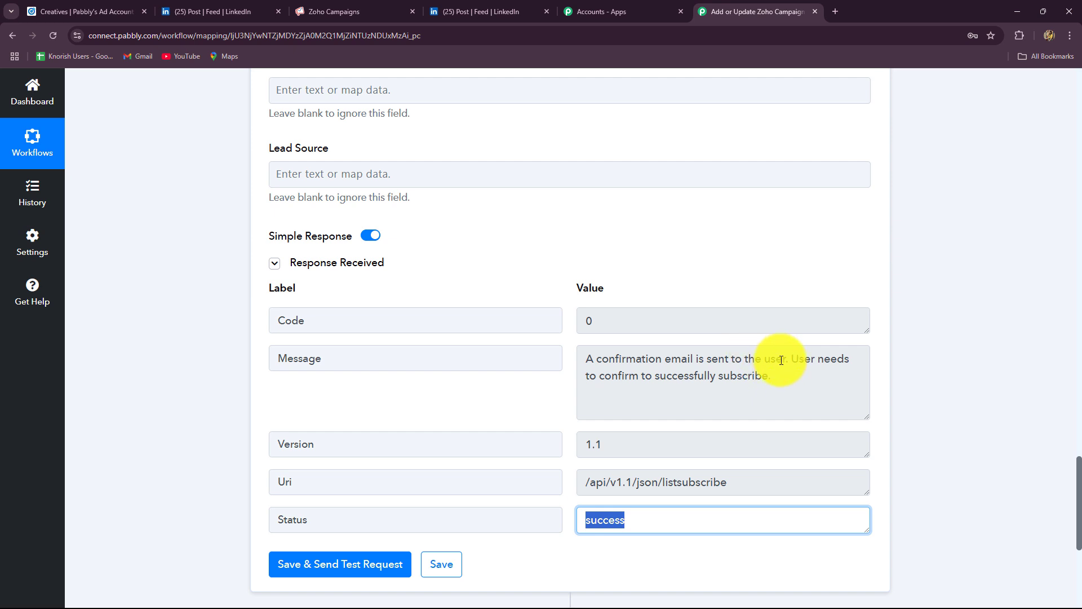
pyautogui.scroll(20, 781, 360)
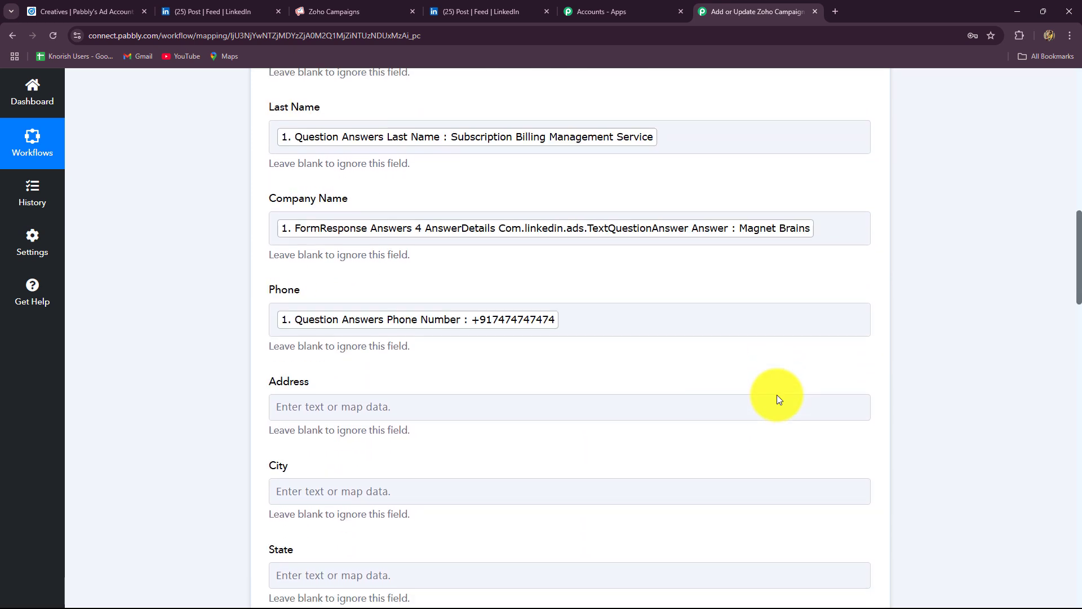
pyautogui.scroll(5, 776, 395)
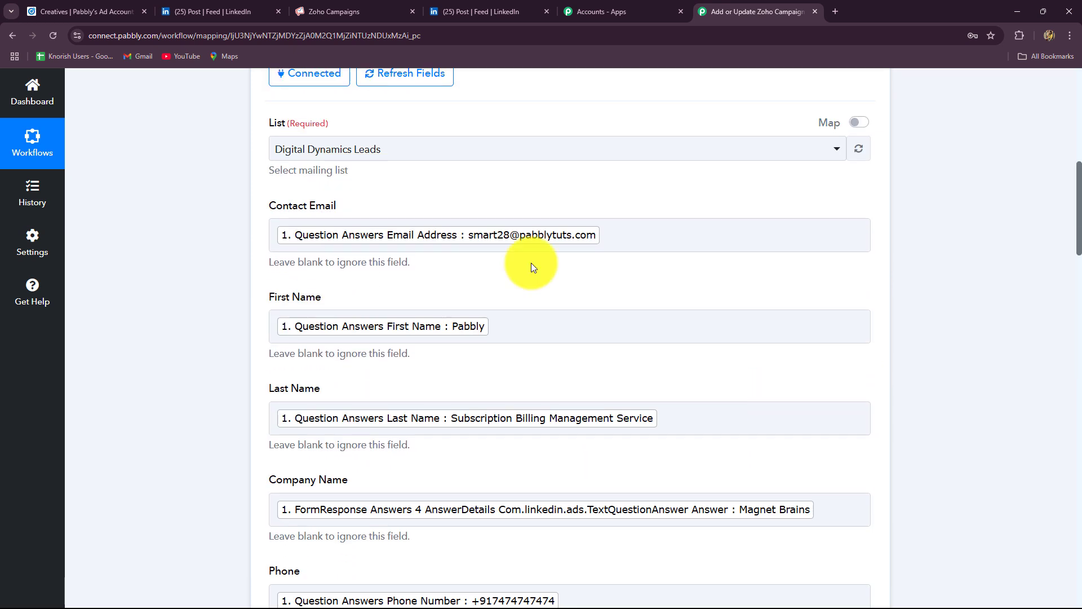
pyautogui.click(454, 243)
pyautogui.scroll(-20, 560, 250)
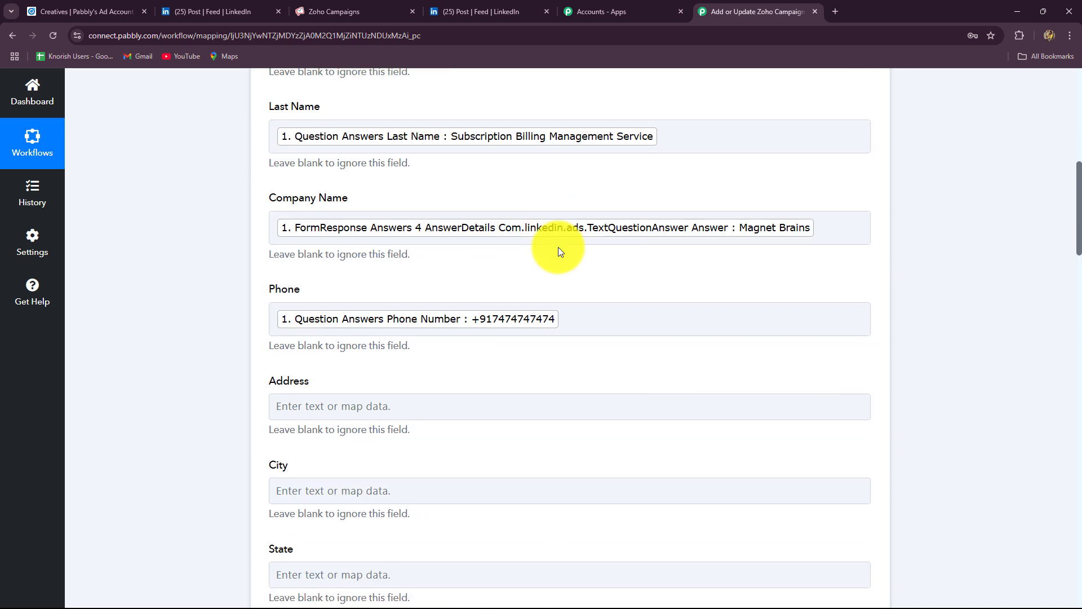
# Confirm the test lead's subscription using the button in the 'Confirm your subscription' email.
pyautogui.scroll(-9, 558, 248)
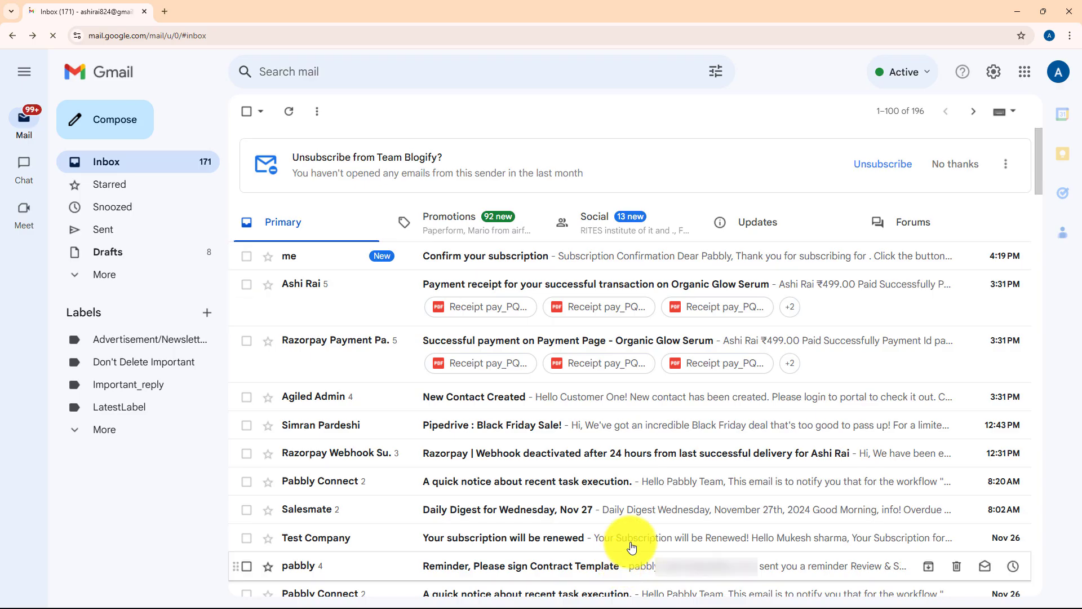
pyautogui.click(603, 255)
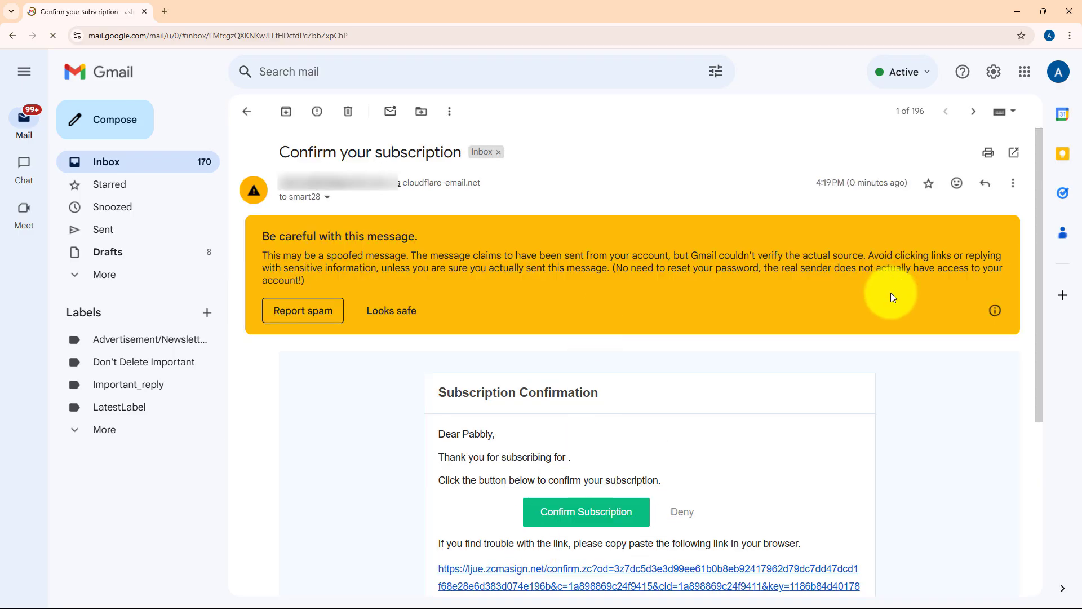
pyautogui.scroll(-4, 891, 293)
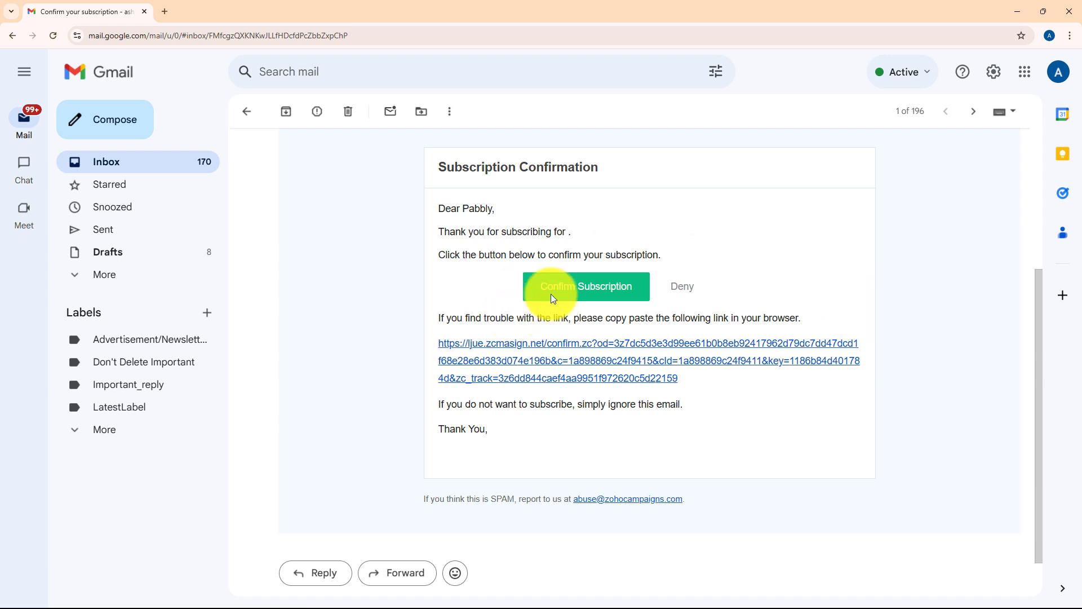
pyautogui.click(580, 288)
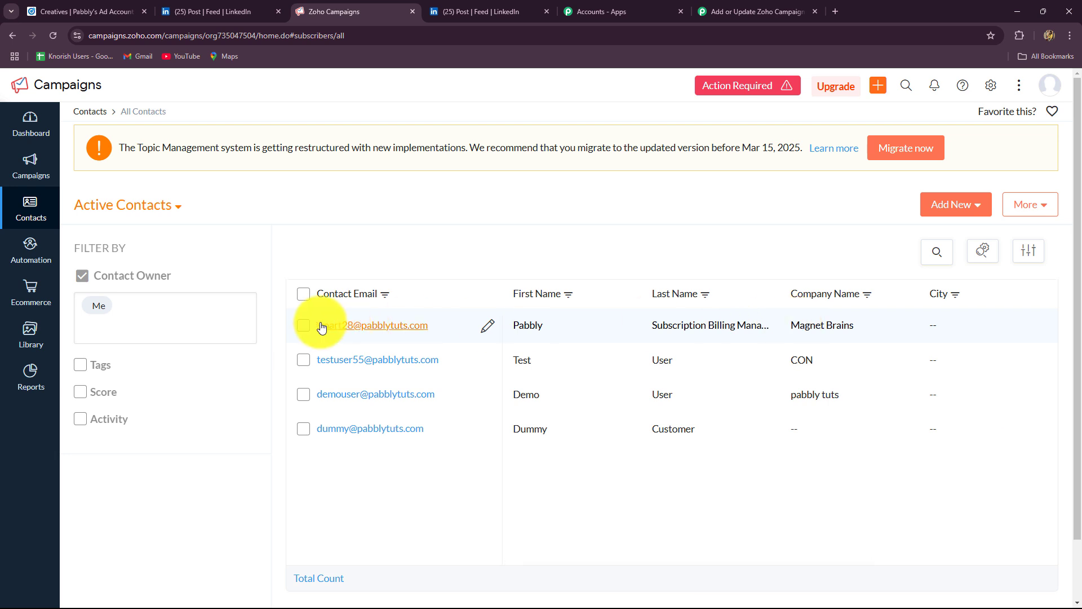
# Inspect the new Magnet Brains test contact's details in Zoho Campaigns.
pyautogui.scroll(-1, 414, 341)
pyautogui.hscroll(1, 414, 341)
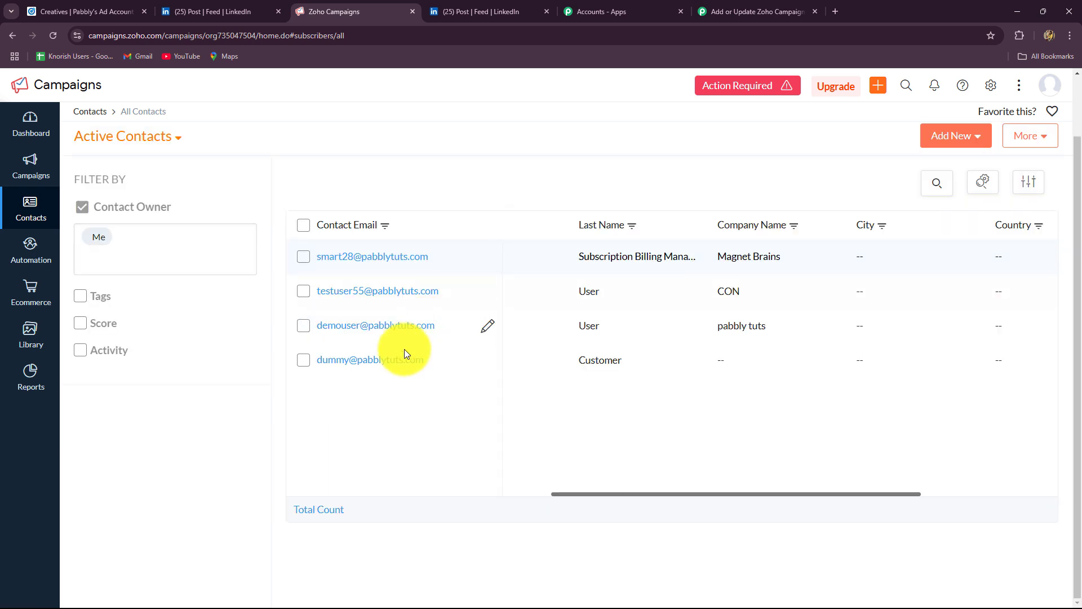
pyautogui.click(352, 257)
pyautogui.scroll(-1, 678, 327)
pyautogui.scroll(2, 678, 326)
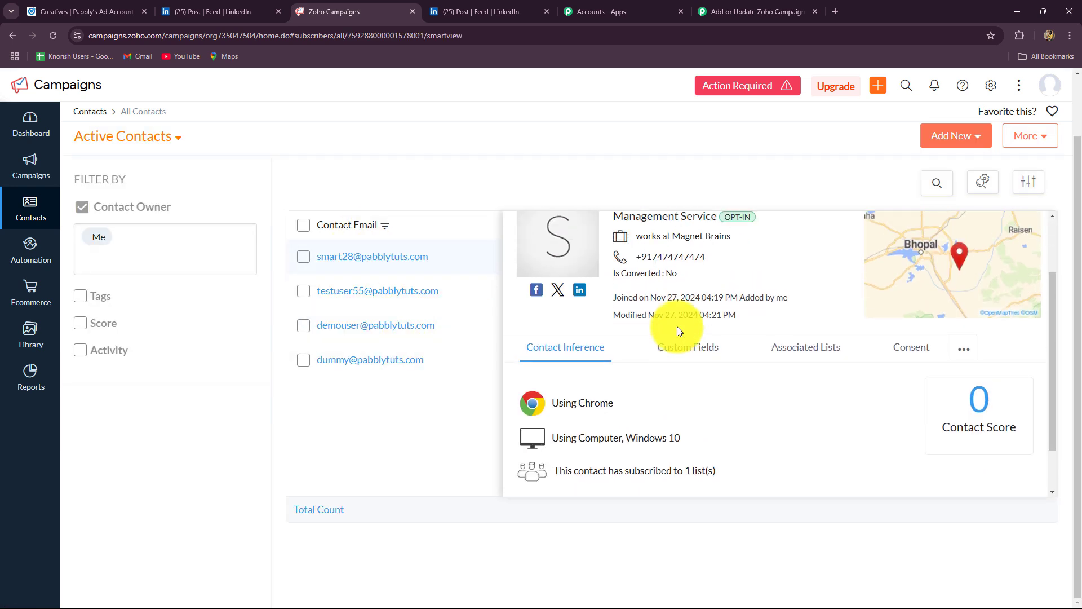
pyautogui.scroll(-2, 677, 326)
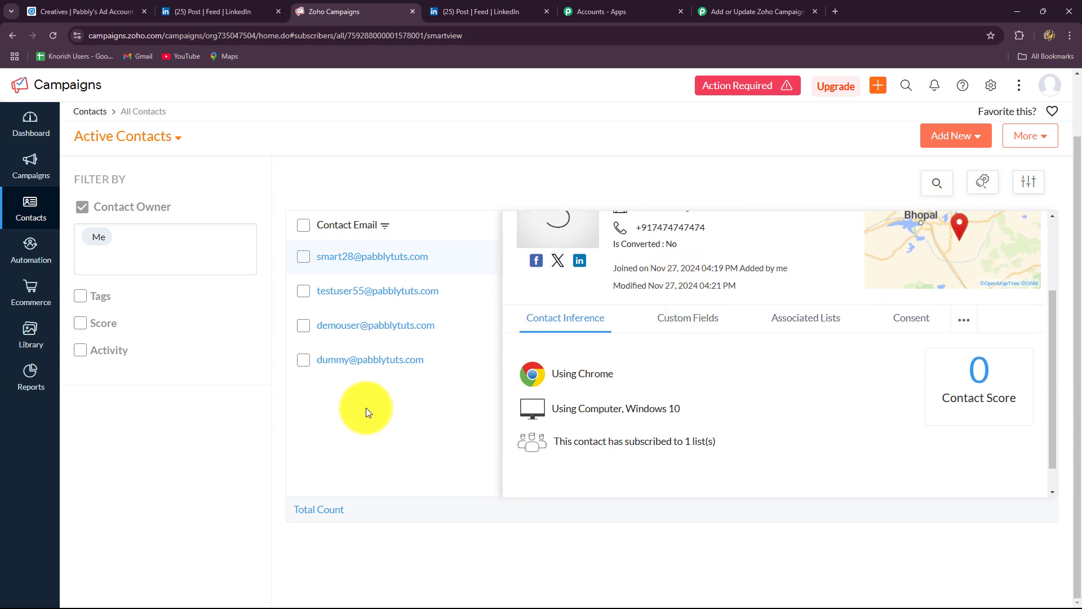
pyautogui.scroll(3, 930, 327)
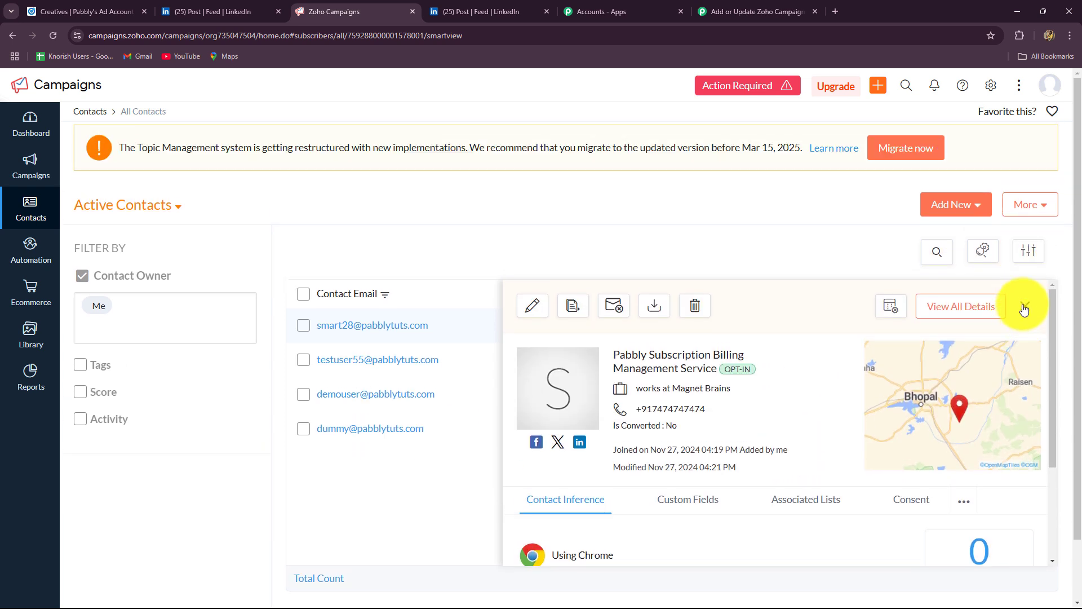
pyautogui.click(1024, 306)
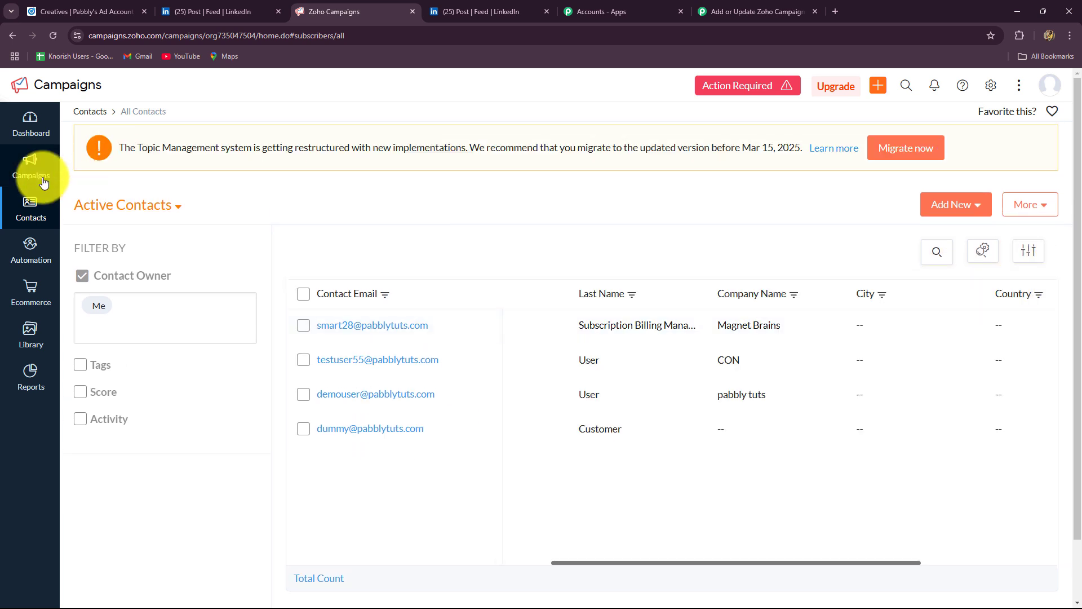
# Check that the Digital Dynamics Leads list contains the new test contact.
pyautogui.click(21, 221)
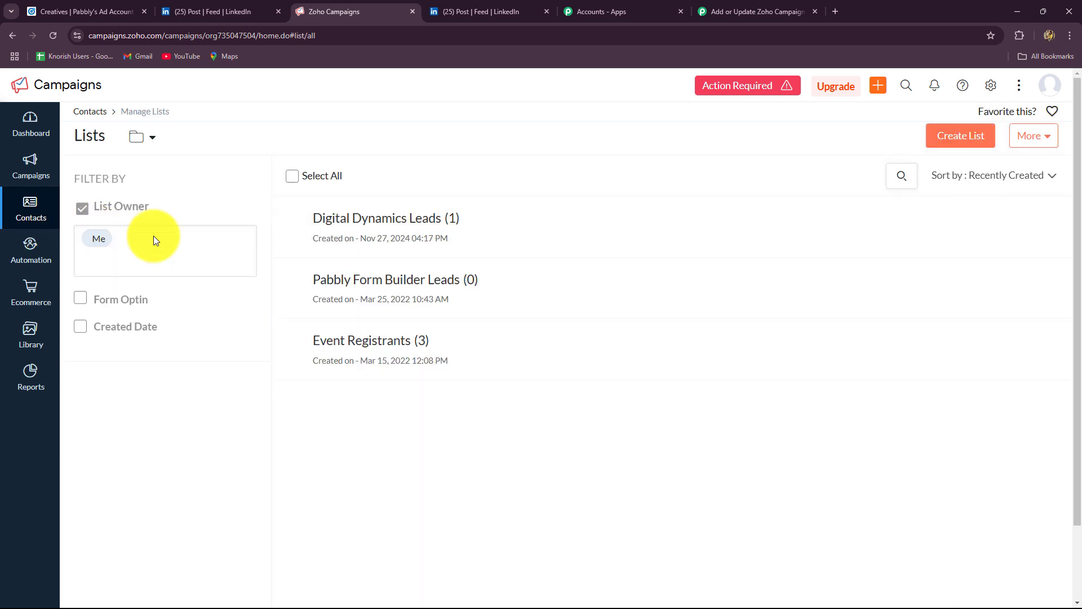
pyautogui.click(365, 218)
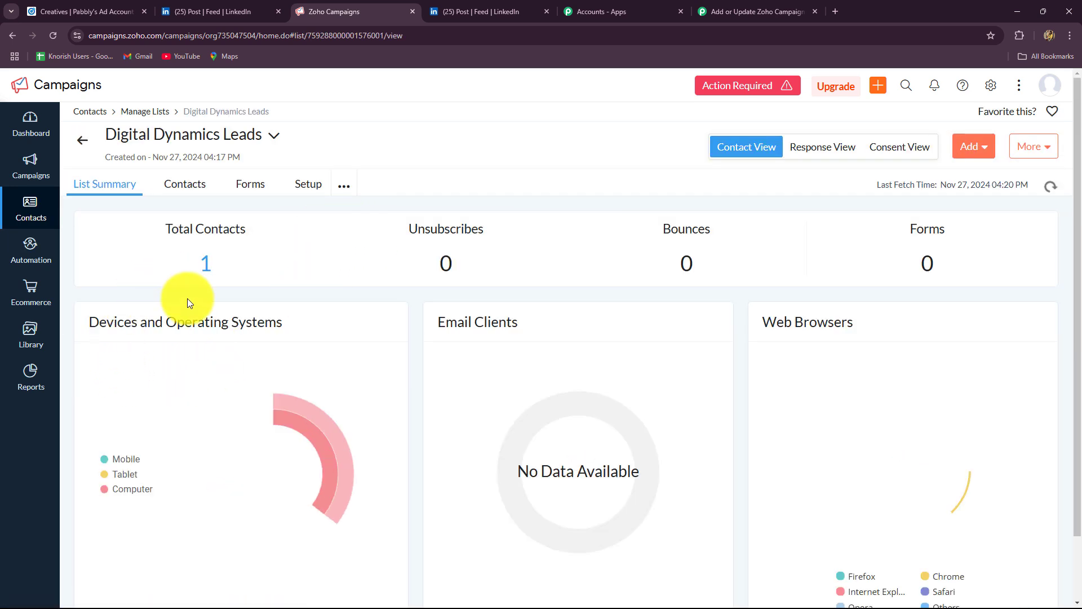
pyautogui.click(183, 184)
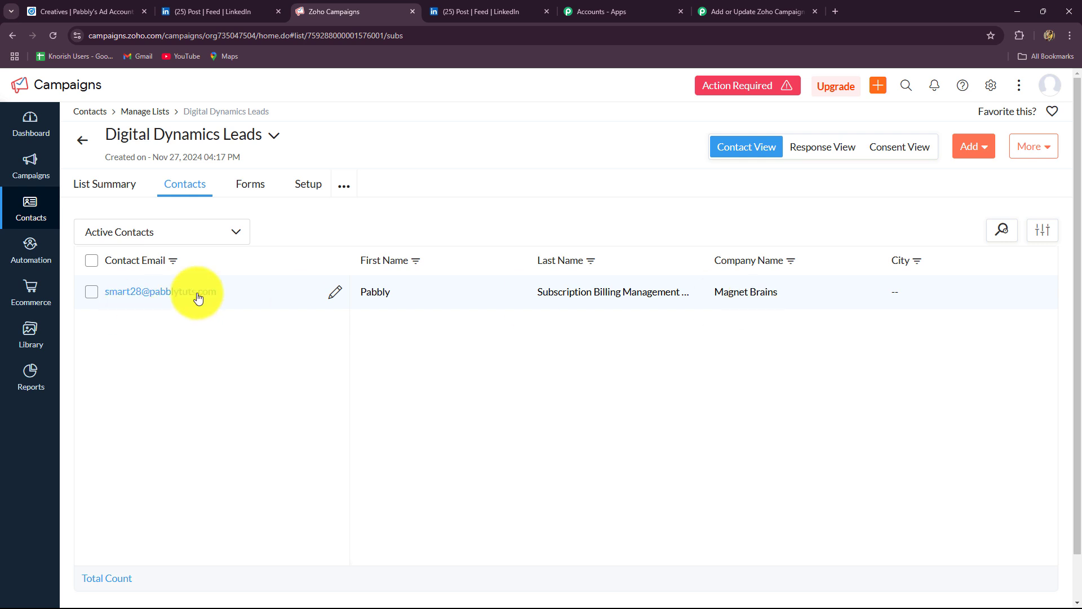
# Return to the Pabbly workflow and collapse the Zoho Campaigns action step.
pyautogui.click(761, 10)
pyautogui.scroll(10, 1067, 339)
pyautogui.scroll(20, 1067, 339)
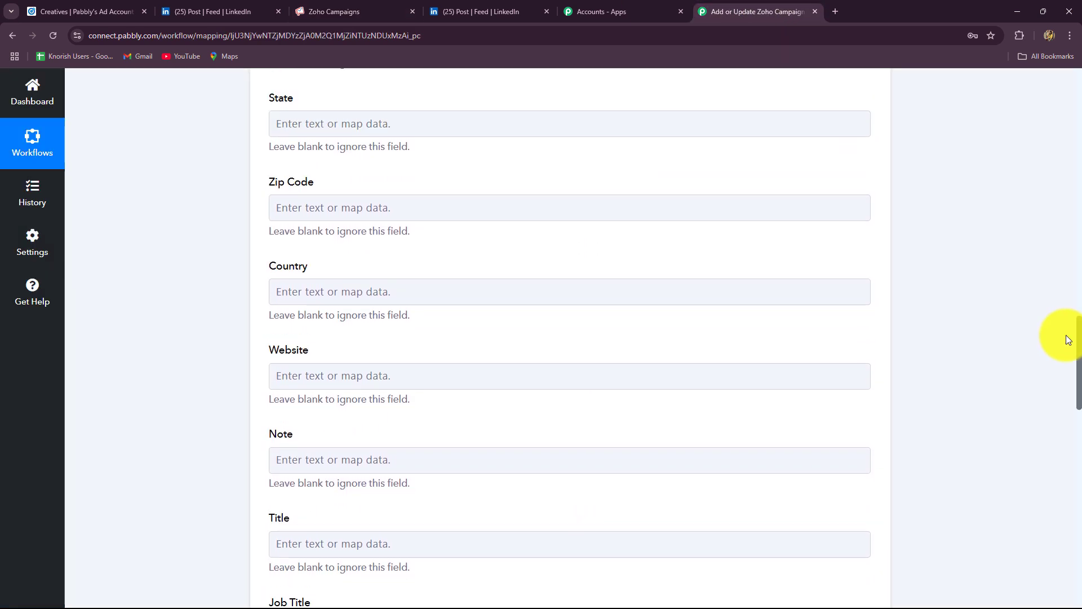
pyautogui.scroll(3, 1067, 339)
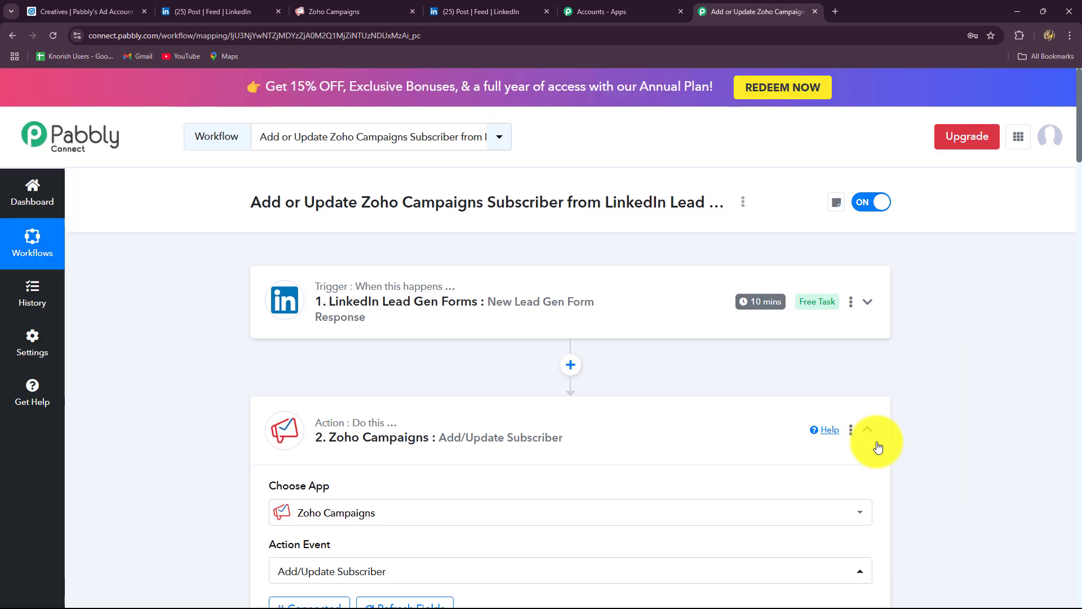
pyautogui.click(868, 427)
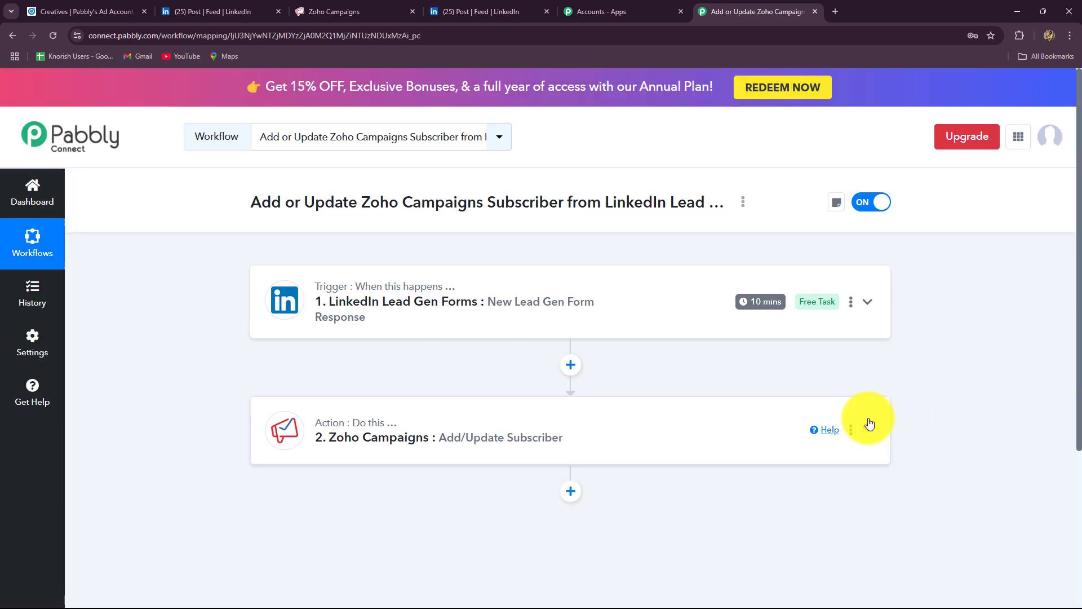